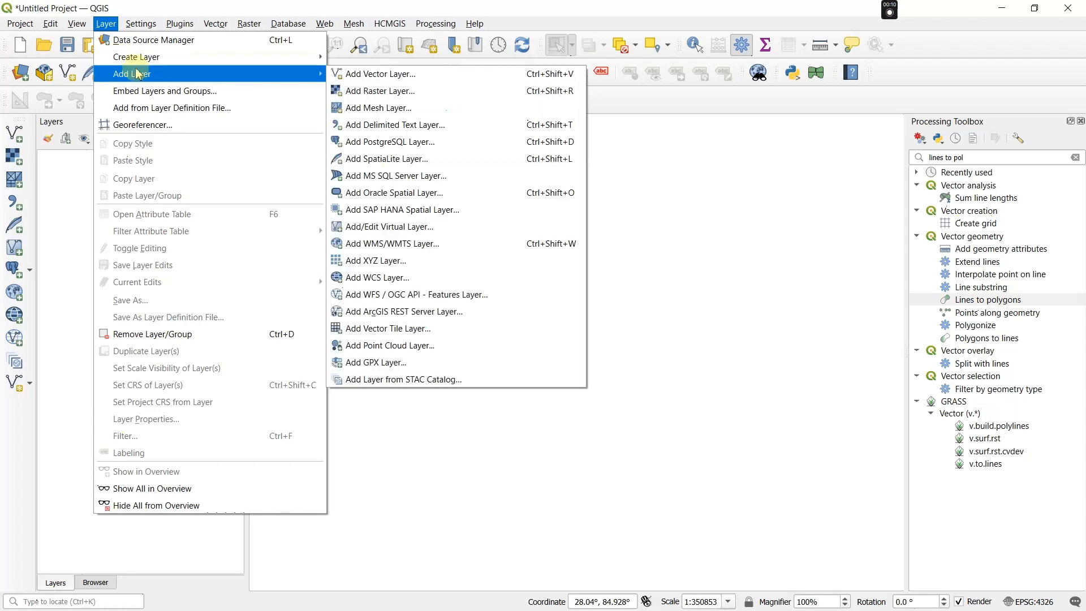
# Add the Bhaktapur_district.shp shapefile from the 01Raster folder to the project as a vector layer
pyautogui.click(340, 75)
pyautogui.click(931, 192)
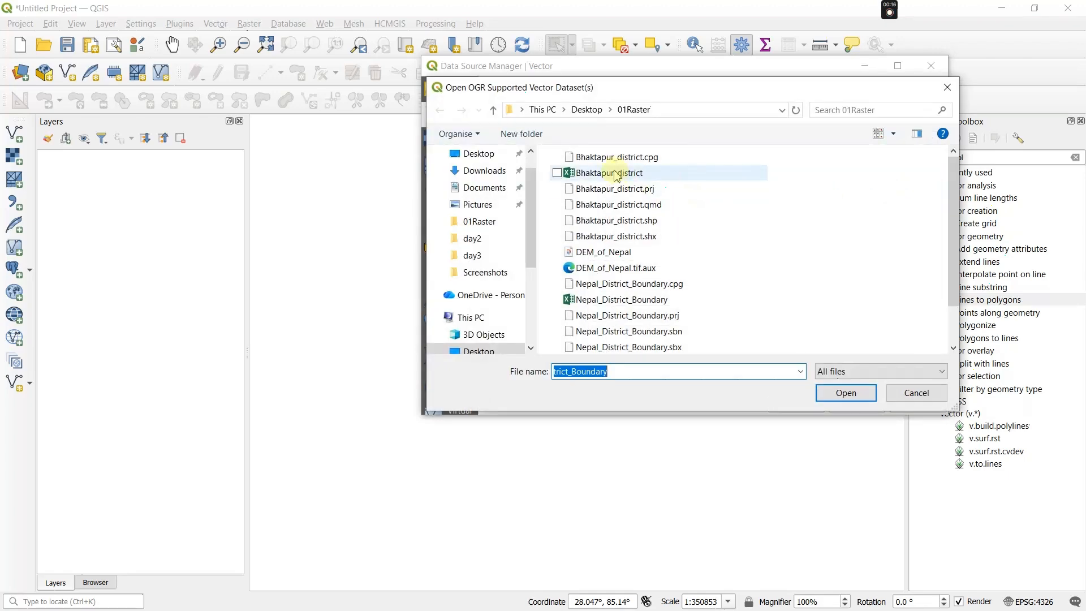
pyautogui.click(626, 221)
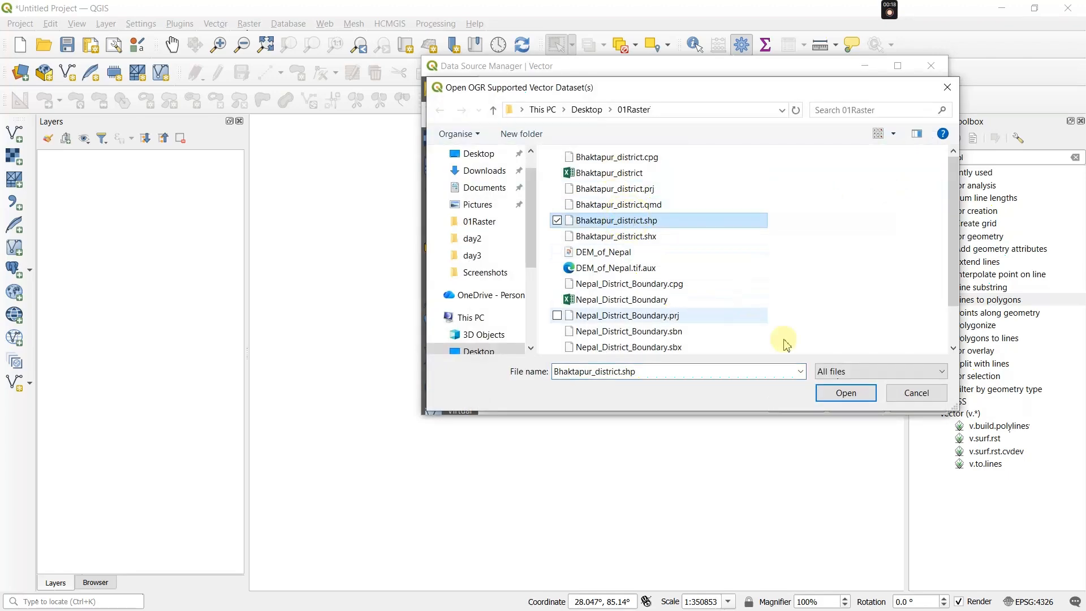
pyautogui.click(845, 393)
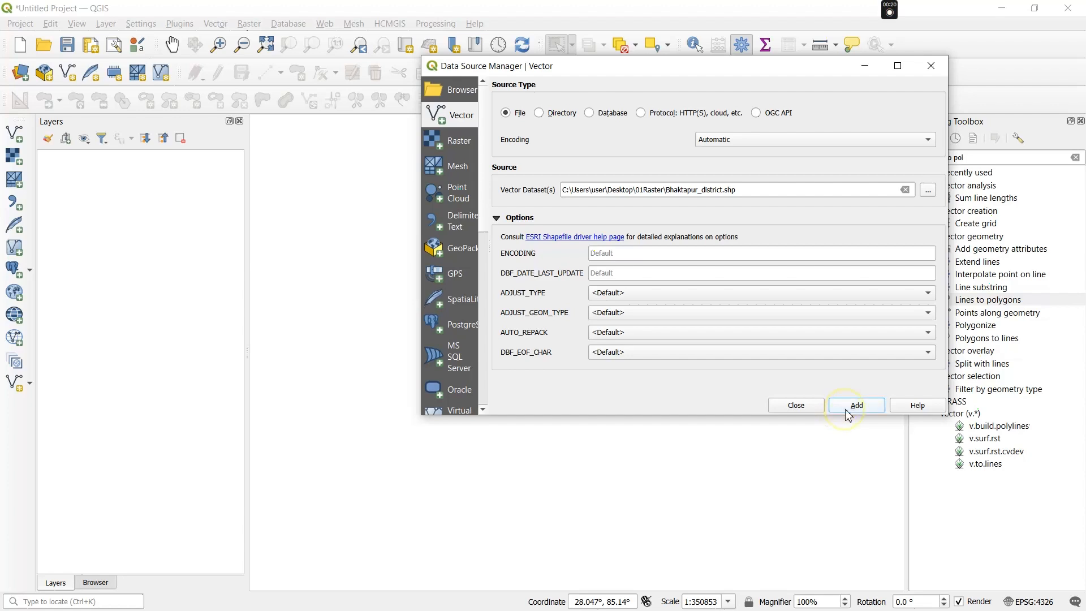
pyautogui.click(854, 405)
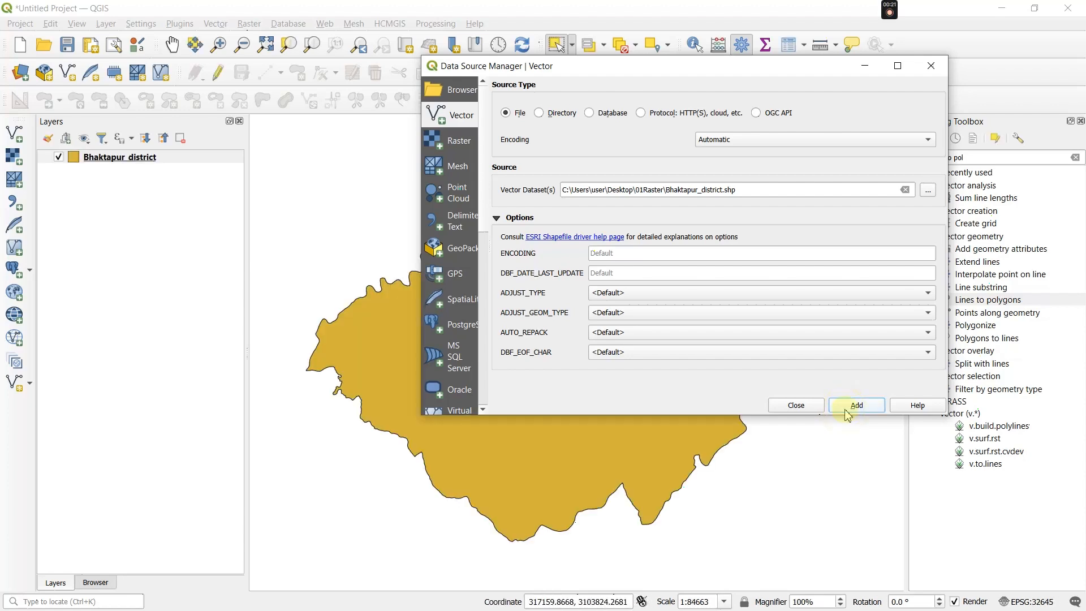
pyautogui.click(812, 407)
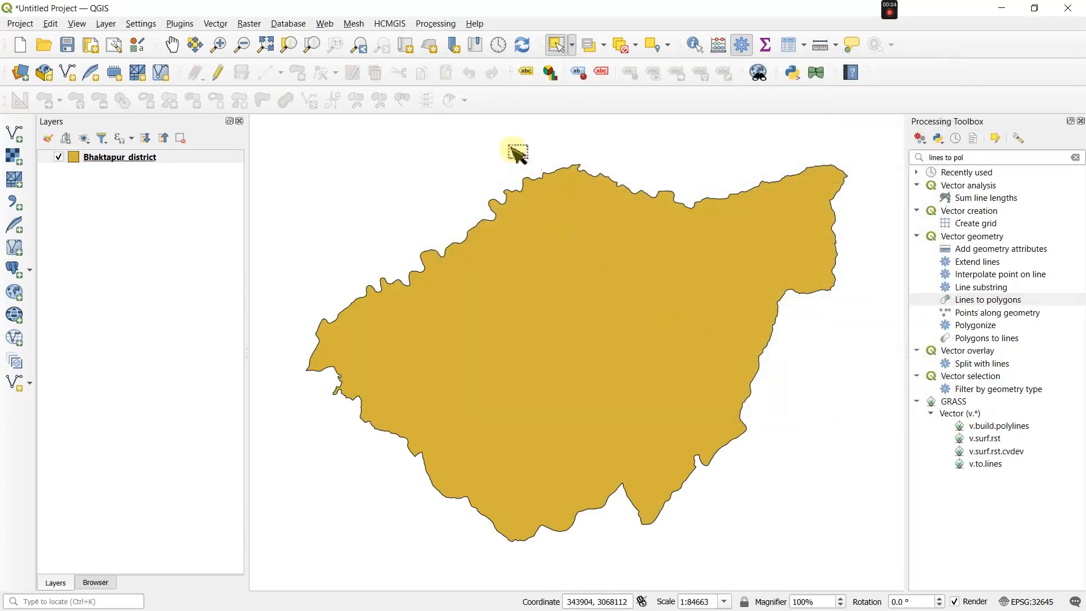
pyautogui.click(106, 24)
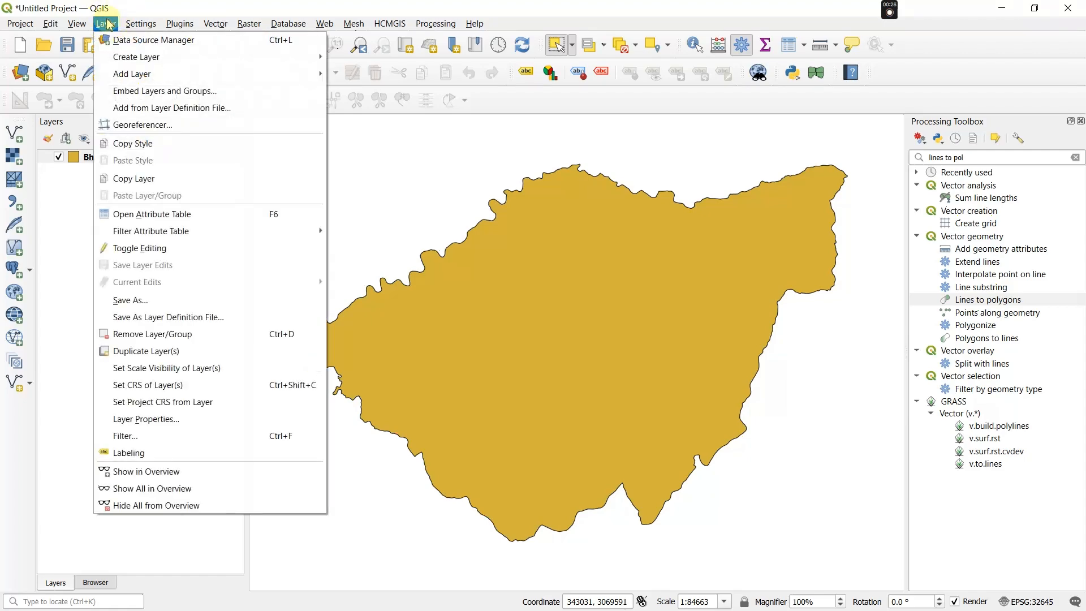
pyautogui.moveTo(138, 73)
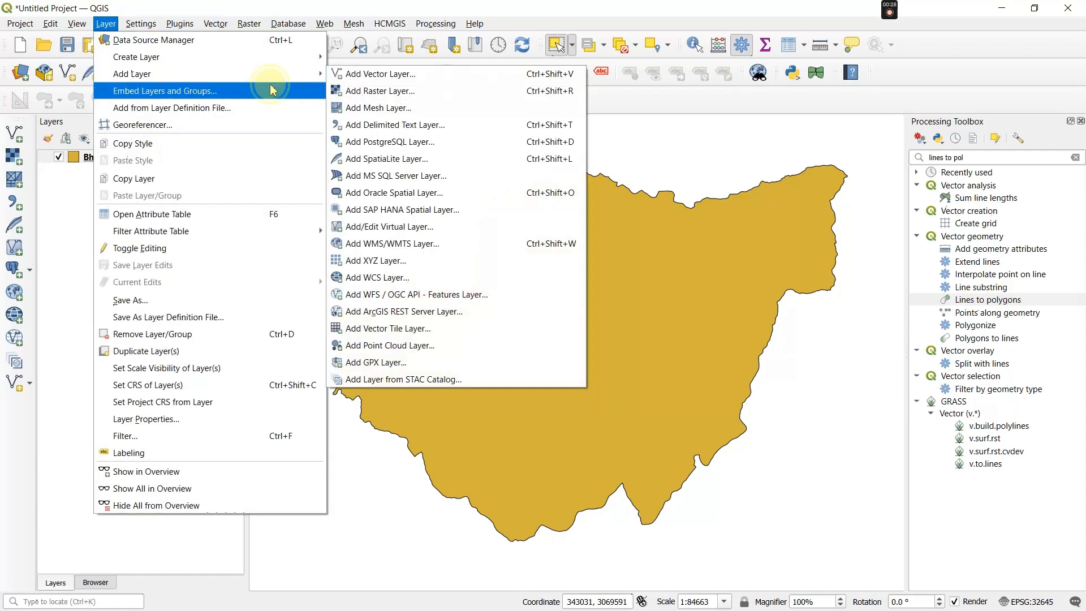
pyautogui.click(218, 91)
pyautogui.click(588, 404)
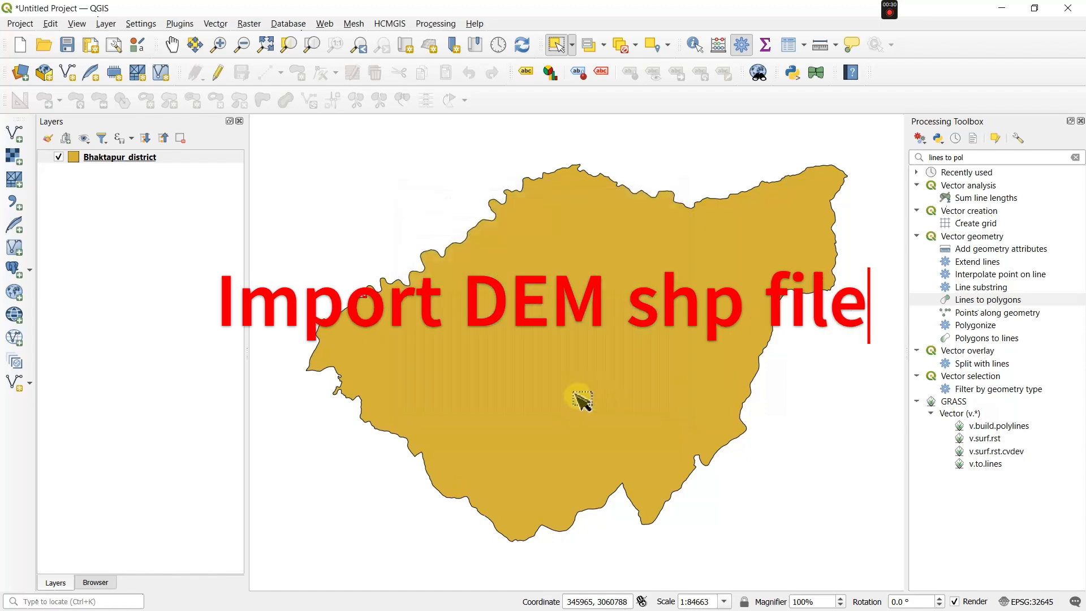
# Add the DEM_of_Nepal elevation raster from the 01Raster folder to the project as a raster layer
pyautogui.click(113, 25)
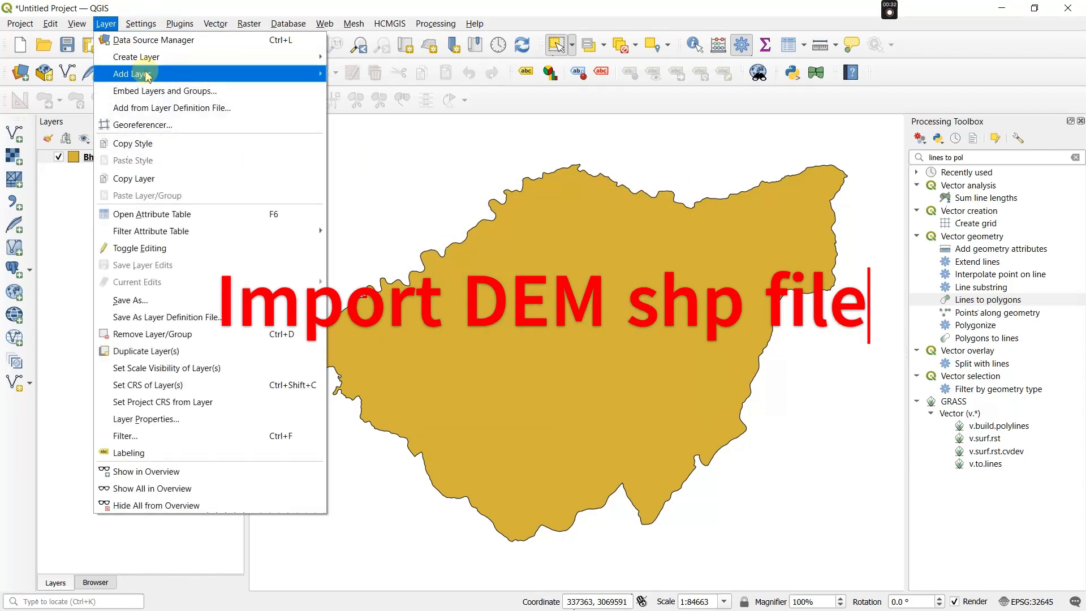
pyautogui.moveTo(140, 73)
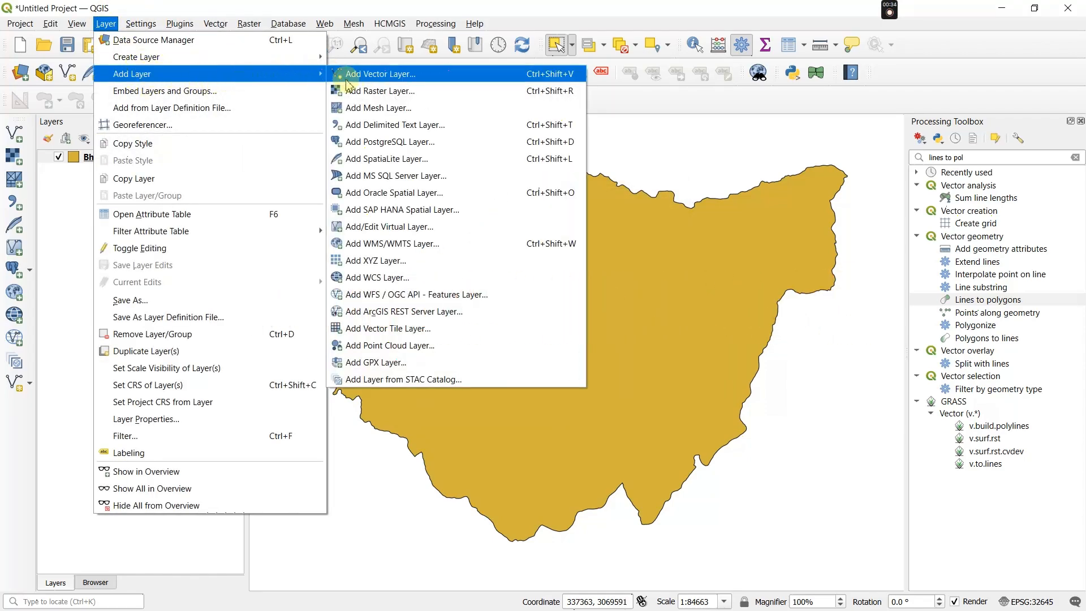
pyautogui.click(361, 93)
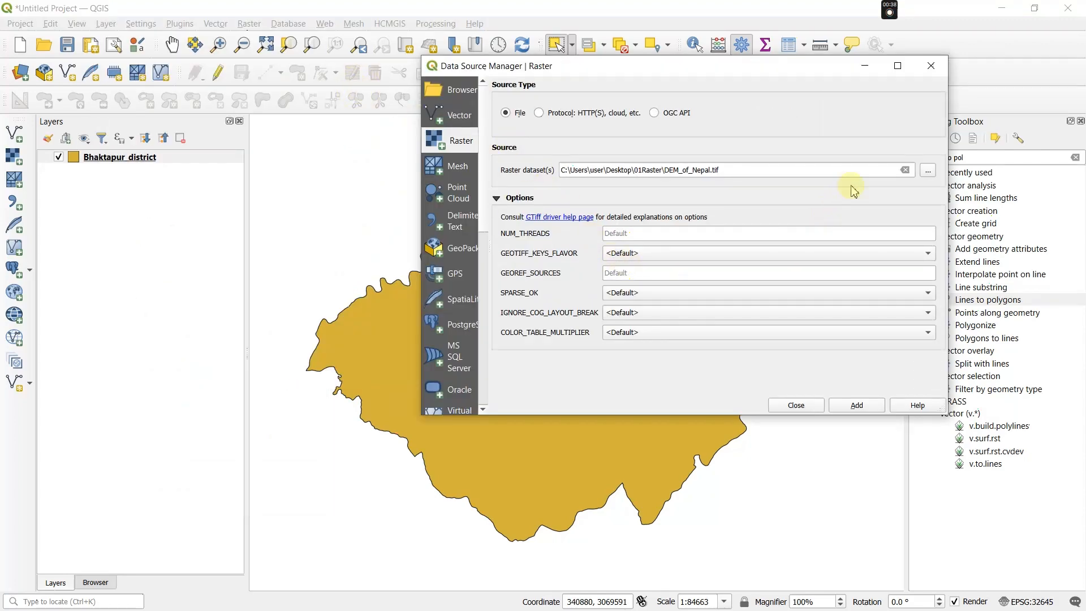
pyautogui.click(928, 172)
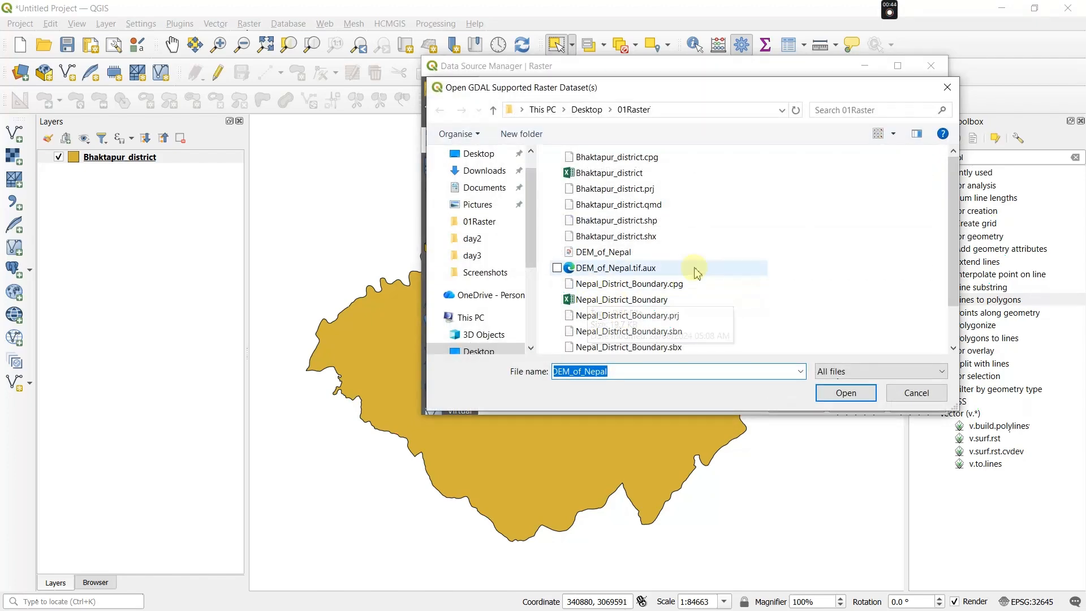
pyautogui.scroll(-1, 693, 270)
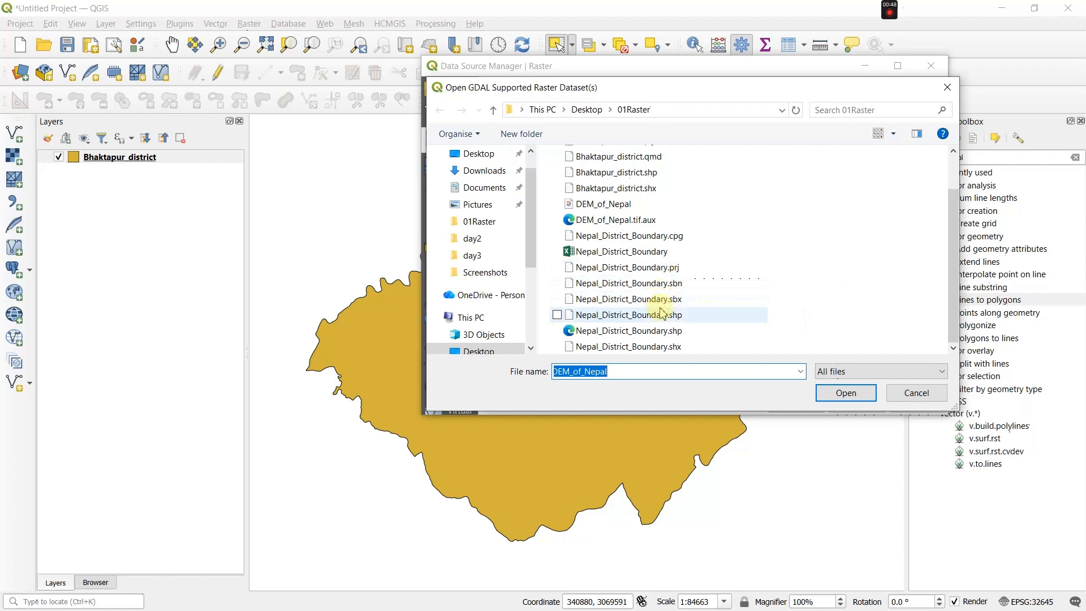
pyautogui.scroll(1, 656, 300)
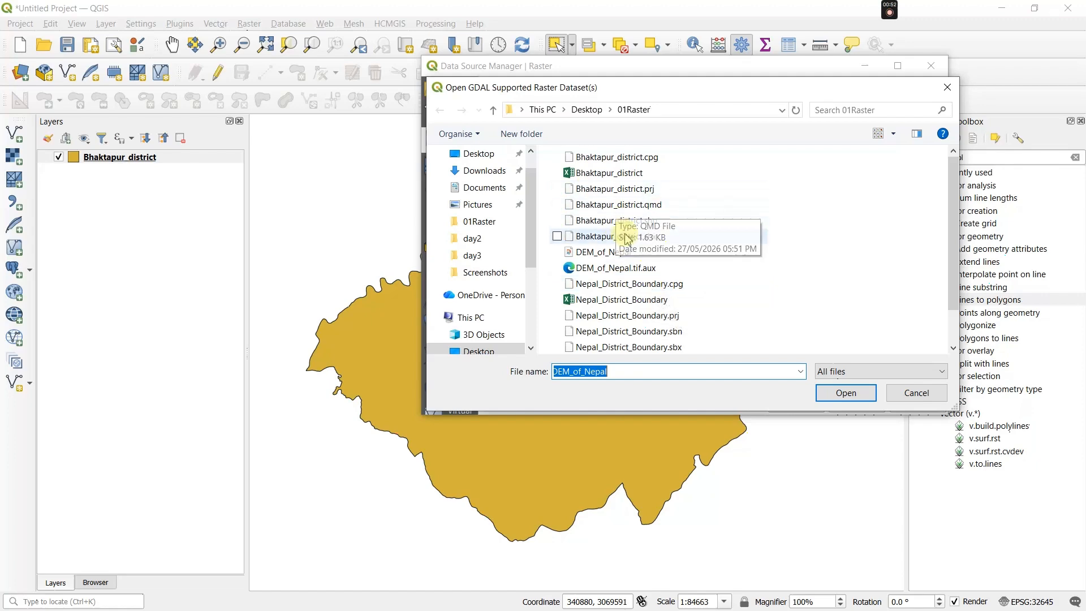
pyautogui.click(565, 252)
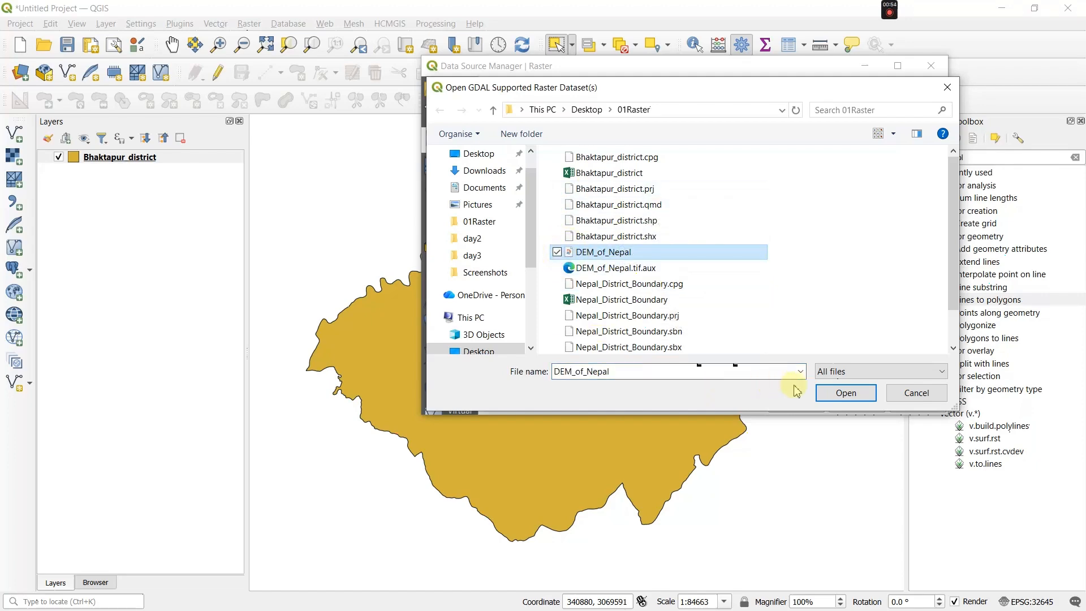
pyautogui.click(844, 392)
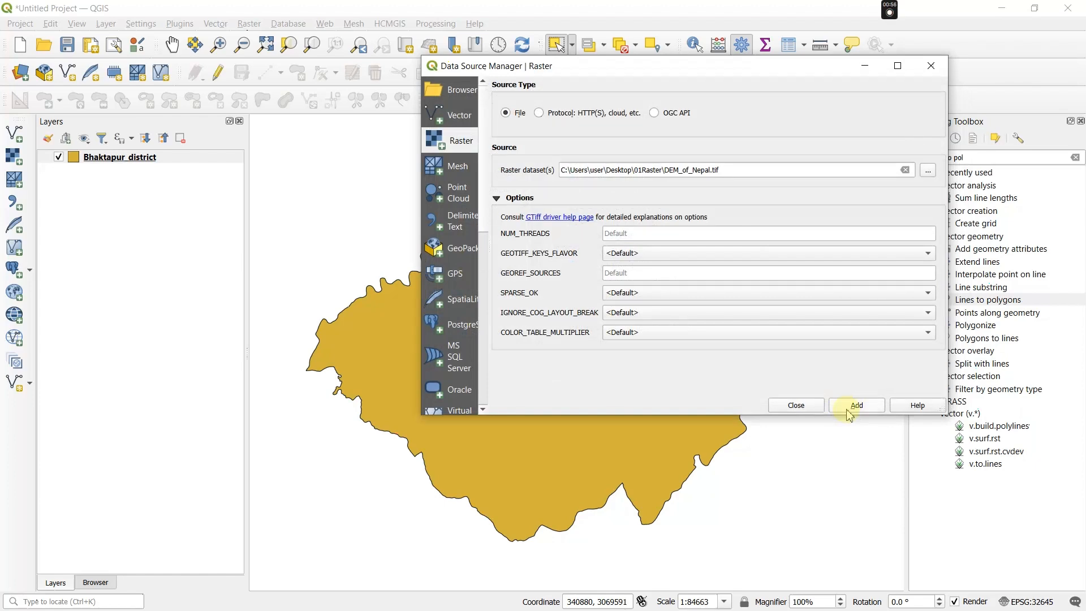
pyautogui.click(850, 408)
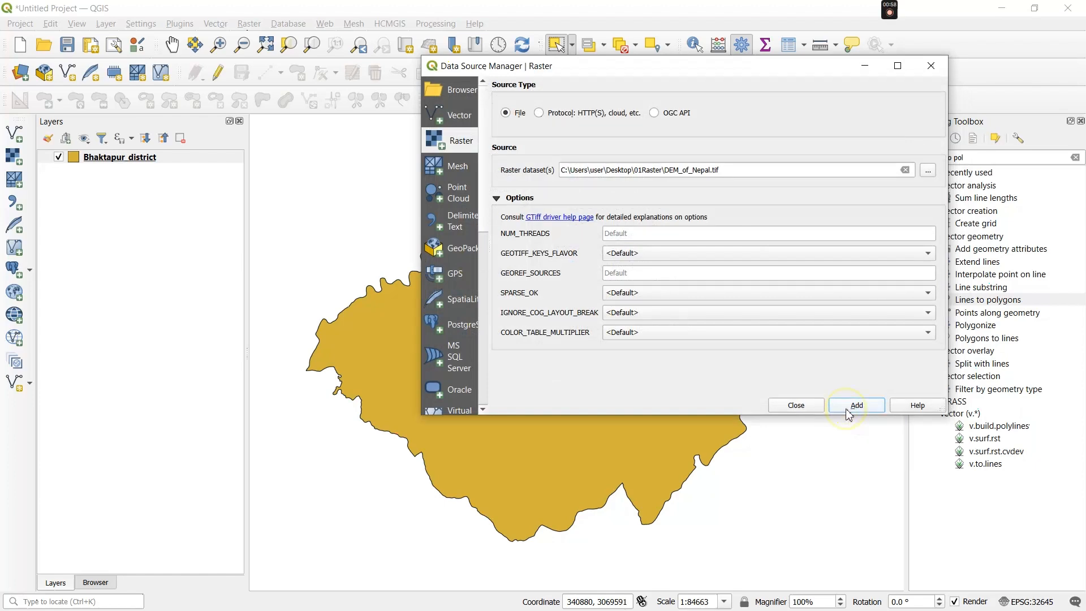
pyautogui.click(815, 406)
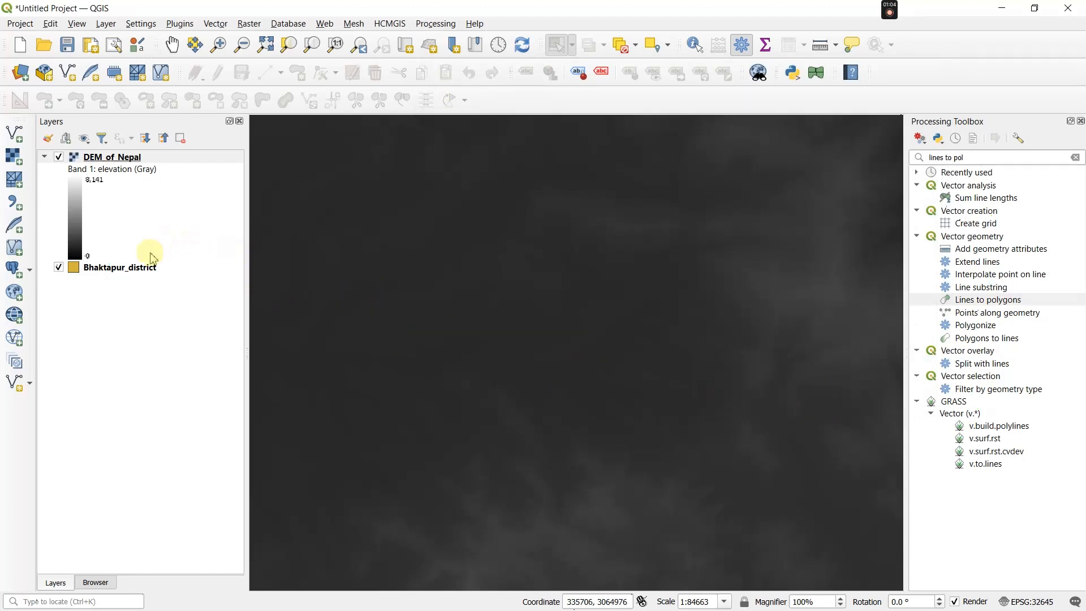
# Move the Bhaktapur_district layer above DEM_of_Nepal in the layer order and view the district within the wider DEM
pyautogui.click(151, 272)
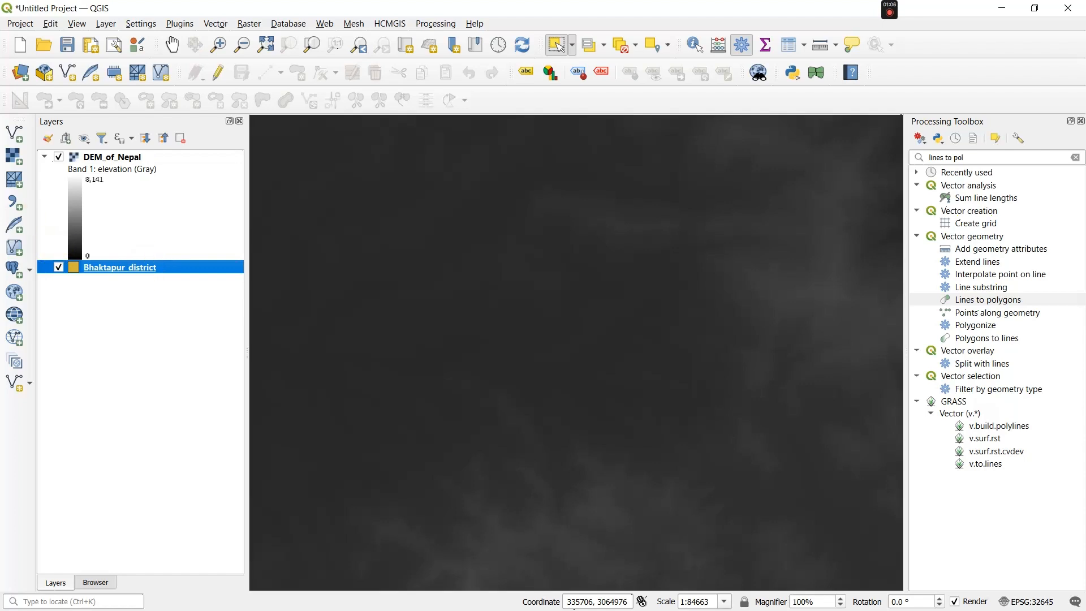
pyautogui.moveTo(17, 155); pyautogui.dragTo(93, 154)
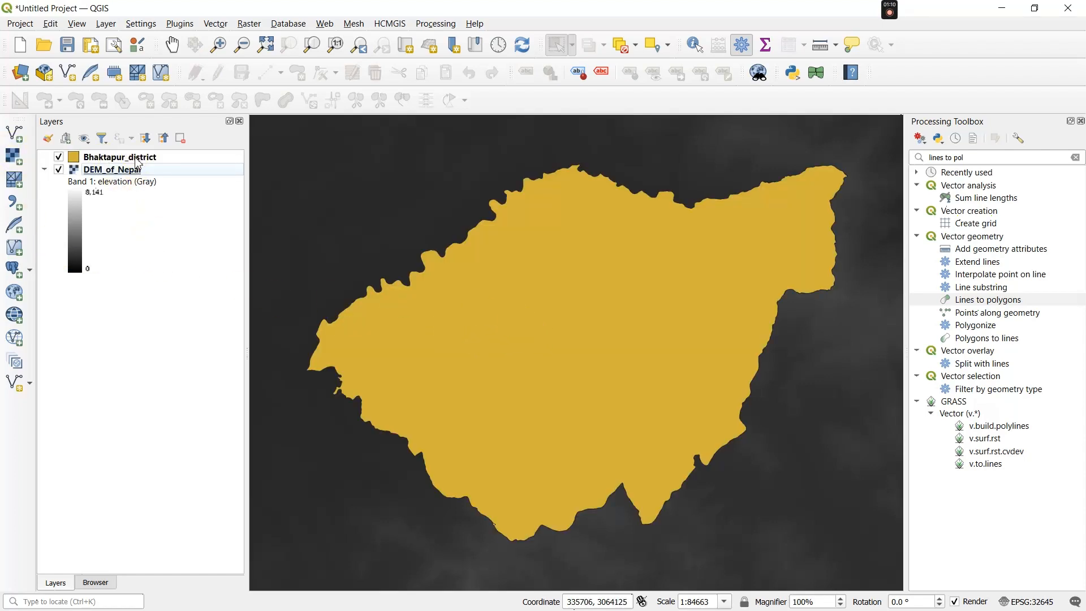
pyautogui.scroll(2, 487, 345)
pyautogui.scroll(-2, 490, 341)
pyautogui.scroll(-4, 492, 343)
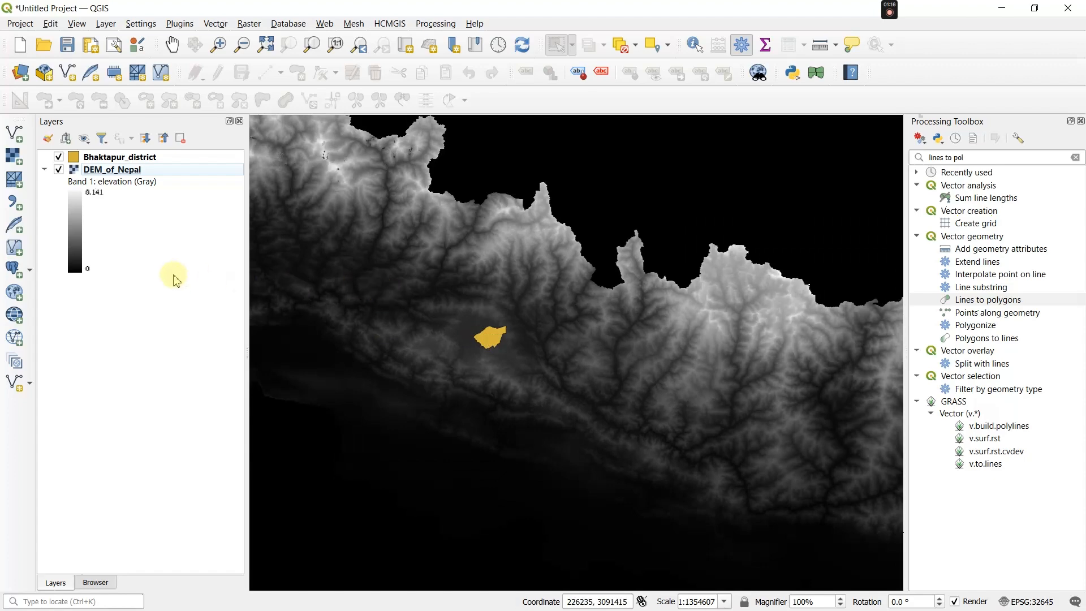
# Make the Bhaktapur_district polygon hollow by setting its Simple Fill style to No Brush
pyautogui.rightClick(113, 159)
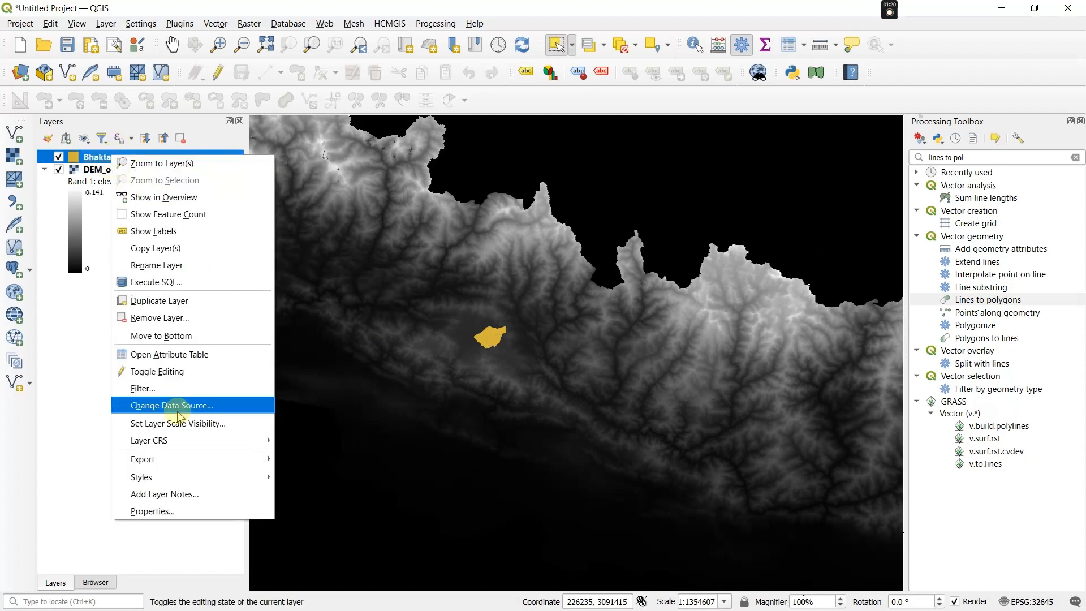
pyautogui.moveTo(187, 471)
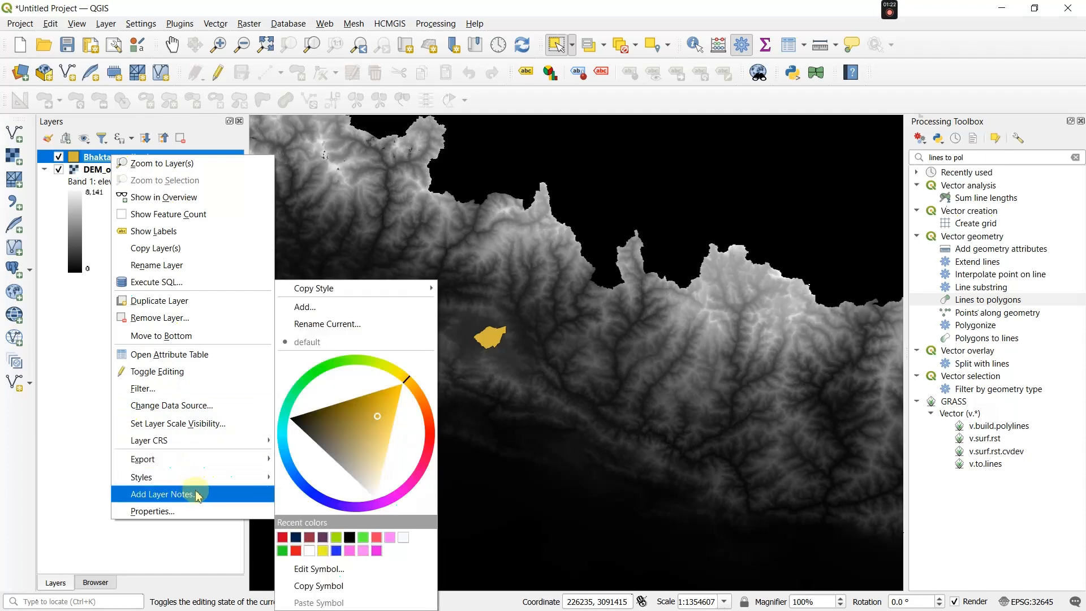
pyautogui.click(175, 516)
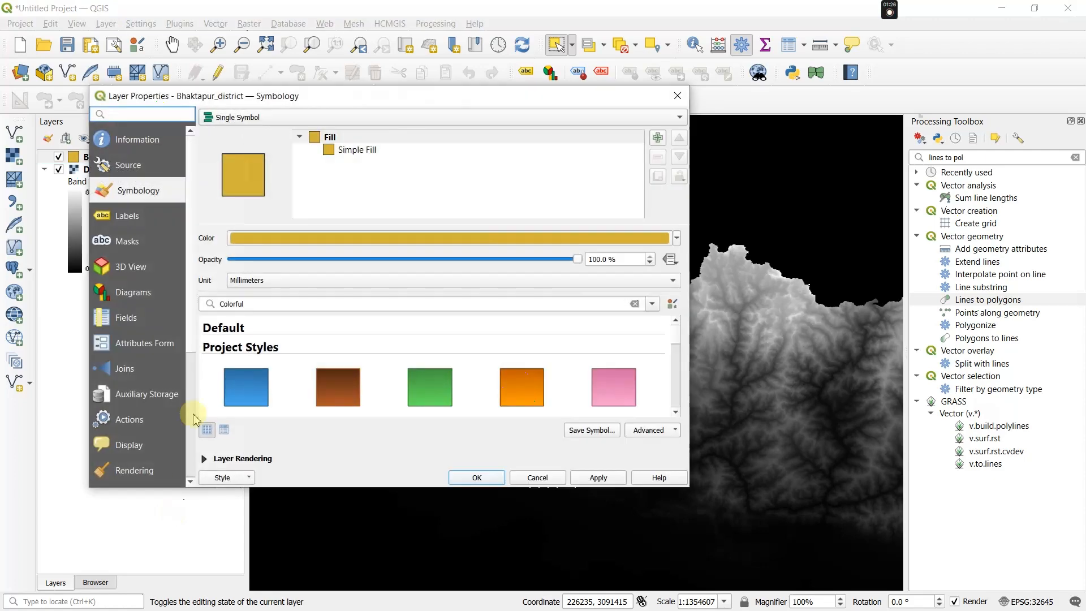
pyautogui.click(371, 149)
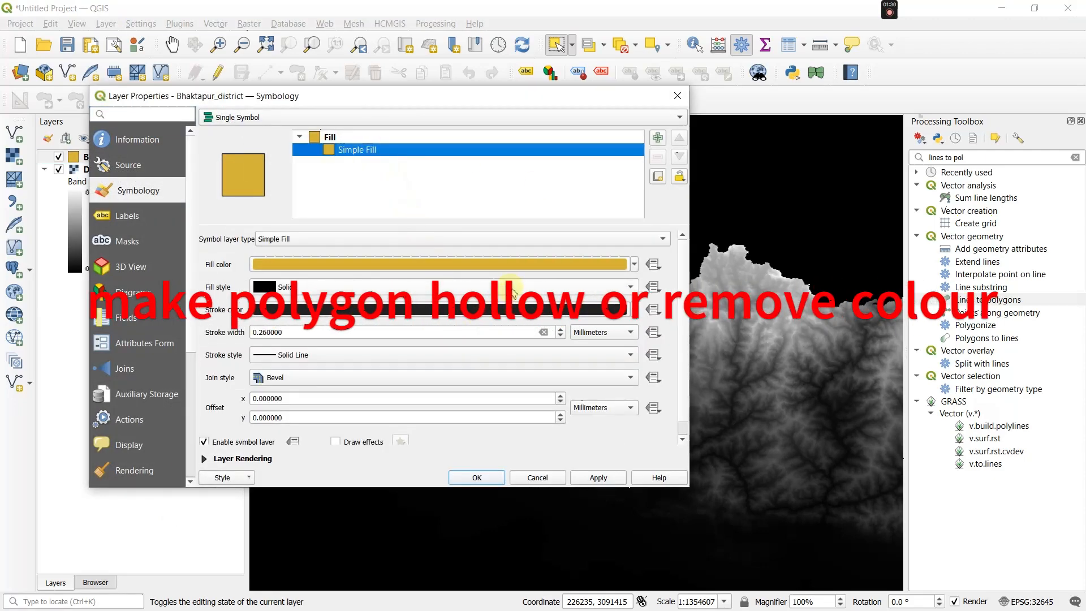
pyautogui.click(514, 293)
pyautogui.click(436, 308)
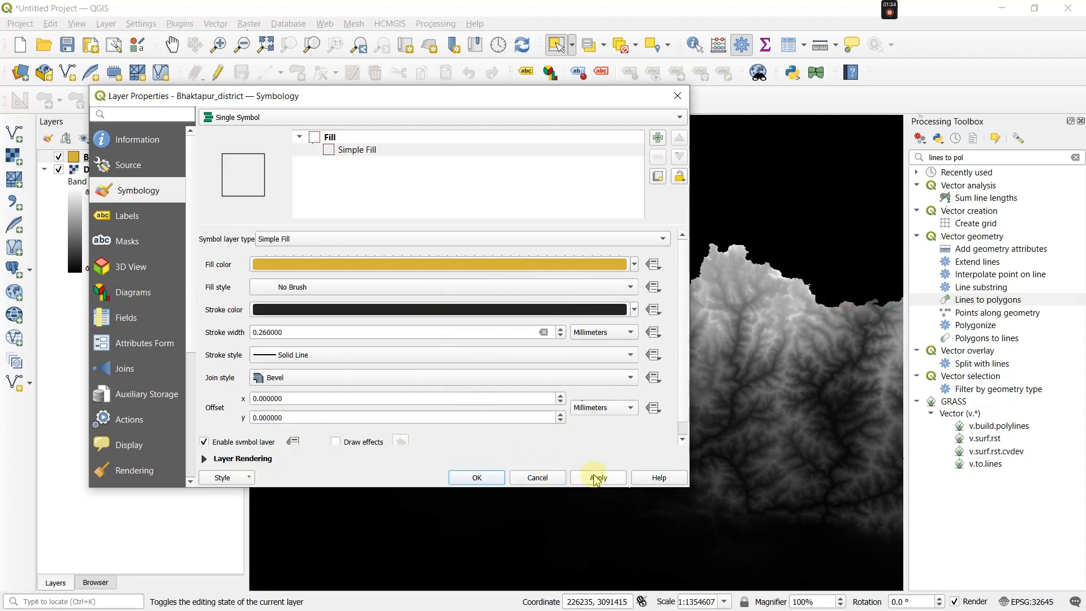
# Set the district outline's stroke width to 0.66 mm, apply the symbology, and check it by briefly hiding the DEM
pyautogui.click(560, 333)
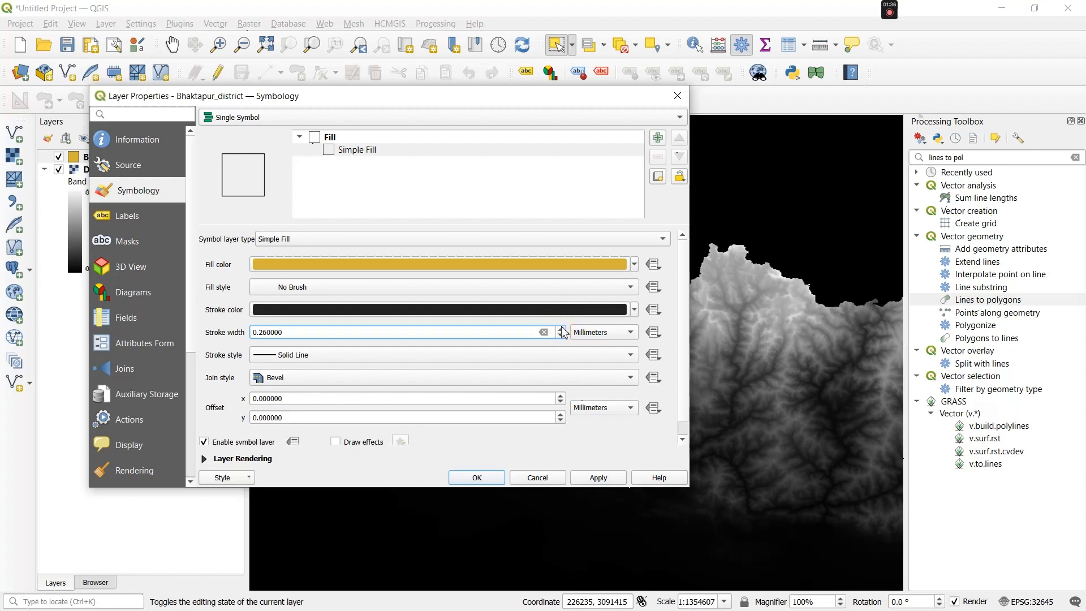
pyautogui.click(562, 329)
pyautogui.click(562, 330)
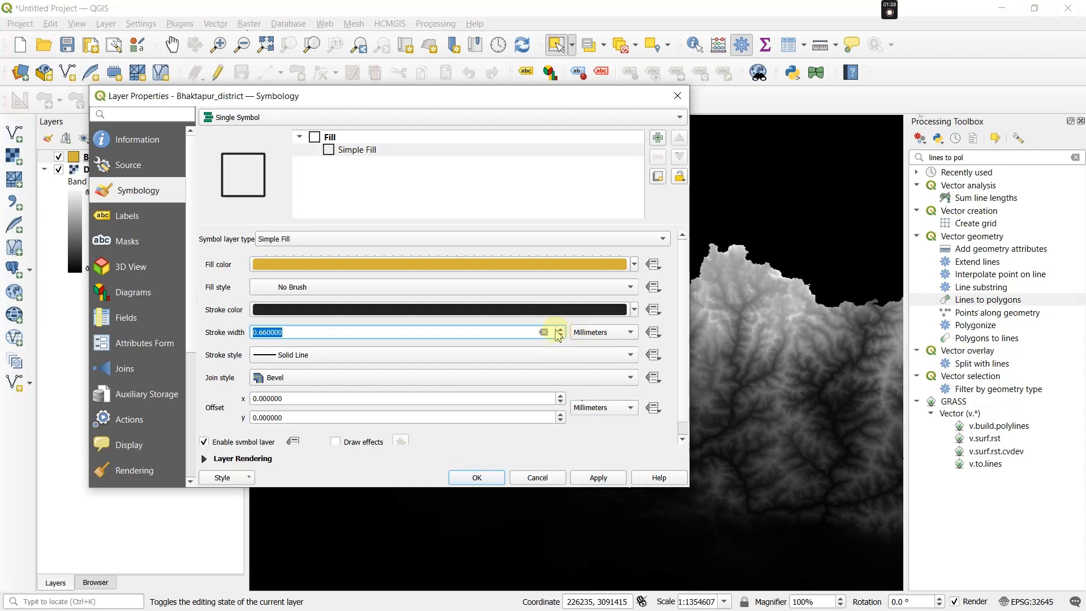
pyautogui.click(579, 484)
pyautogui.click(497, 478)
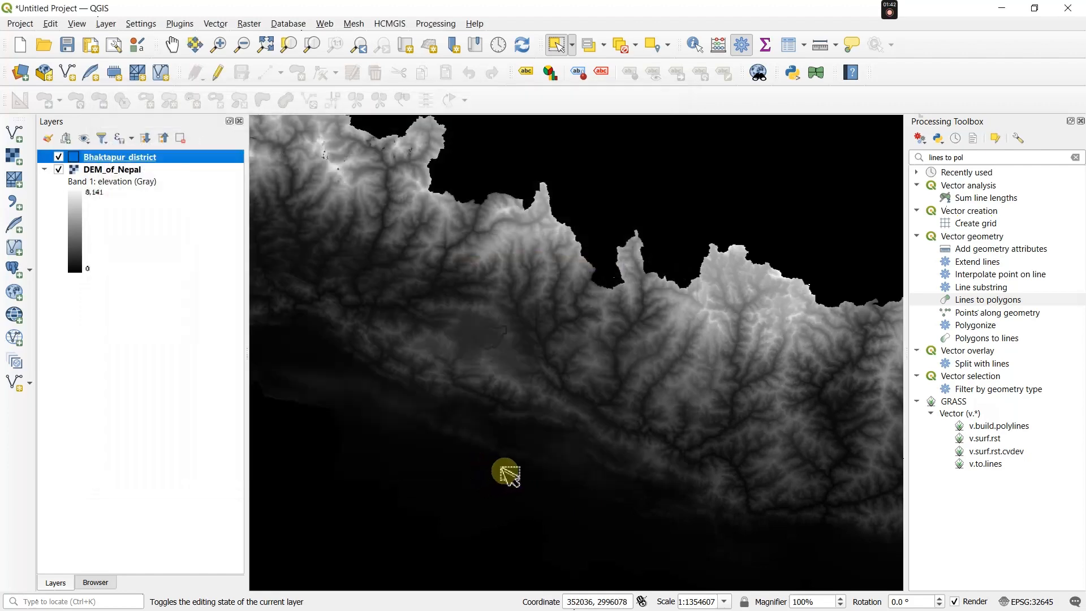
pyautogui.click(59, 169)
pyautogui.click(58, 169)
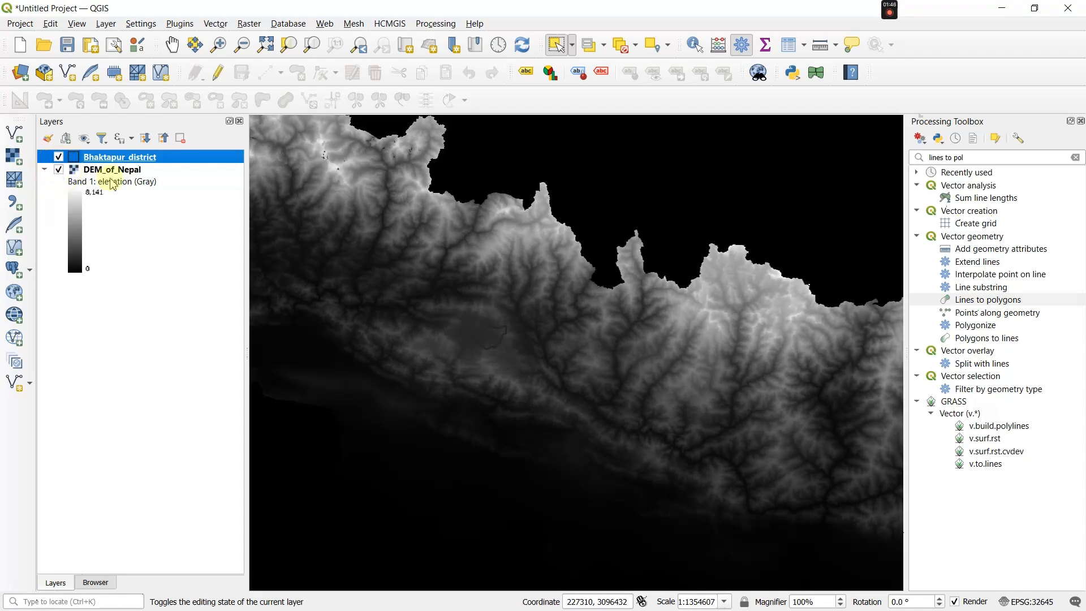
# Start Clip Raster by Mask Layer with DEM_of_Nepal as the input layer and Bhaktapur_district as the mask layer
pyautogui.click(250, 24)
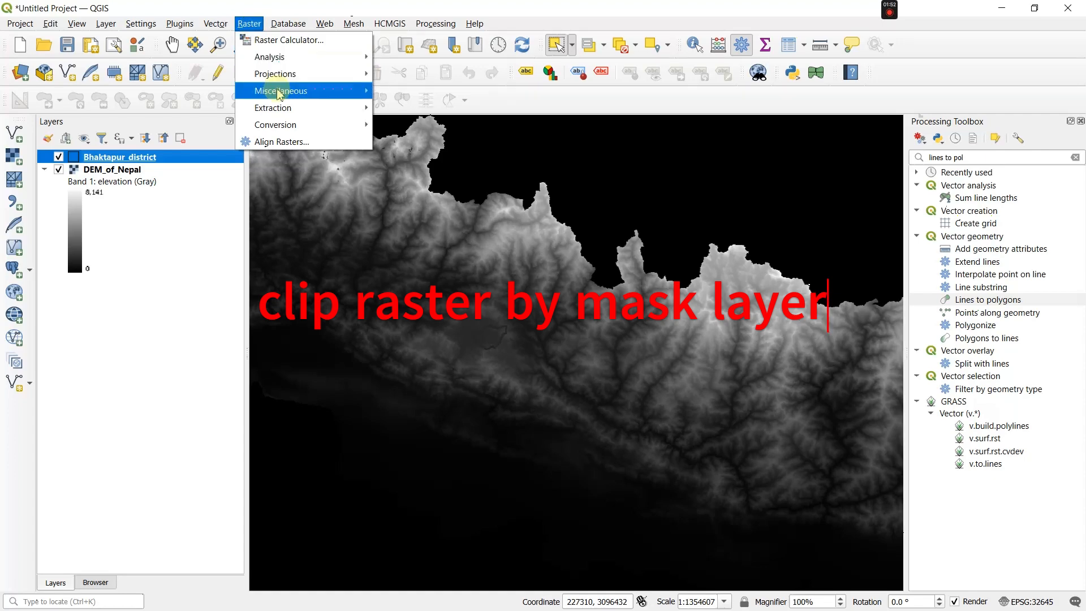
pyautogui.moveTo(284, 107)
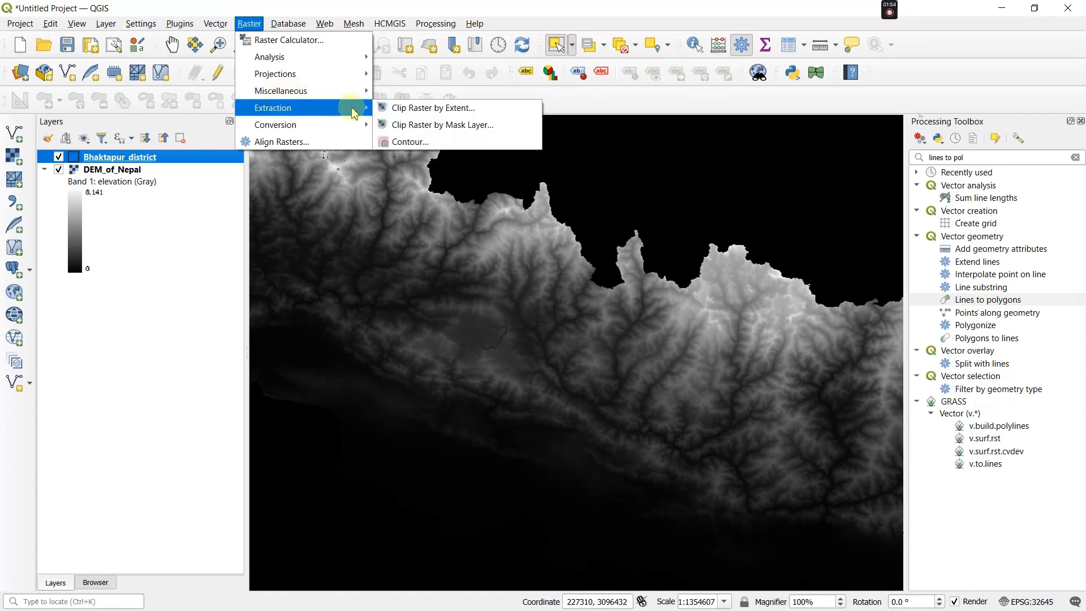
pyautogui.click(427, 125)
pyautogui.click(363, 188)
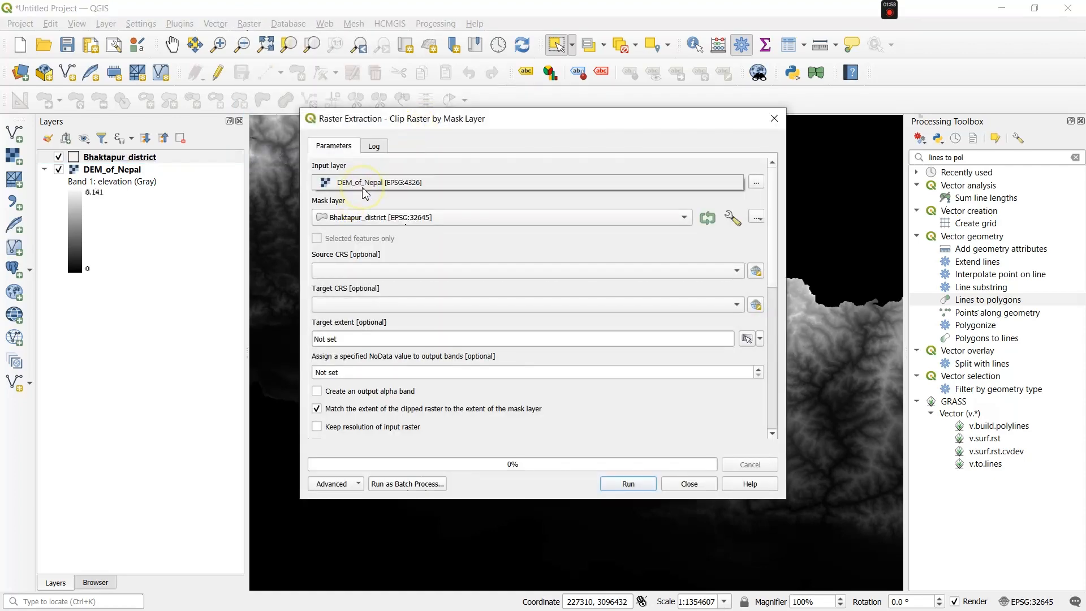
pyautogui.click(367, 183)
pyautogui.click(378, 221)
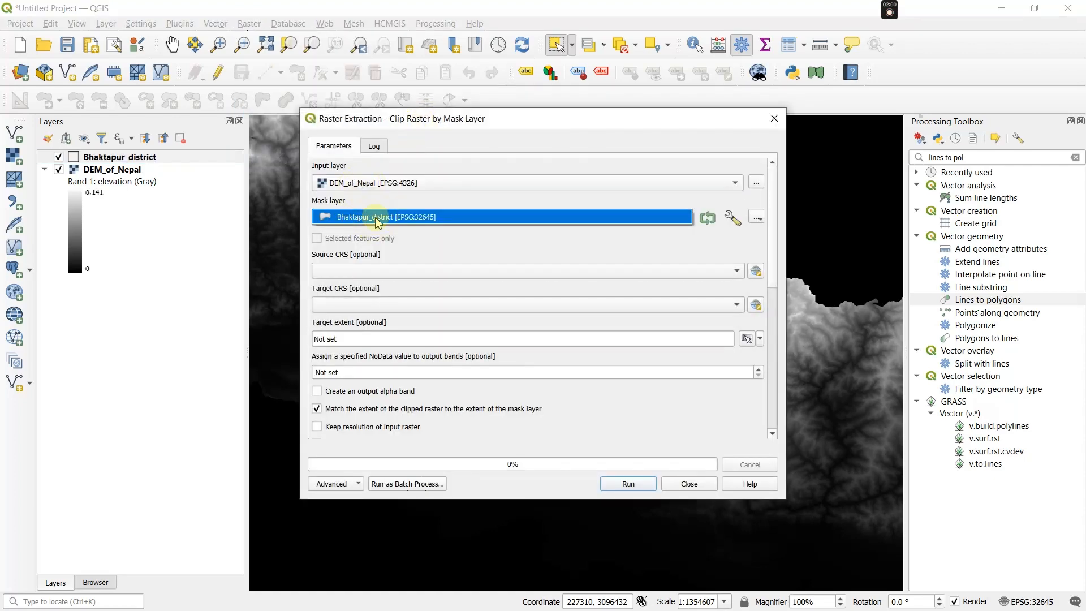
# Set the clip's target CRS to the project CRS EPSG:32645 - WGS 84 / UTM zone 45N and its NoData value to 0
pyautogui.click(368, 304)
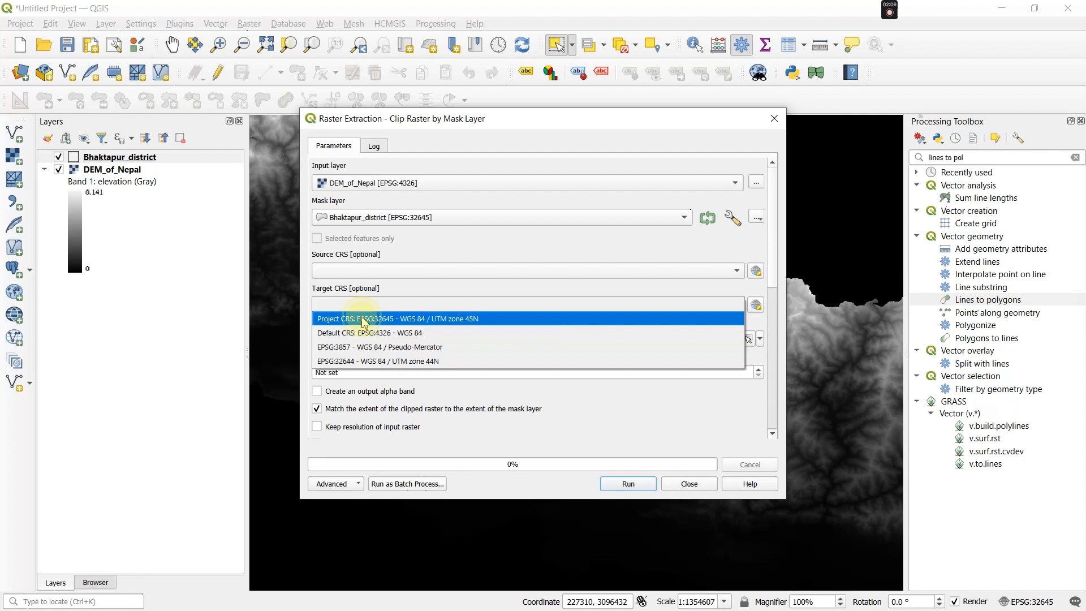
pyautogui.click(365, 320)
pyautogui.click(390, 372)
pyautogui.write('0')
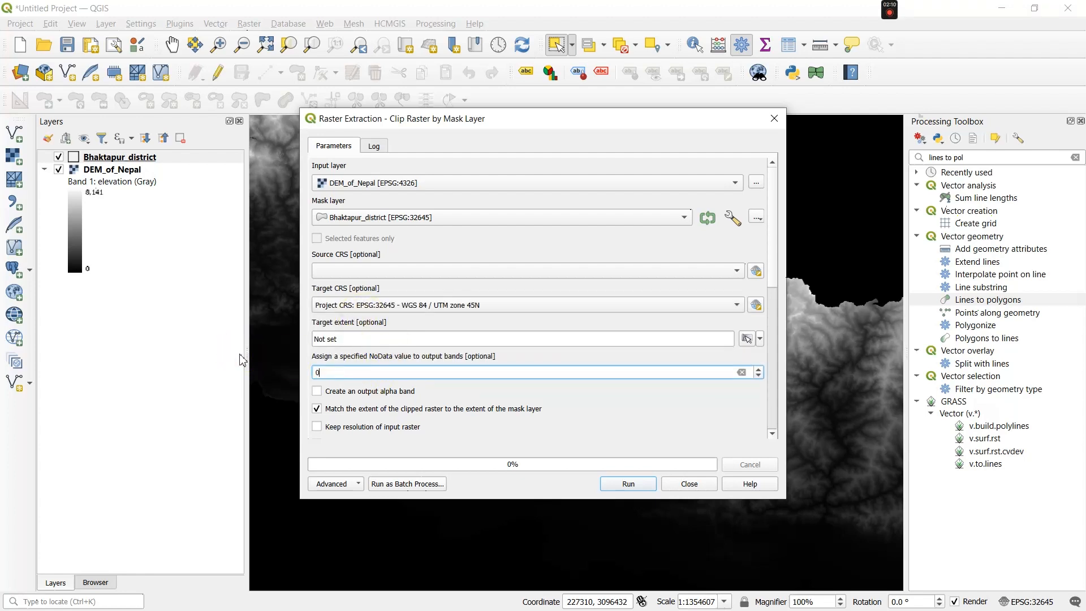
# Save the clipped output as Baktapur_masking.tif in the 01Raster folder, run the clip, and close the tool
pyautogui.moveTo(775, 279); pyautogui.dragTo(776, 413)
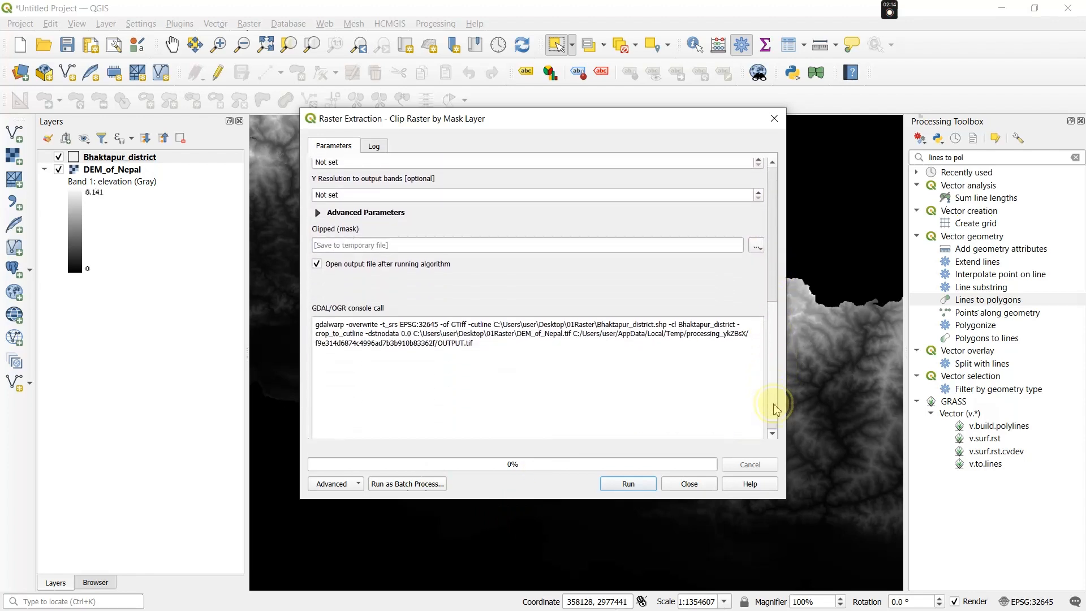
pyautogui.scroll(2, 776, 413)
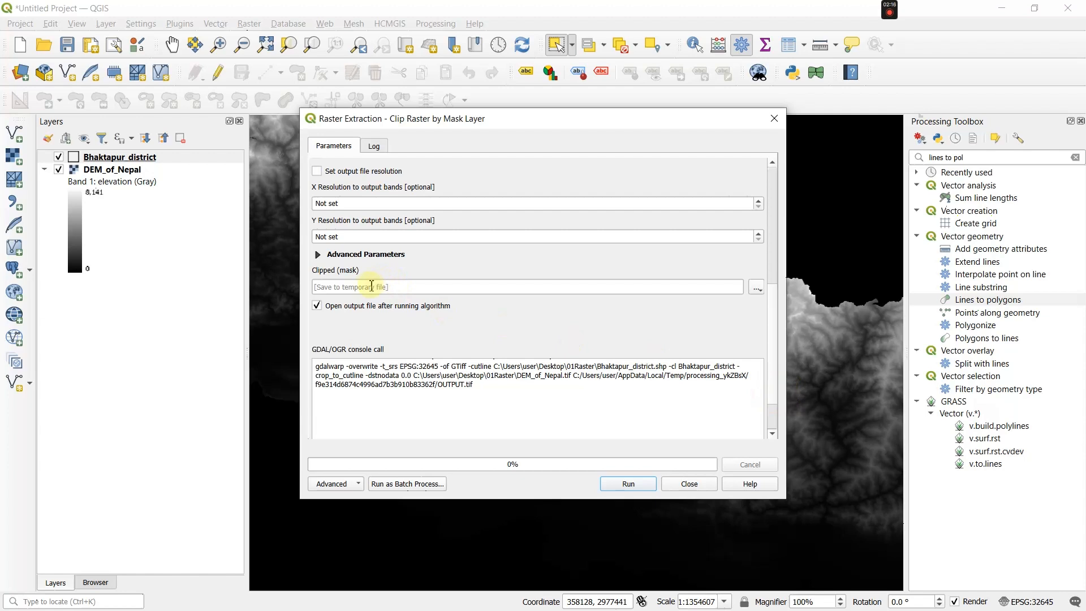
pyautogui.scroll(2, 400, 281)
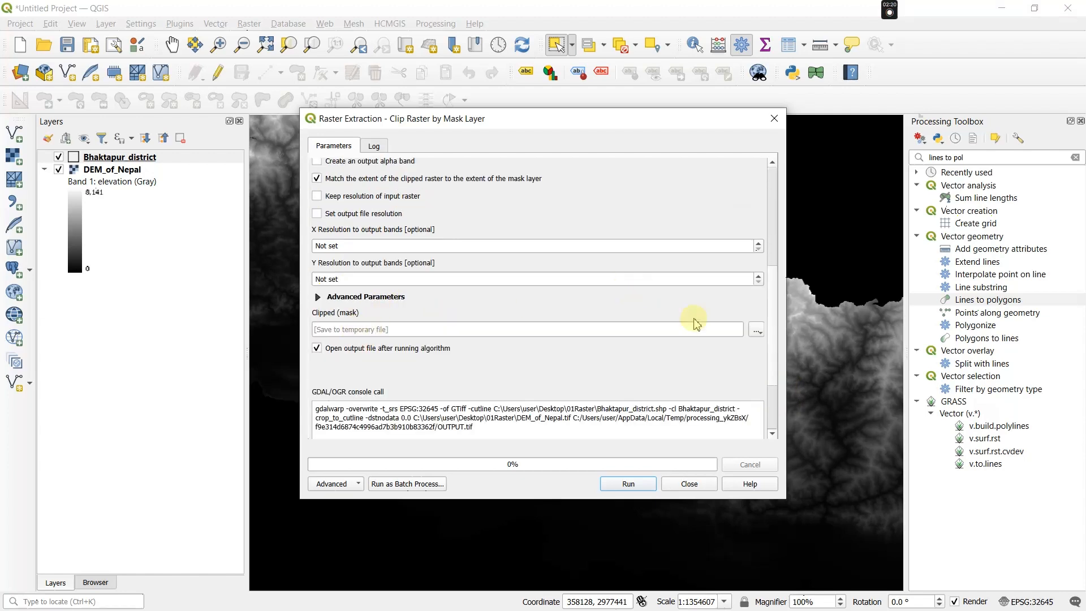
pyautogui.click(752, 336)
pyautogui.click(783, 363)
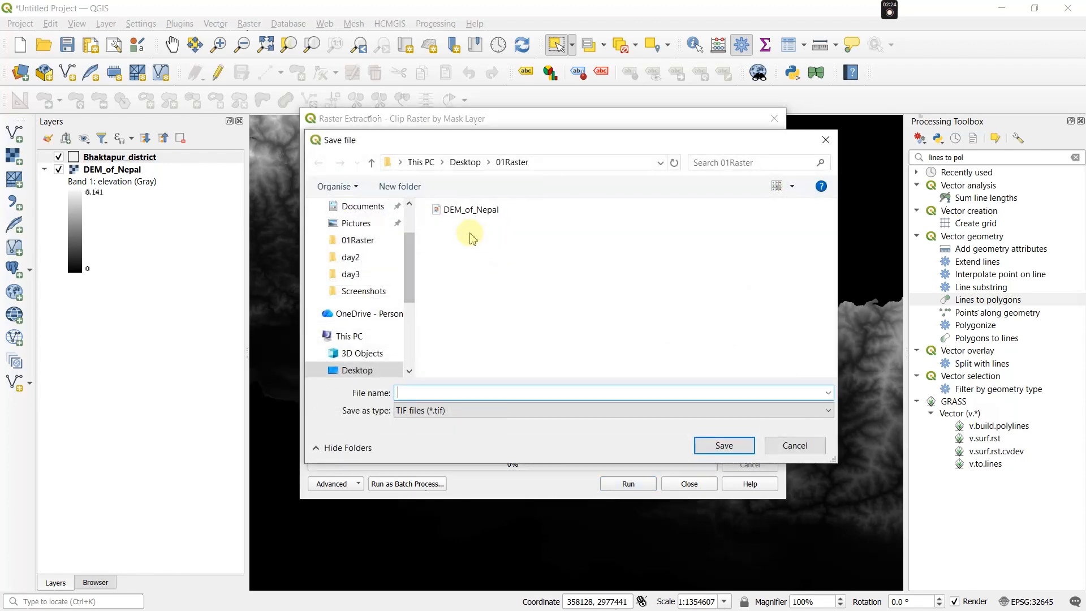
pyautogui.click(433, 393)
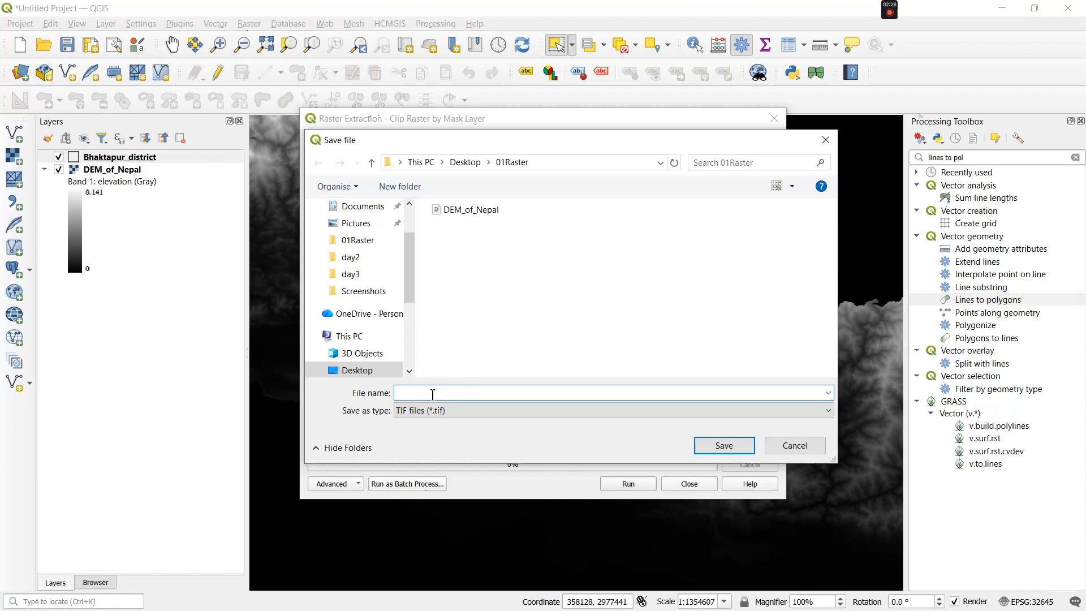
pyautogui.write('B')
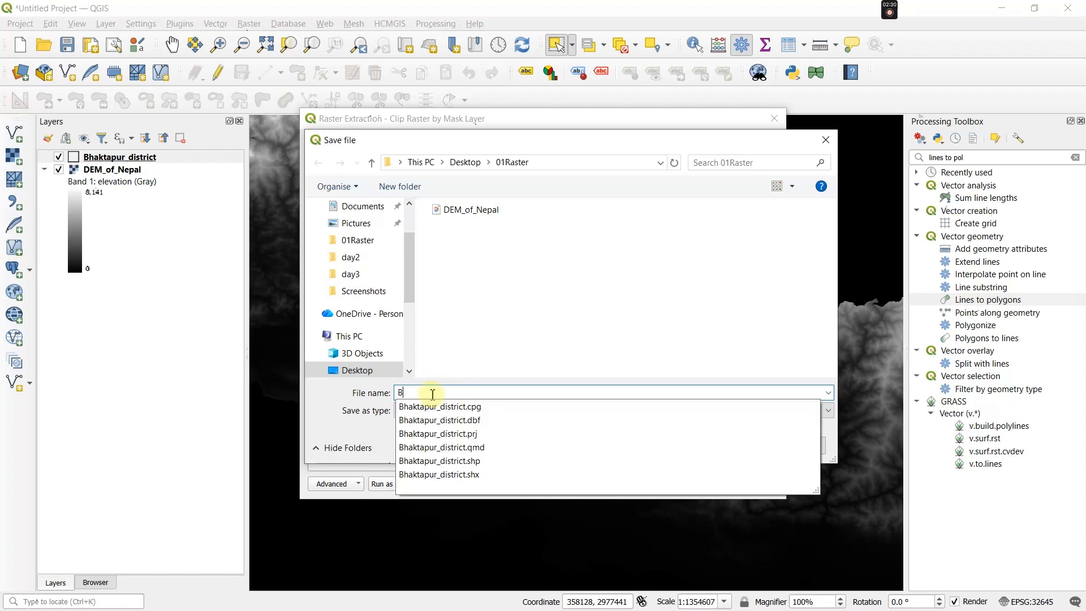
pyautogui.write('a')
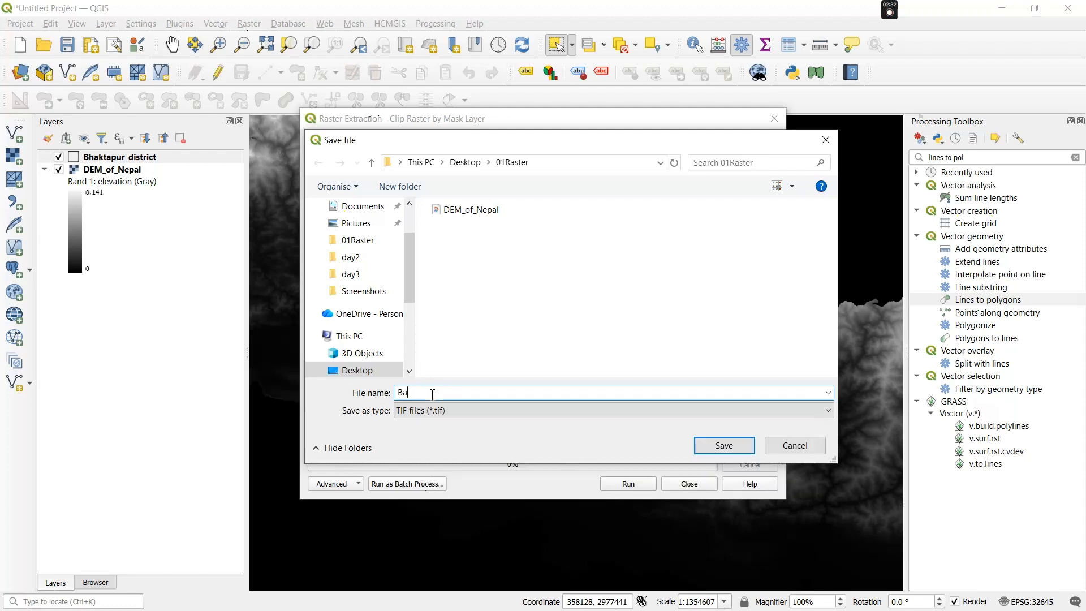
pyautogui.write('ktapur_masking')
pyautogui.click(724, 446)
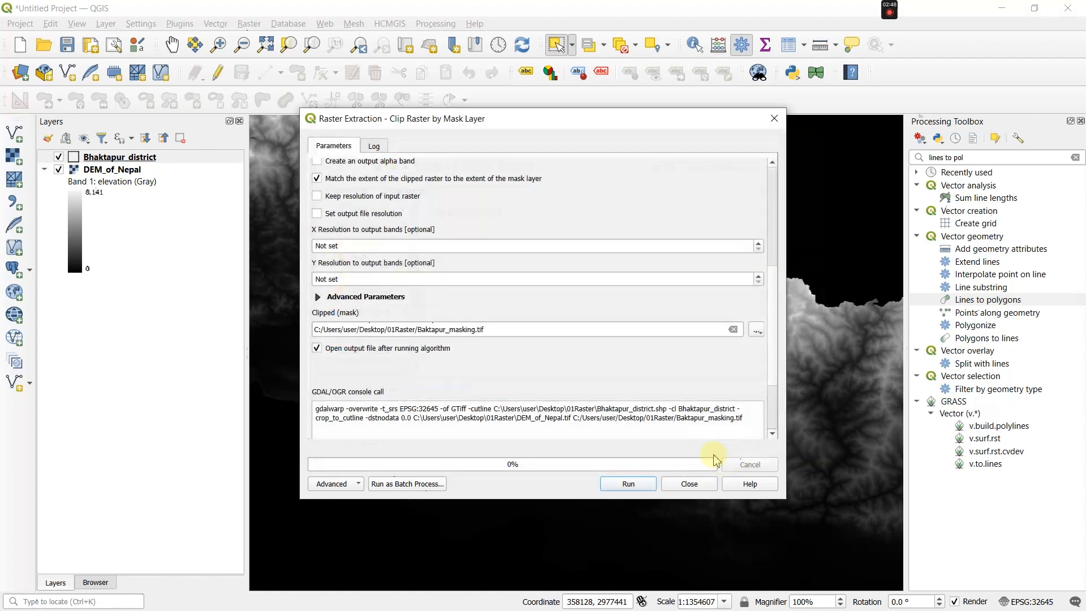
pyautogui.click(640, 488)
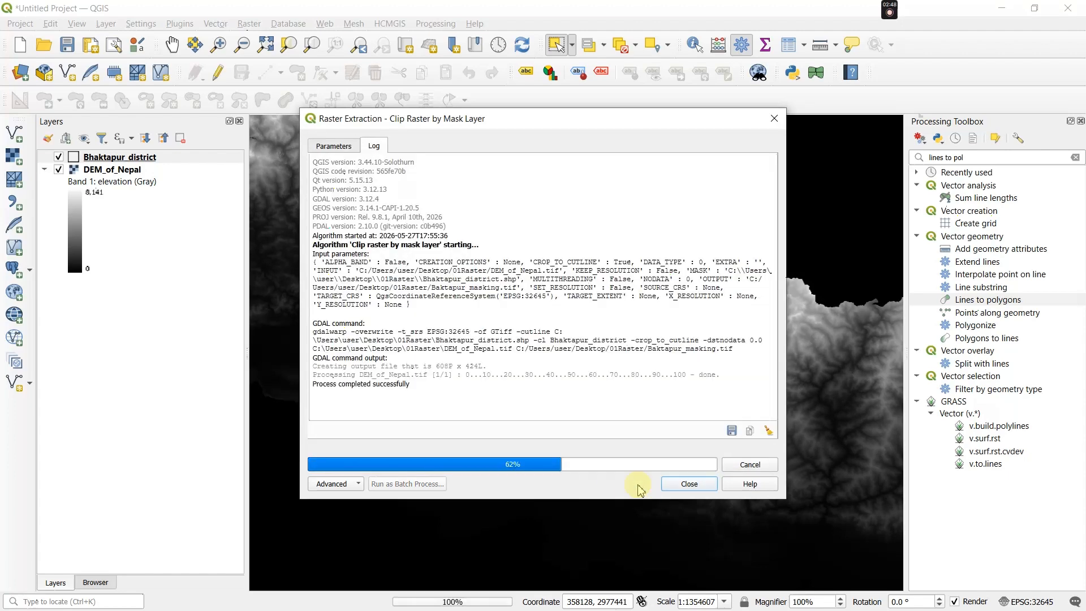
pyautogui.click(690, 484)
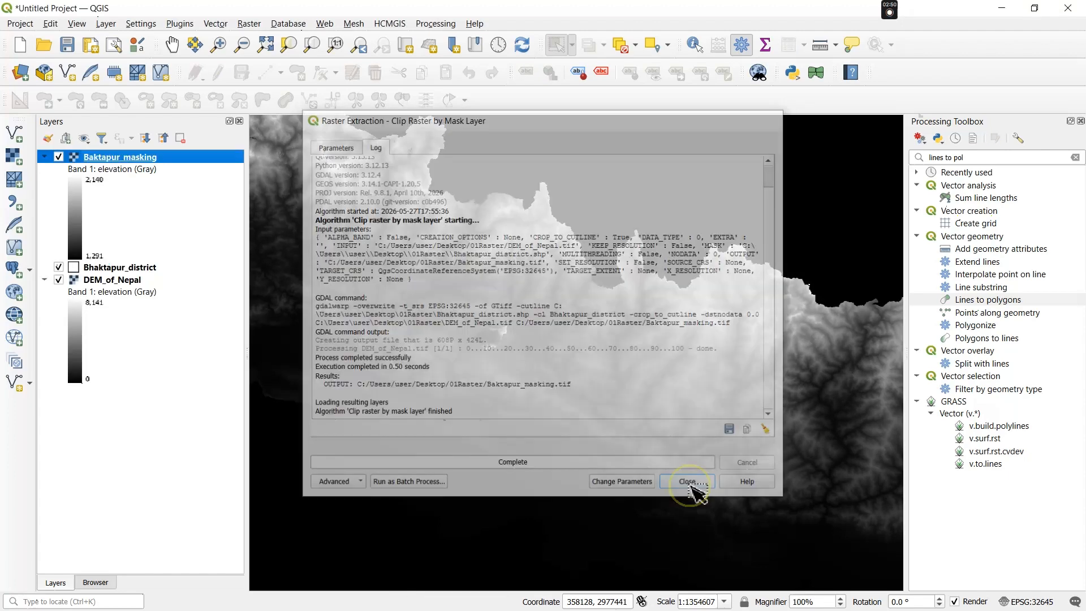
# Hide the Bhaktapur_district and DEM_of_Nepal layers and zoom to the Baktapur_masking layer
pyautogui.click(59, 268)
pyautogui.click(59, 279)
pyautogui.rightClick(105, 155)
pyautogui.click(138, 160)
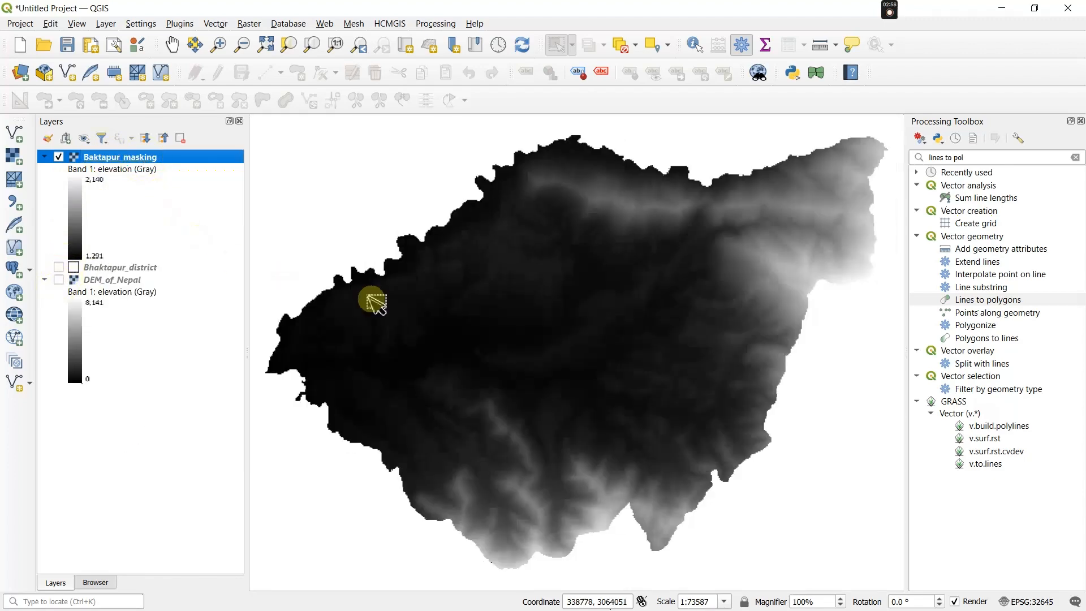
pyautogui.scroll(1, 614, 379)
pyautogui.scroll(-1, 612, 378)
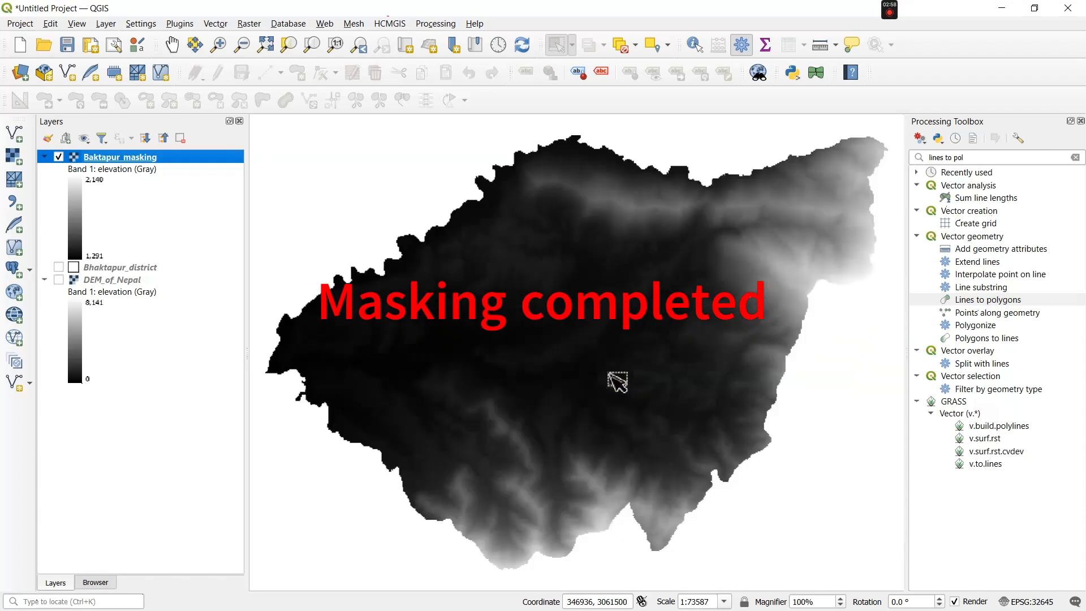
pyautogui.scroll(-1, 611, 377)
pyautogui.scroll(1, 612, 378)
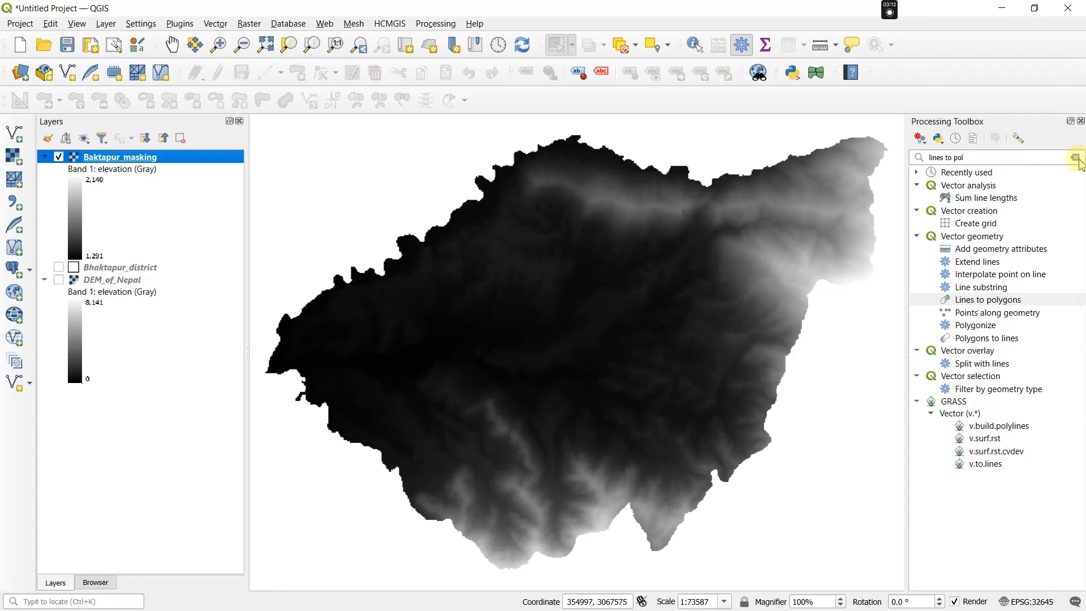
# Find the GDAL Slope algorithm in the processing tools and set it up with Baktapur_masking and Band 1: elevation (Gray)
pyautogui.click(1077, 159)
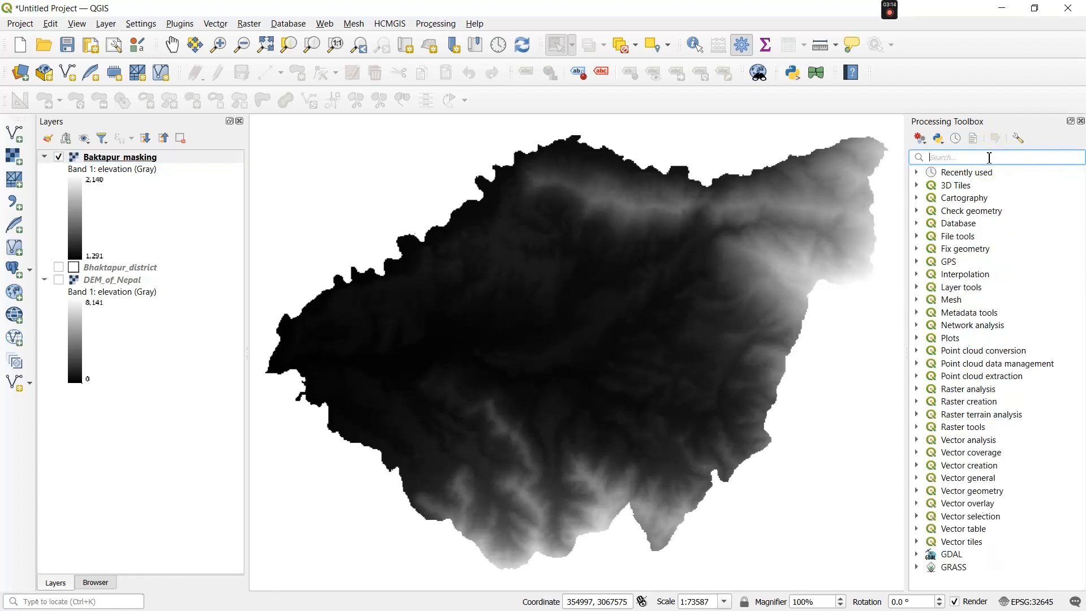
pyautogui.write('slope')
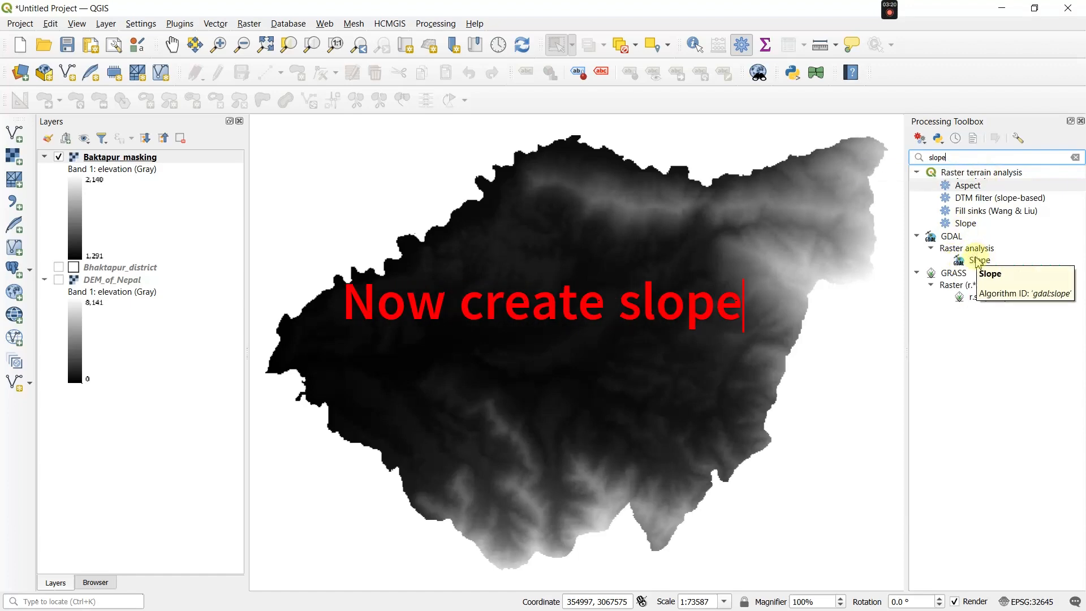
pyautogui.doubleClick(980, 260)
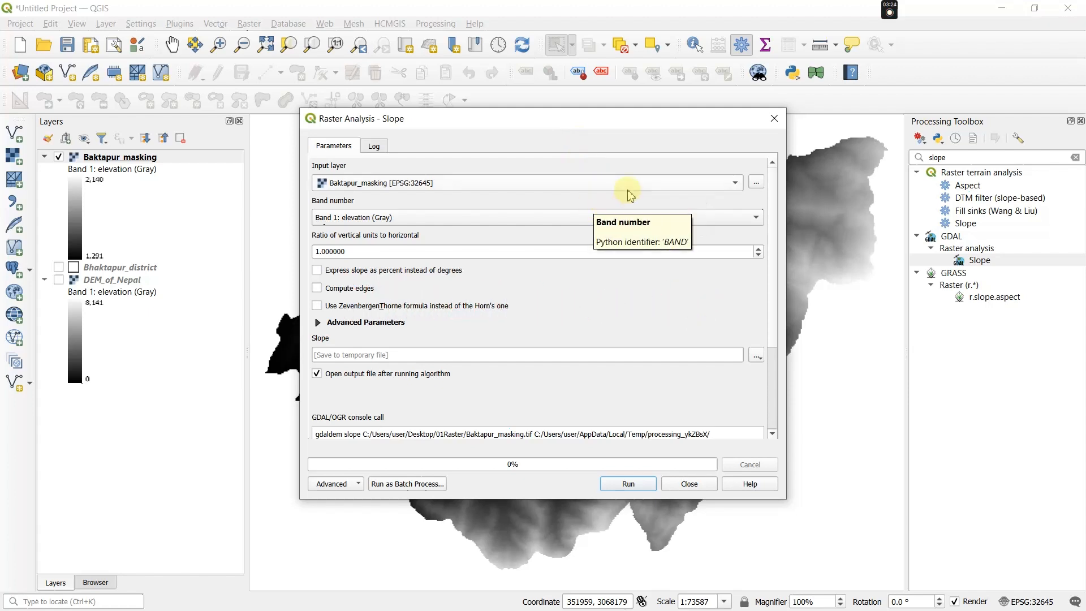
pyautogui.click(648, 188)
pyautogui.click(648, 185)
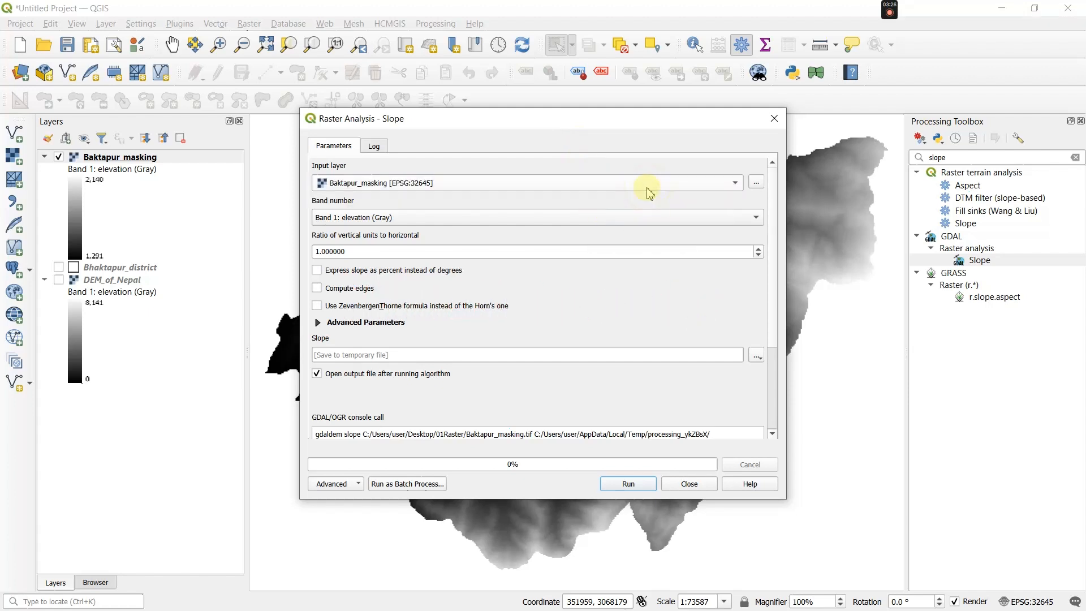
pyautogui.click(613, 226)
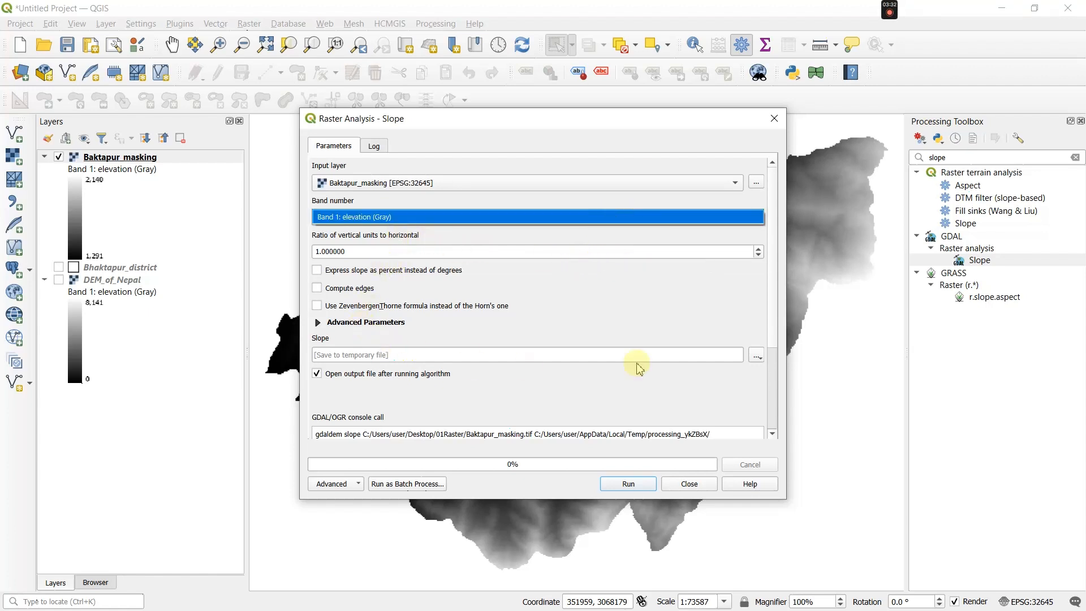
# Save the slope output as Bhaktapur_slope.tif in the 01Raster folder, run the algorithm, and close it
pyautogui.click(757, 355)
pyautogui.click(775, 387)
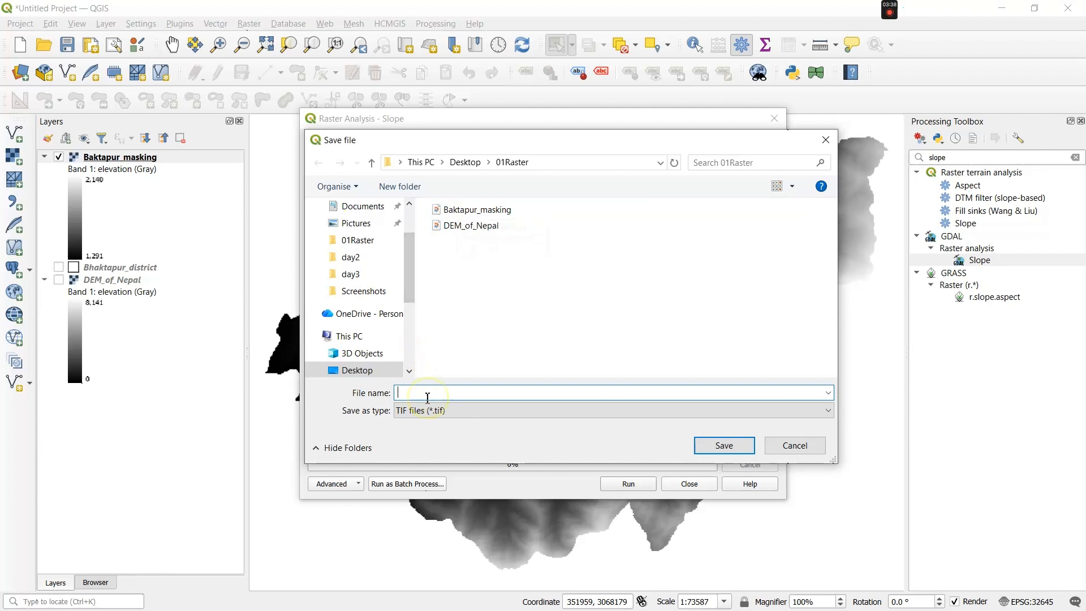
pyautogui.write('Bh')
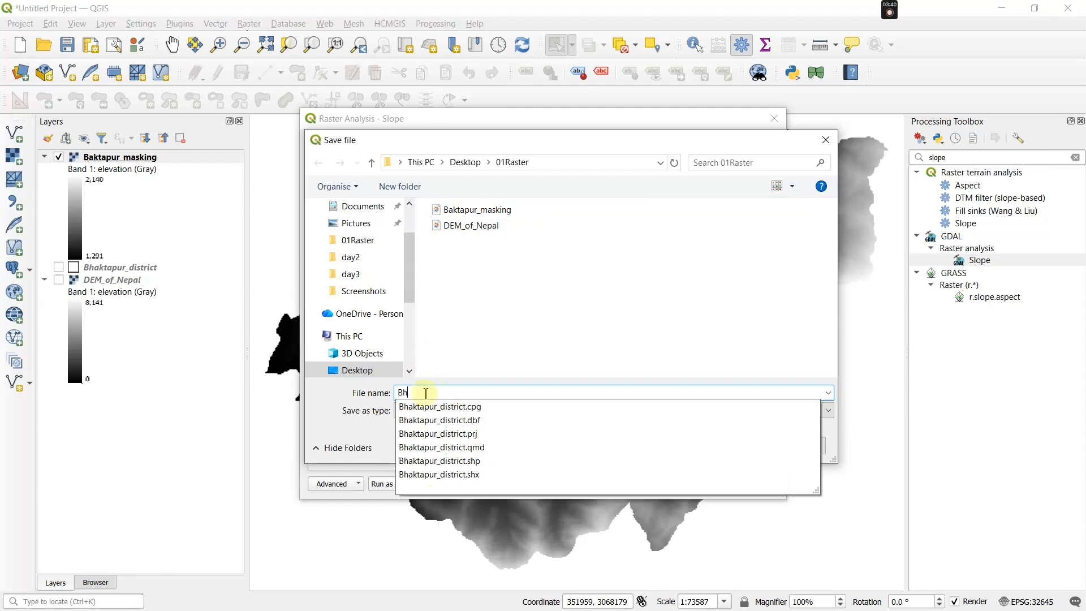
pyautogui.write('aktapur_slope')
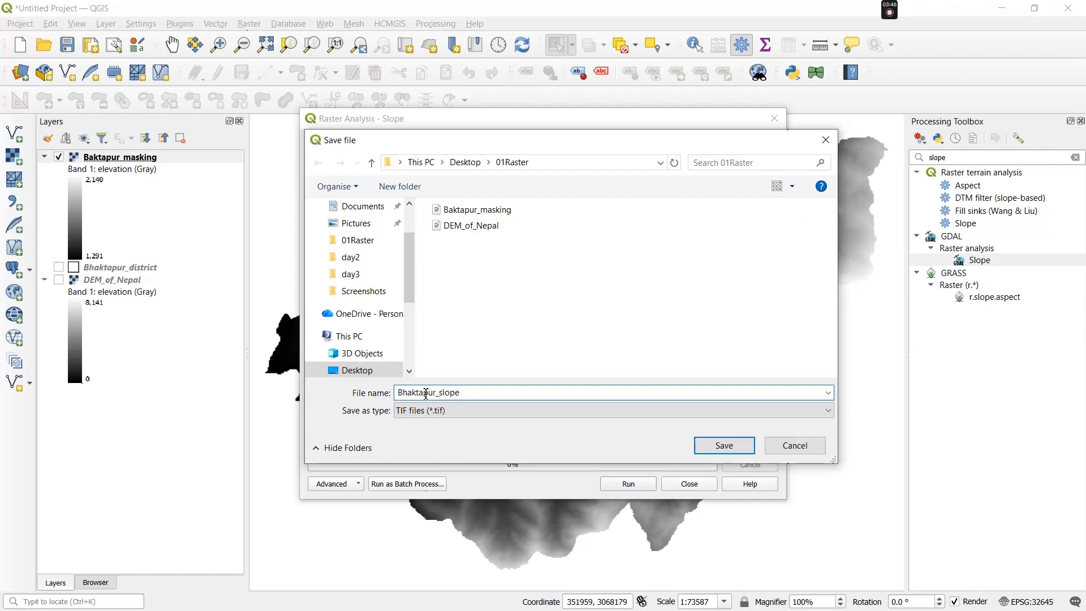
pyautogui.click(721, 452)
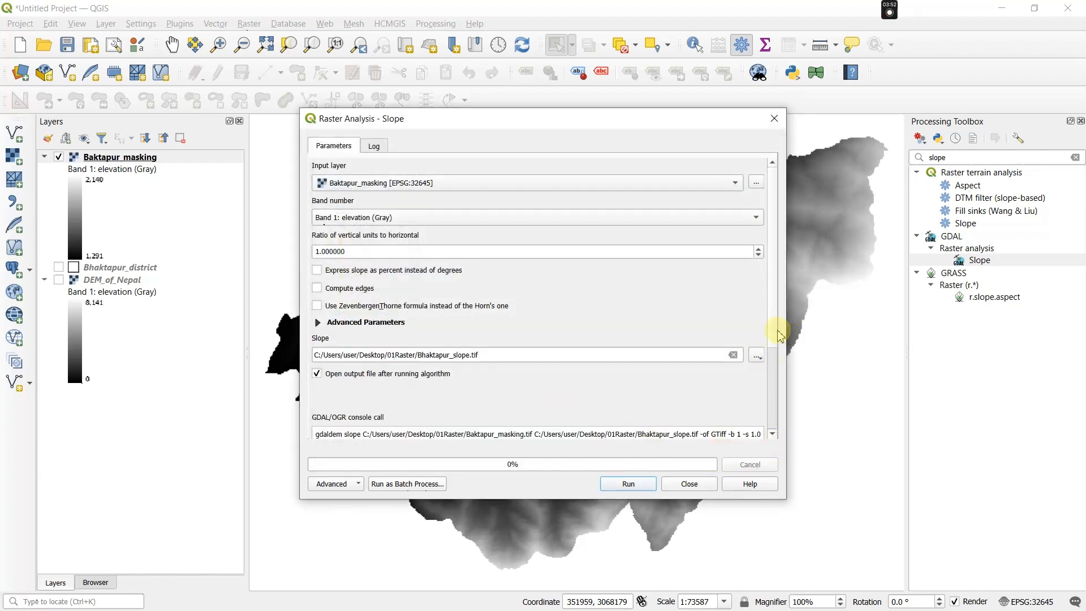
pyautogui.scroll(-4, 778, 333)
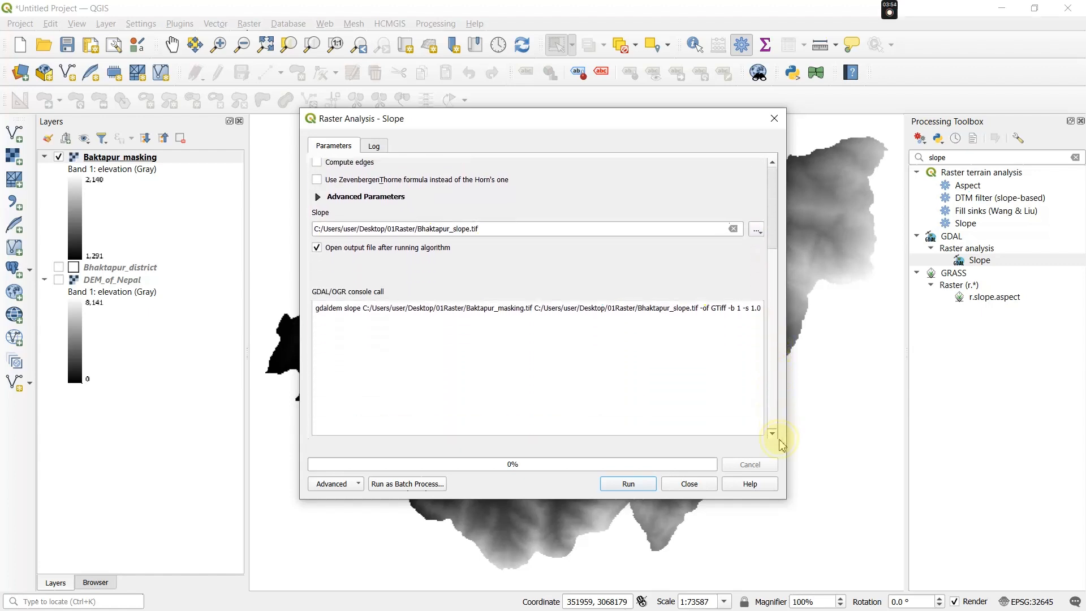
pyautogui.click(634, 485)
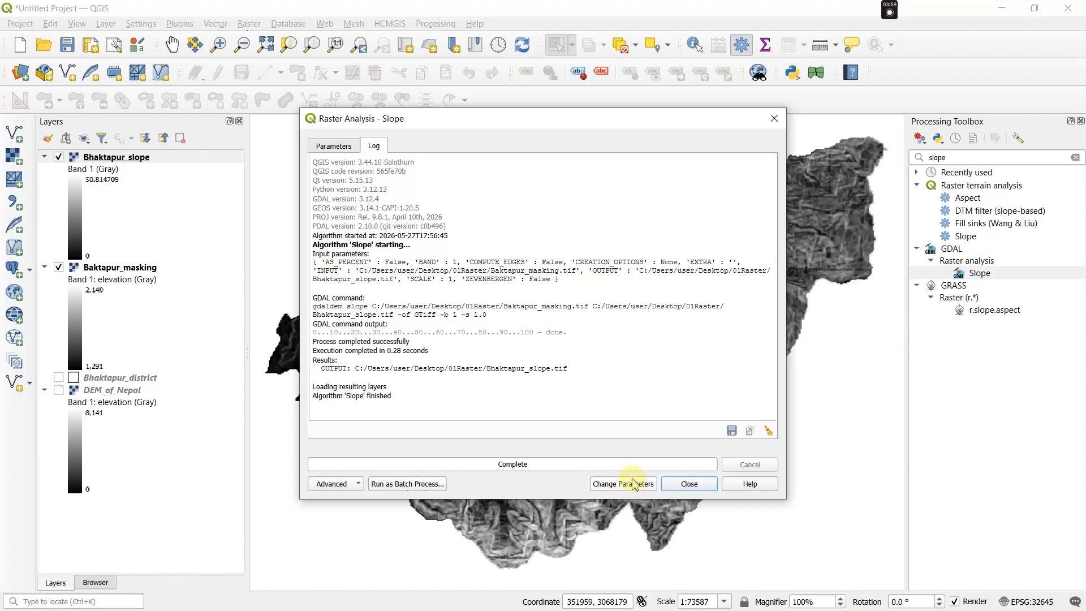
pyautogui.click(691, 485)
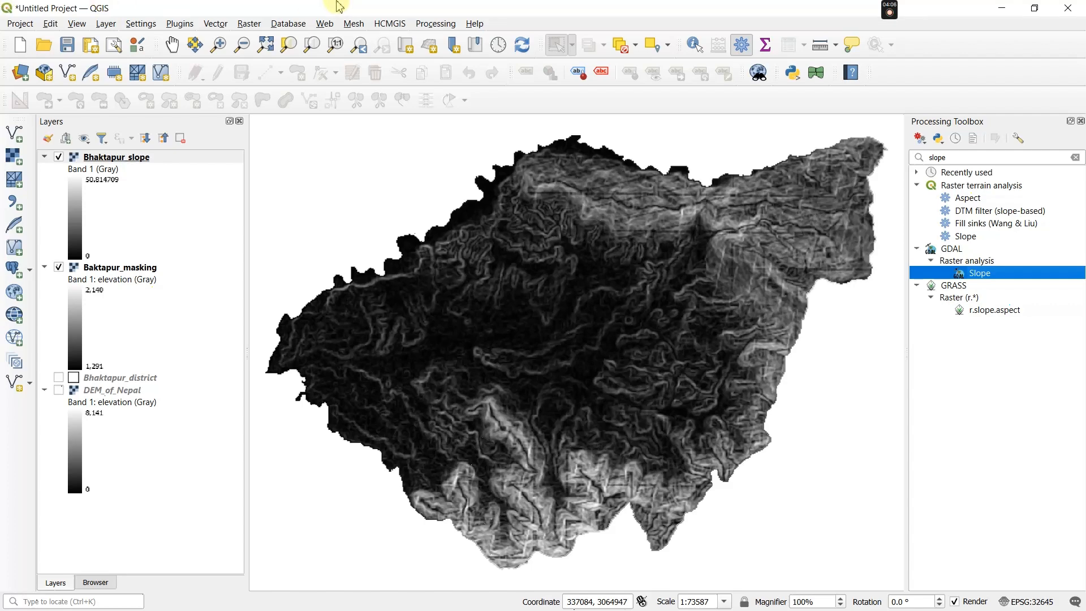
# Search the processing tools for reclassify and open the reclassification table of Reclassify by Table for the Bhaktapur_slope raster
pyautogui.doubleClick(1038, 157)
pyautogui.press('BackSpace')
pyautogui.write('red')
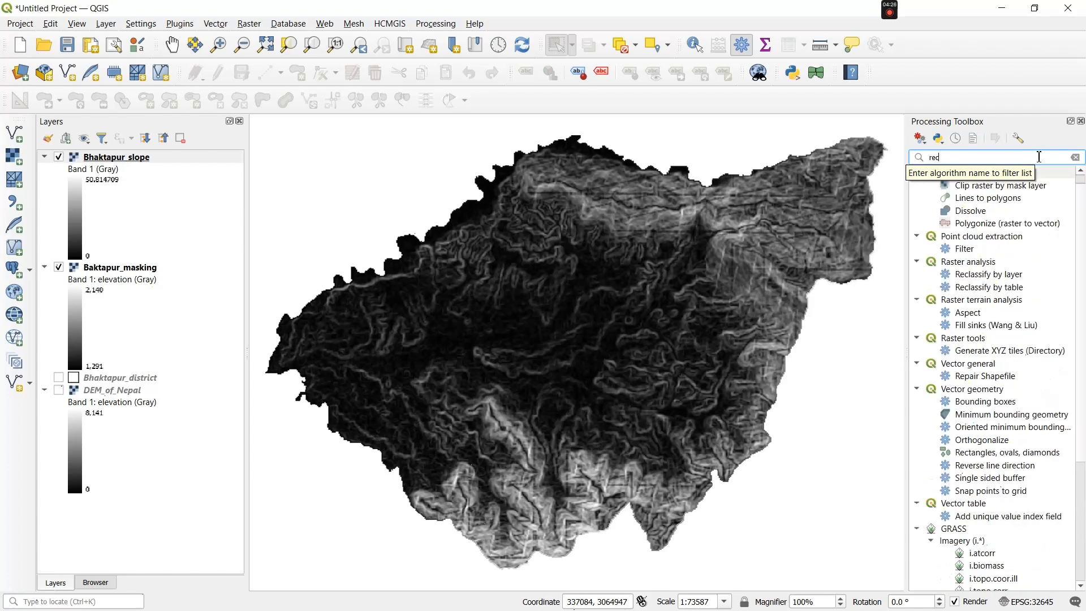
pyautogui.write('lassify')
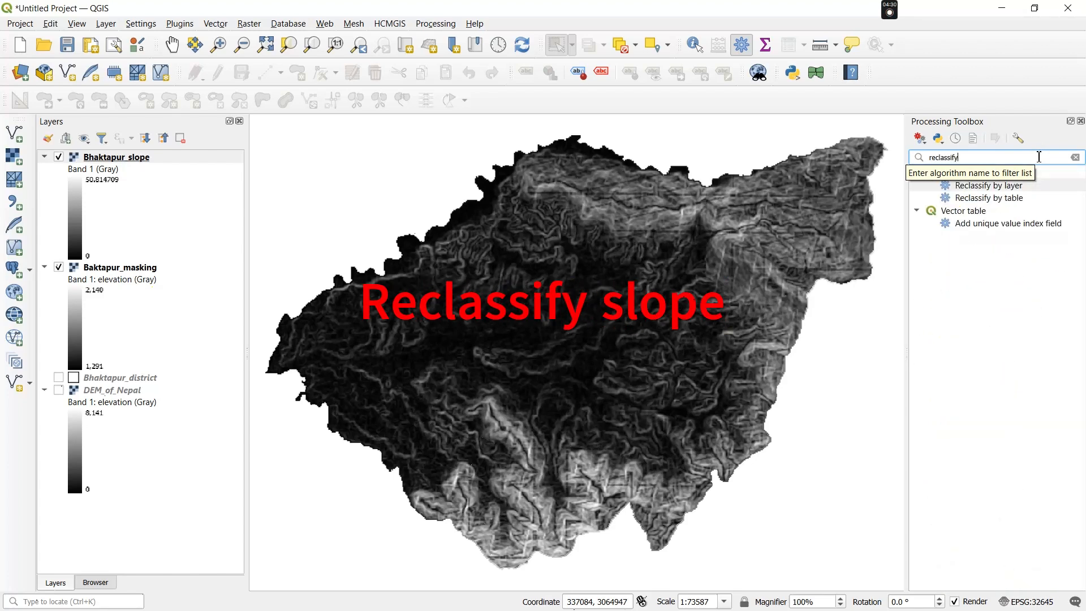
pyautogui.doubleClick(1017, 199)
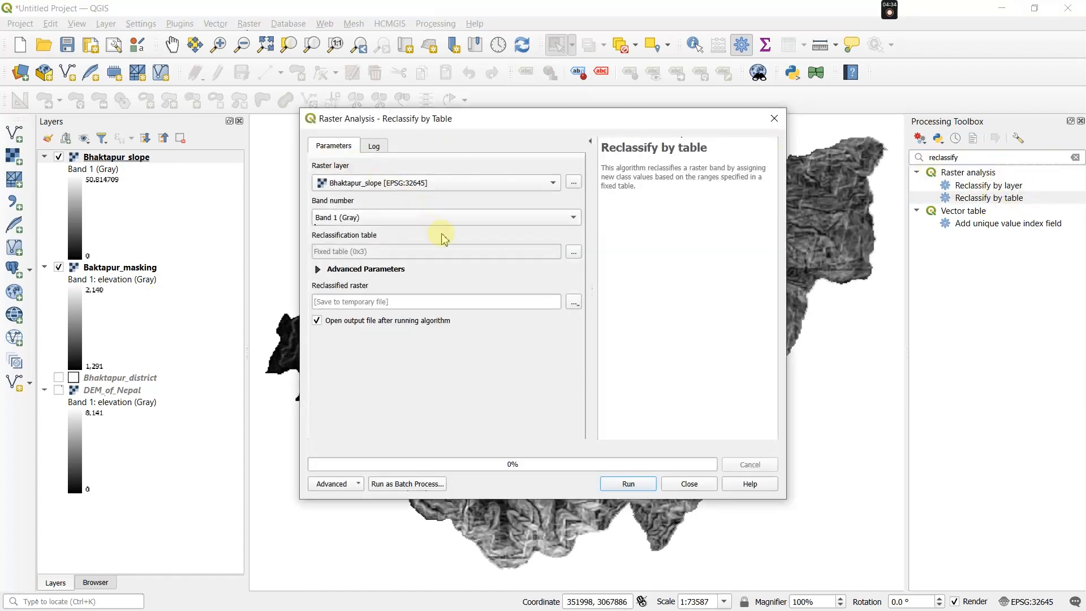
pyautogui.click(573, 252)
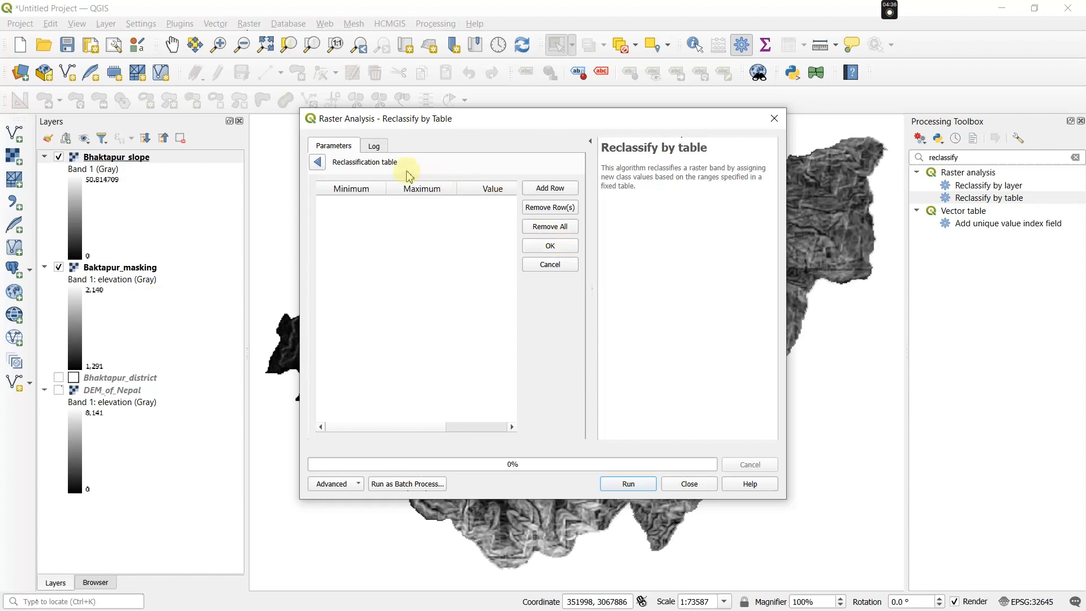
# Add four empty rows to the reclassification table
pyautogui.click(568, 189)
pyautogui.click(568, 190)
pyautogui.click(568, 190)
pyautogui.click(568, 190)
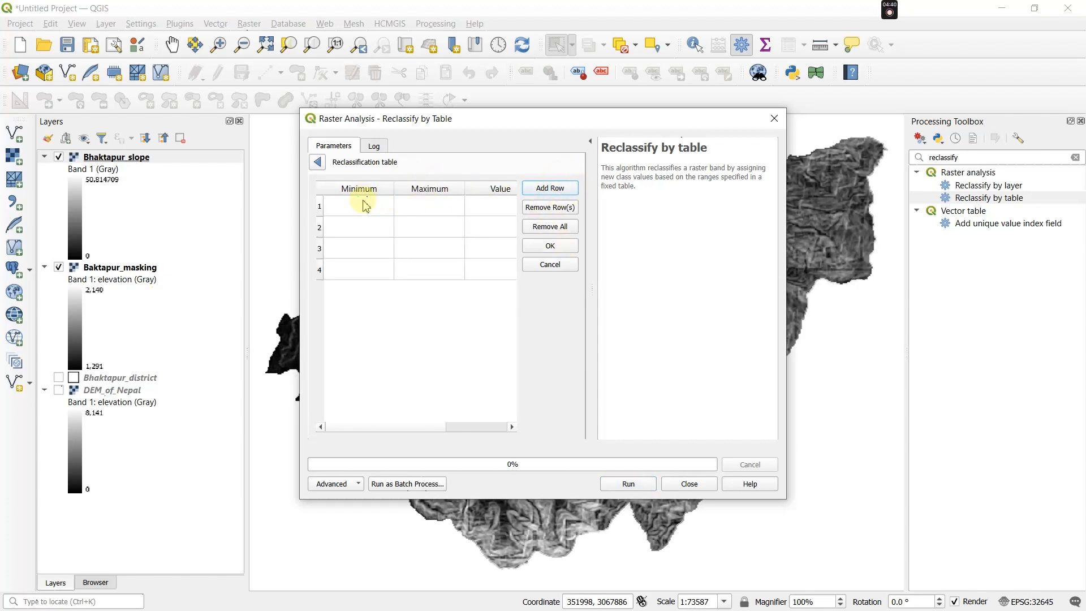
# Fill the first row of the reclassification table with minimum 0, maximum 19 and value 1
pyautogui.click(366, 206)
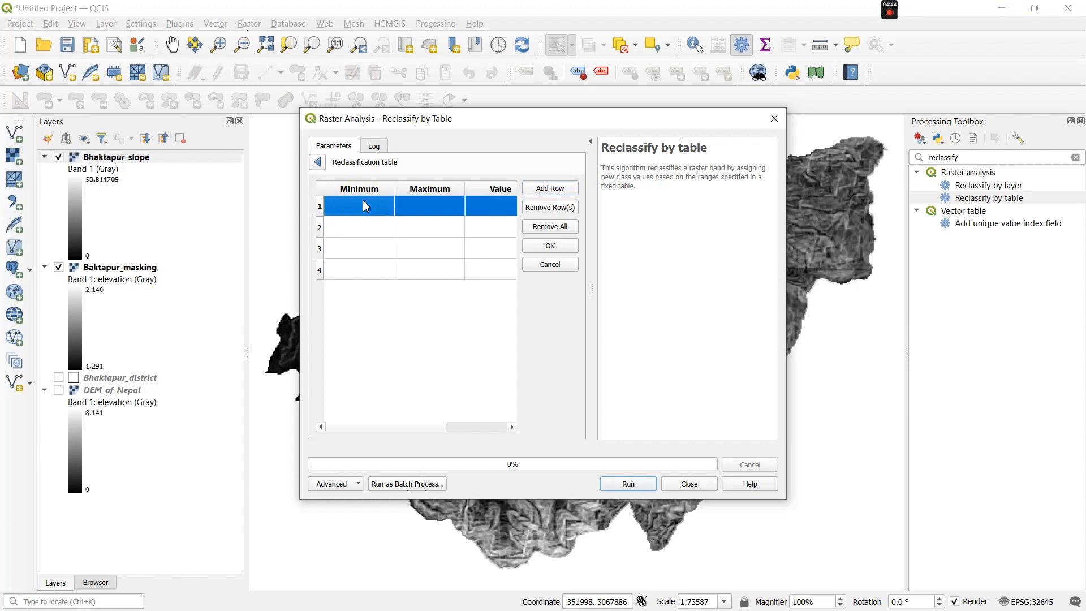
pyautogui.click(366, 206)
pyautogui.doubleClick(366, 206)
pyautogui.write('0')
pyautogui.click(409, 215)
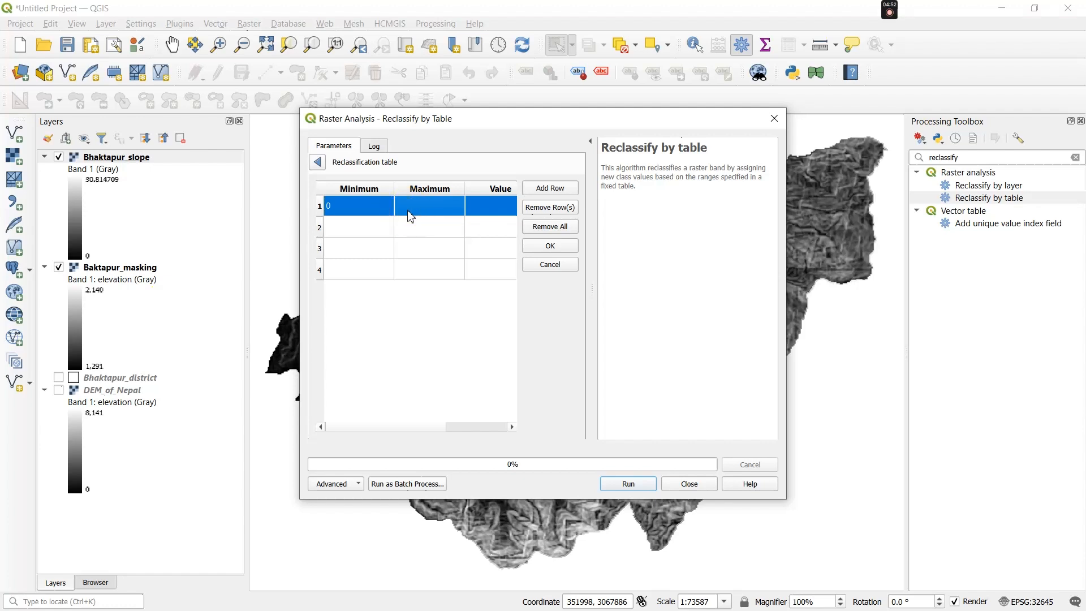
pyautogui.doubleClick(411, 217)
pyautogui.write('19')
pyautogui.click(487, 210)
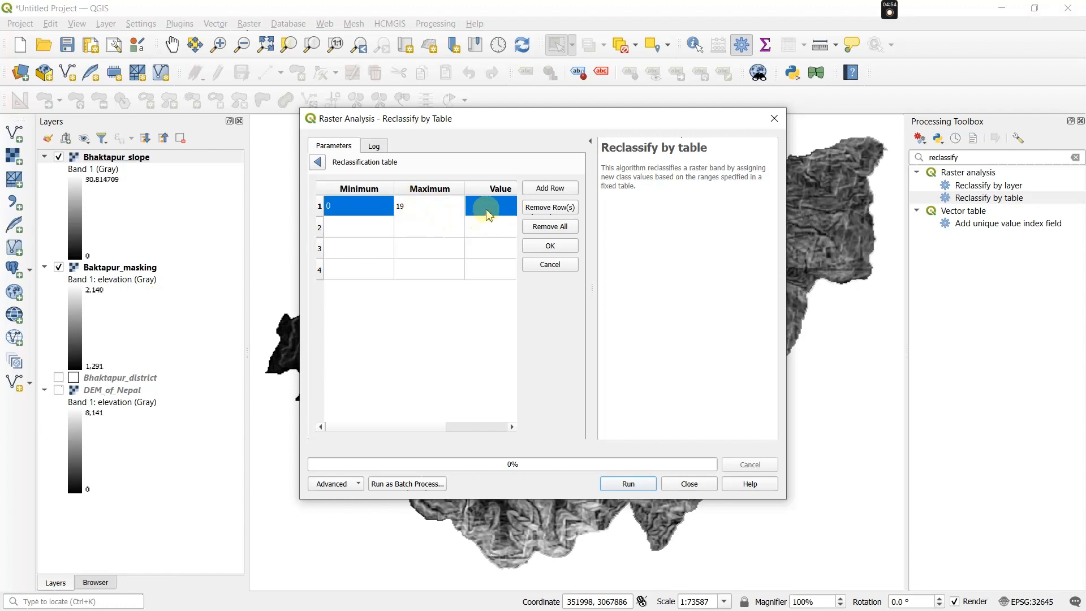
pyautogui.doubleClick(488, 208)
pyautogui.write('1')
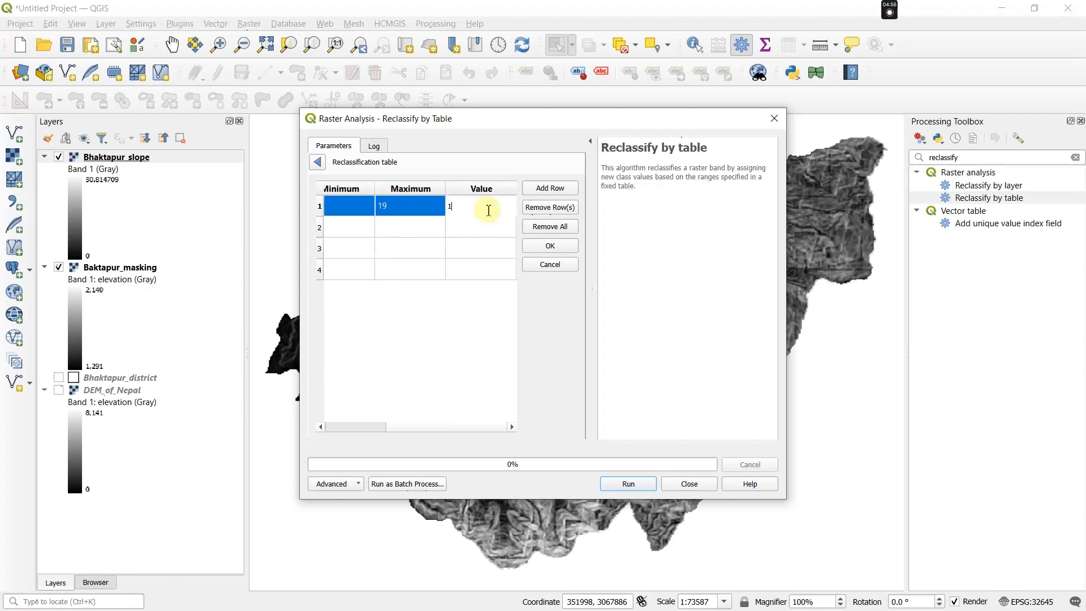
# Fill the second row of the reclassification table with minimum 19, maximum 30 and value 2
pyautogui.click(369, 228)
pyautogui.doubleClick(365, 225)
pyautogui.write('19')
pyautogui.click(420, 232)
pyautogui.doubleClick(419, 231)
pyautogui.write('30')
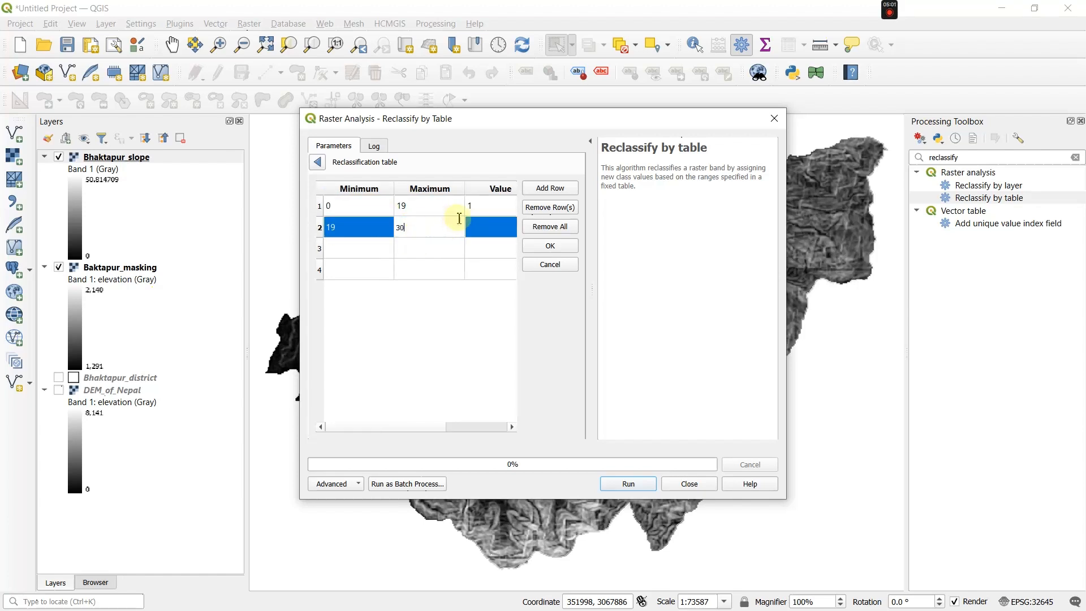
pyautogui.doubleClick(491, 229)
pyautogui.write('2')
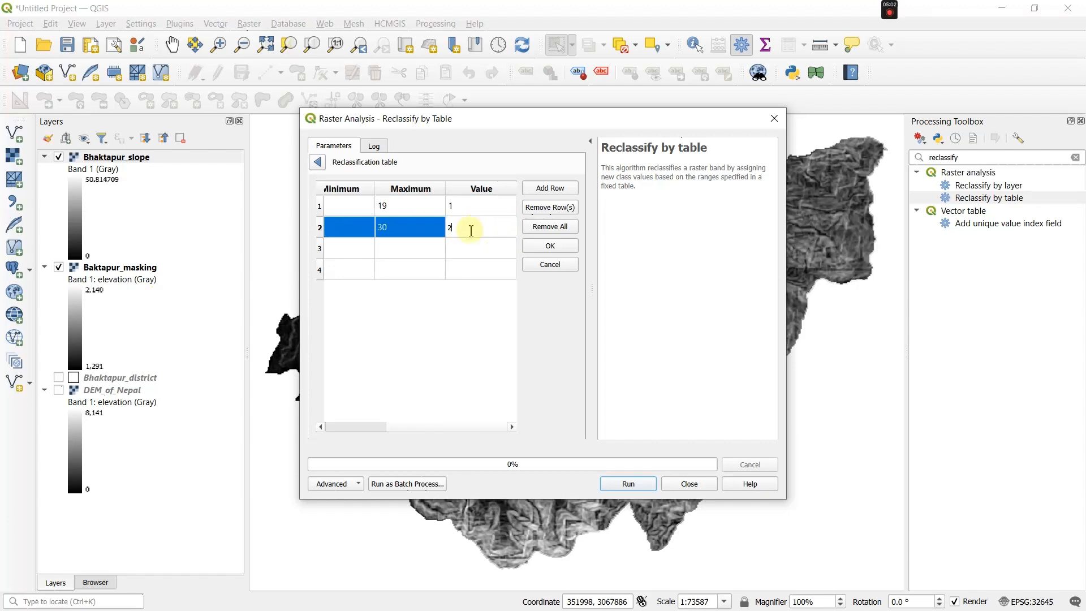
# Fill the third row of the reclassification table with minimum 30, maximum 45 and value 3
pyautogui.click(377, 252)
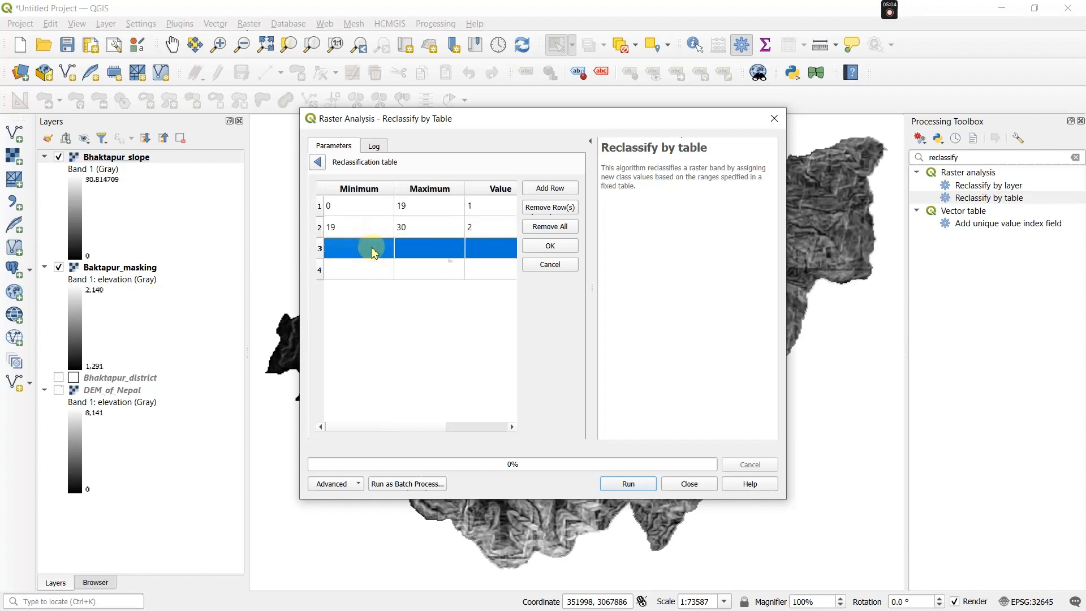
pyautogui.doubleClick(374, 252)
pyautogui.write('30')
pyautogui.click(408, 253)
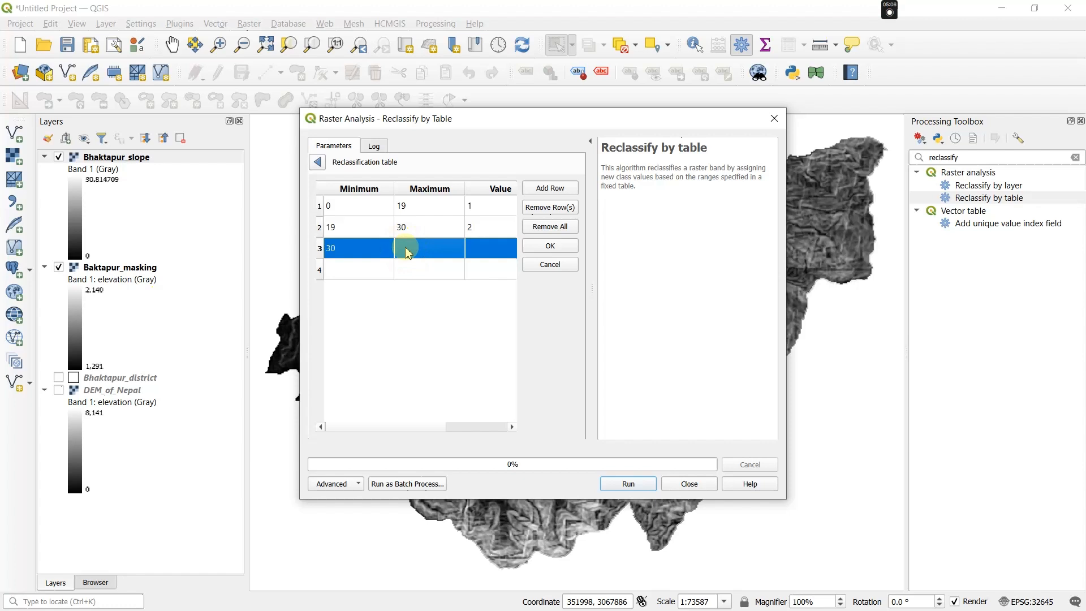
pyautogui.doubleClick(409, 253)
pyautogui.write('45')
pyautogui.click(474, 253)
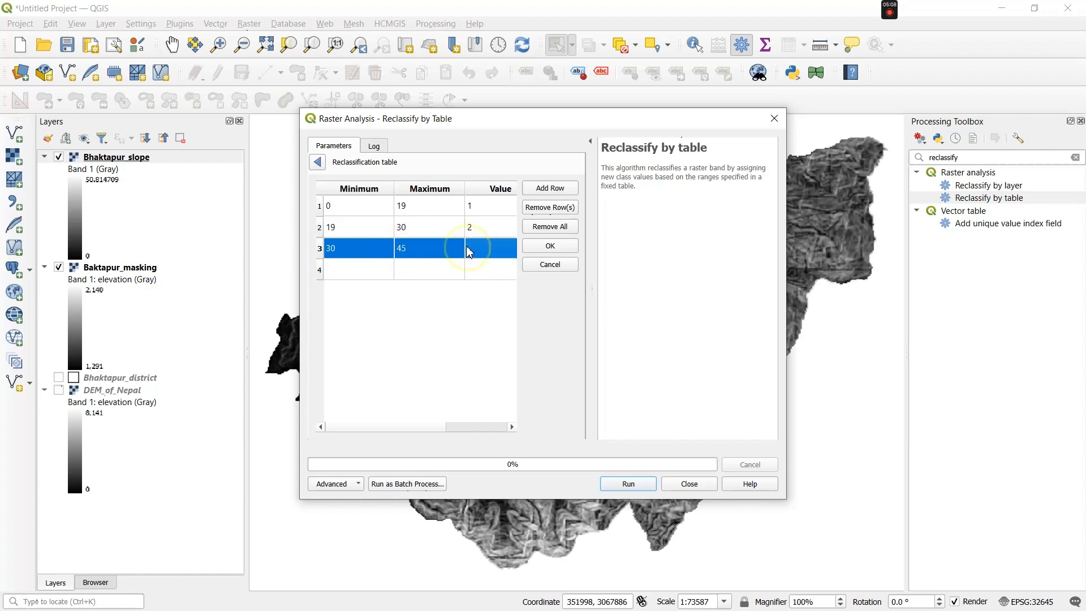
pyautogui.doubleClick(474, 253)
pyautogui.write('3')
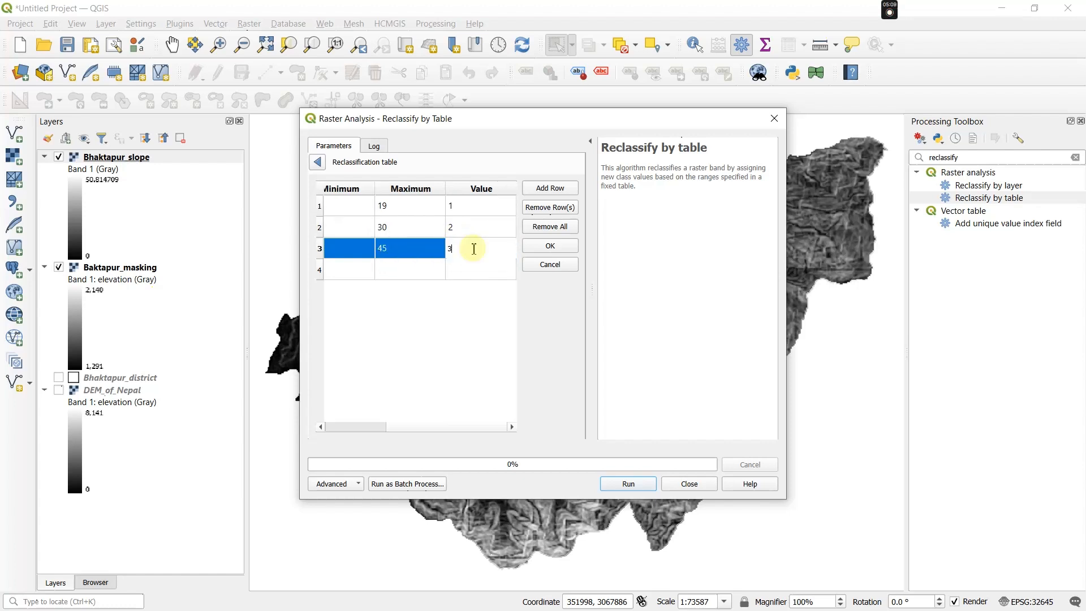
# Fill the fourth row with minimum 45, maximum 90 and value 4, and accept the reclassification table
pyautogui.click(365, 267)
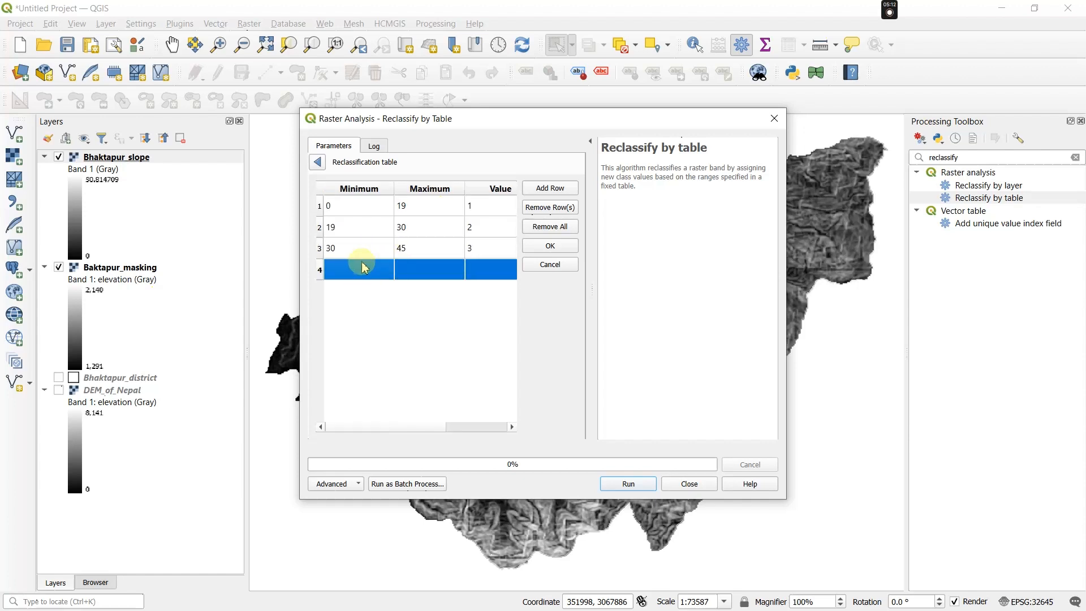
pyautogui.write('45')
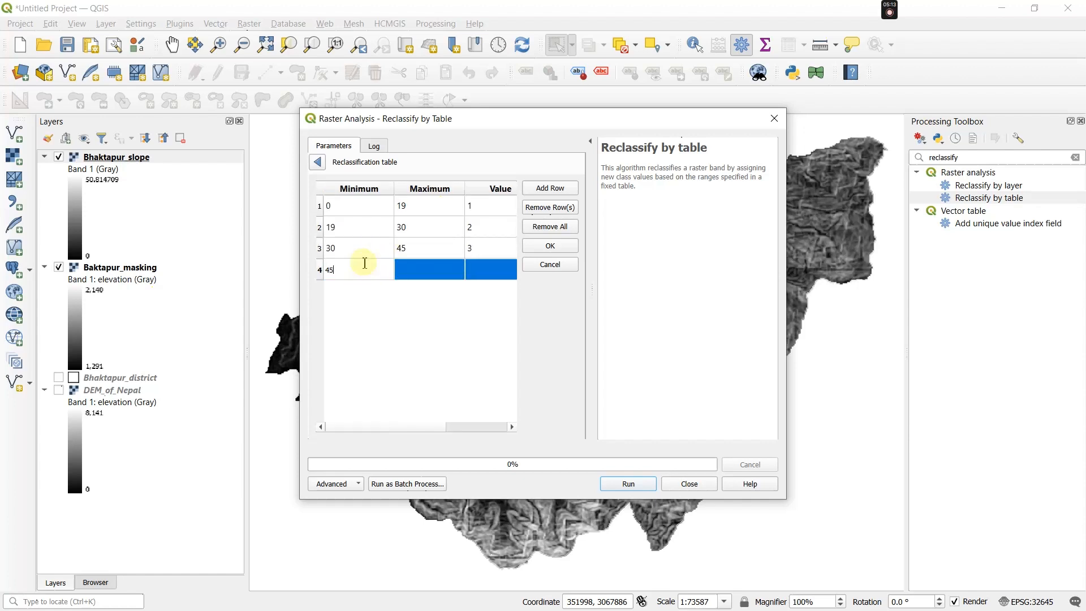
pyautogui.click(444, 277)
pyautogui.write('90')
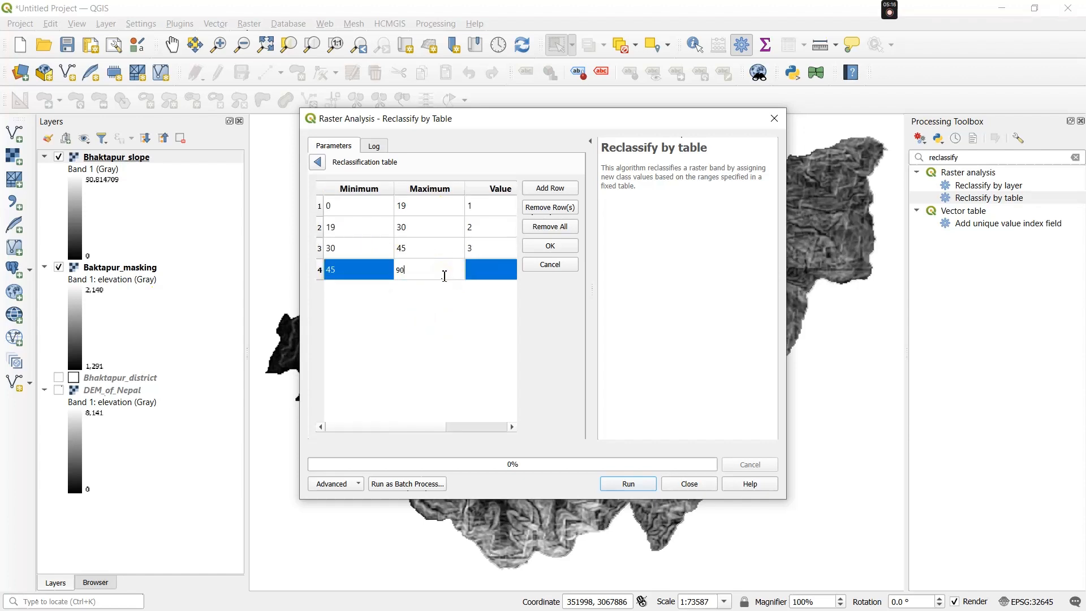
pyautogui.click(485, 275)
pyautogui.write('4')
pyautogui.click(566, 247)
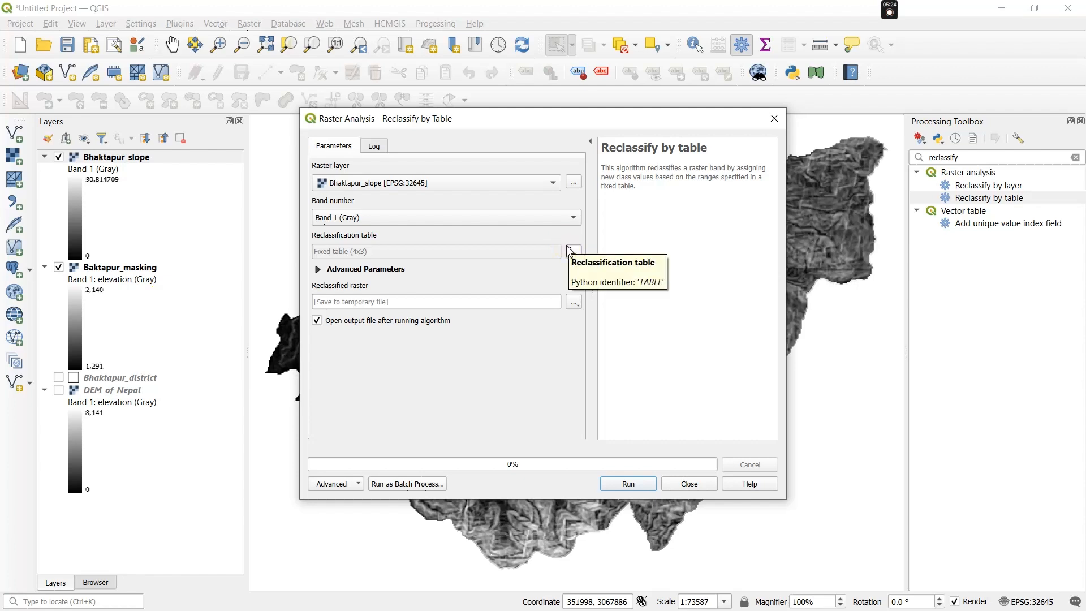
# Run the reclassification with its output saved as bhaktapur_reclassify.tif in the 01Raster folder, and close the algorithm
pyautogui.click(573, 301)
pyautogui.click(593, 337)
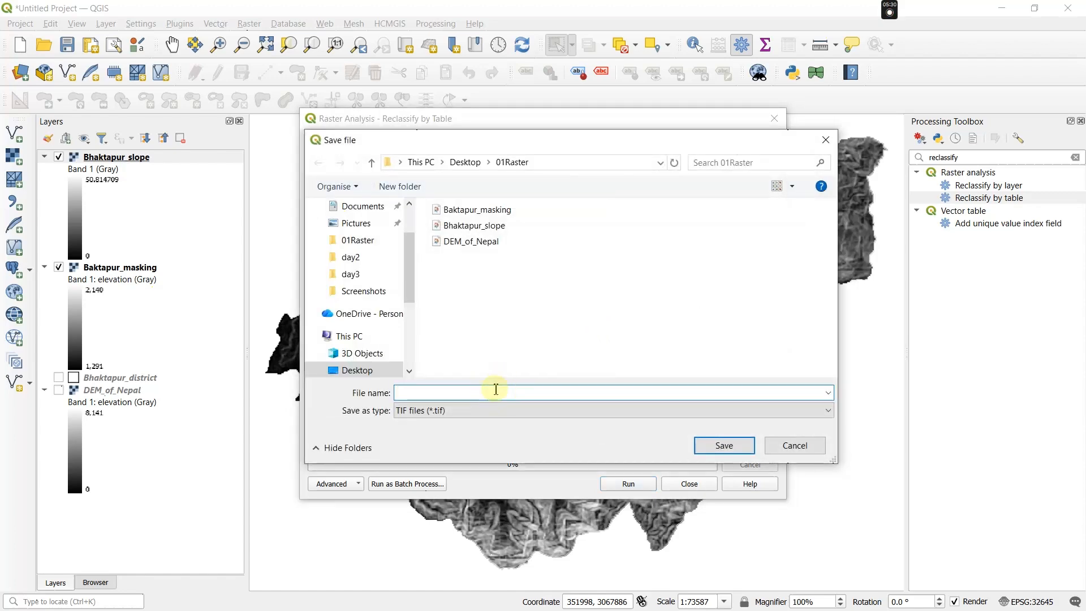
pyautogui.write('bhaktapur_')
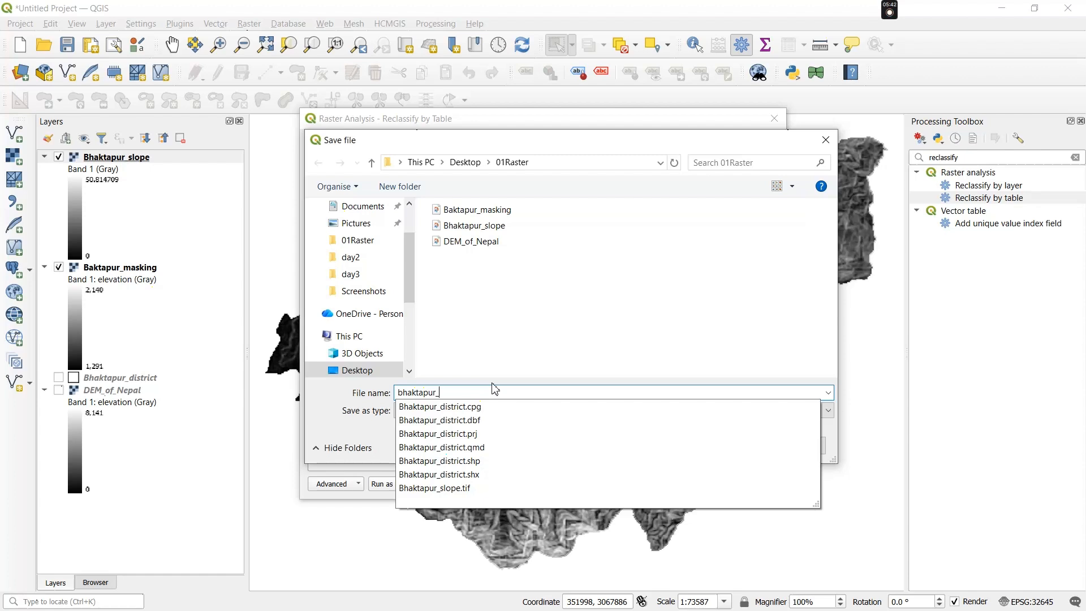
pyautogui.write('r')
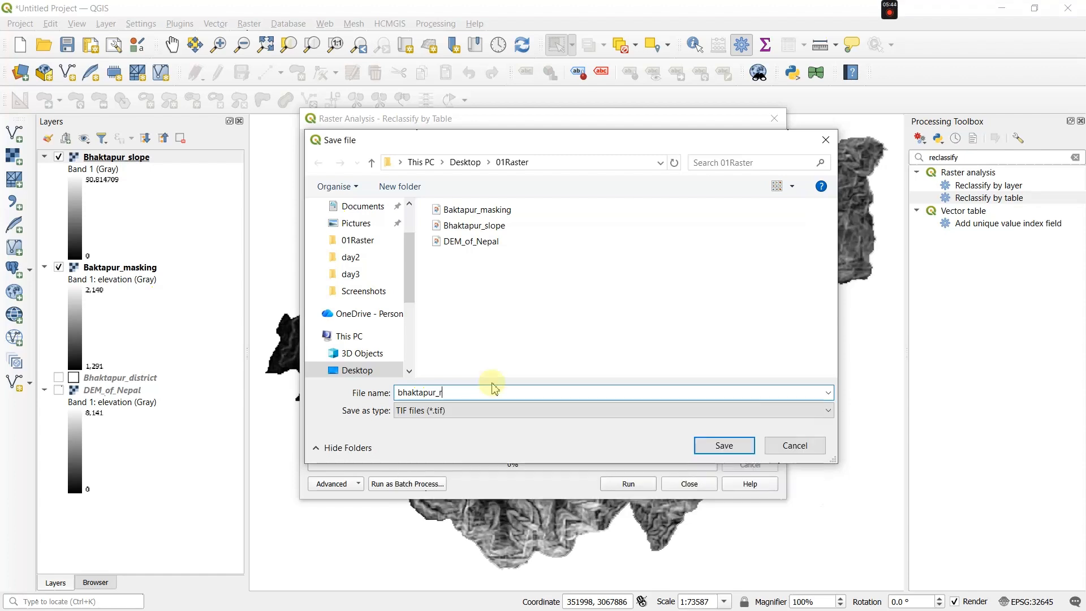
pyautogui.write('eclassify')
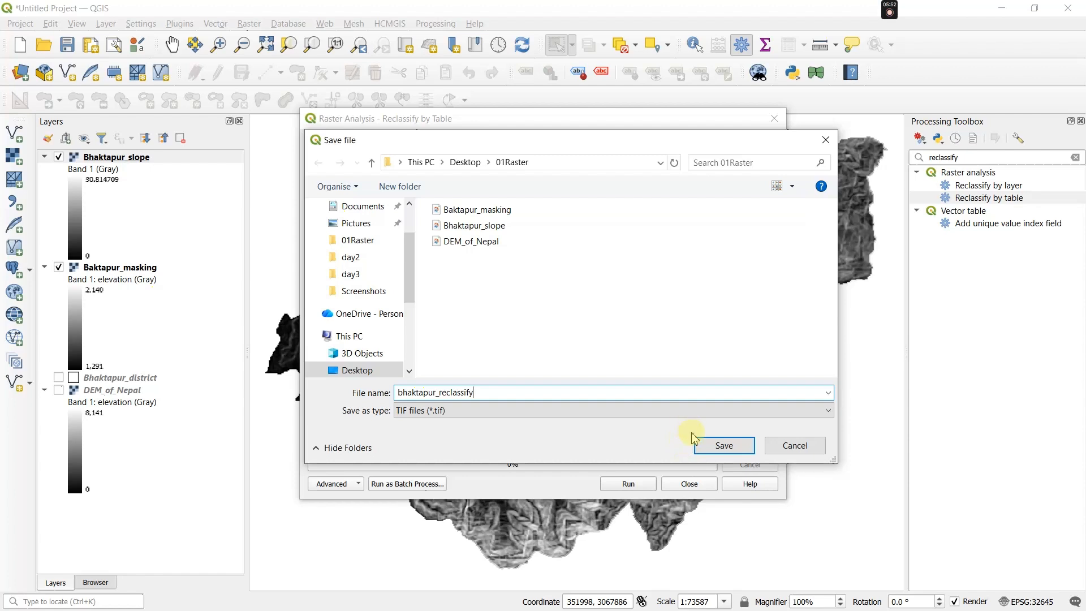
pyautogui.click(720, 445)
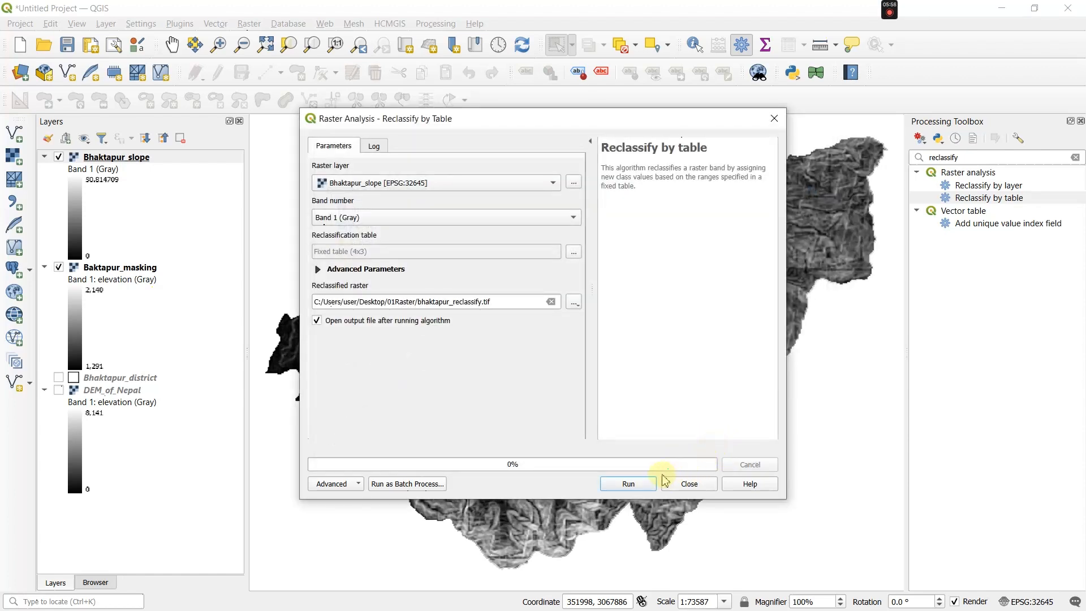
pyautogui.click(645, 486)
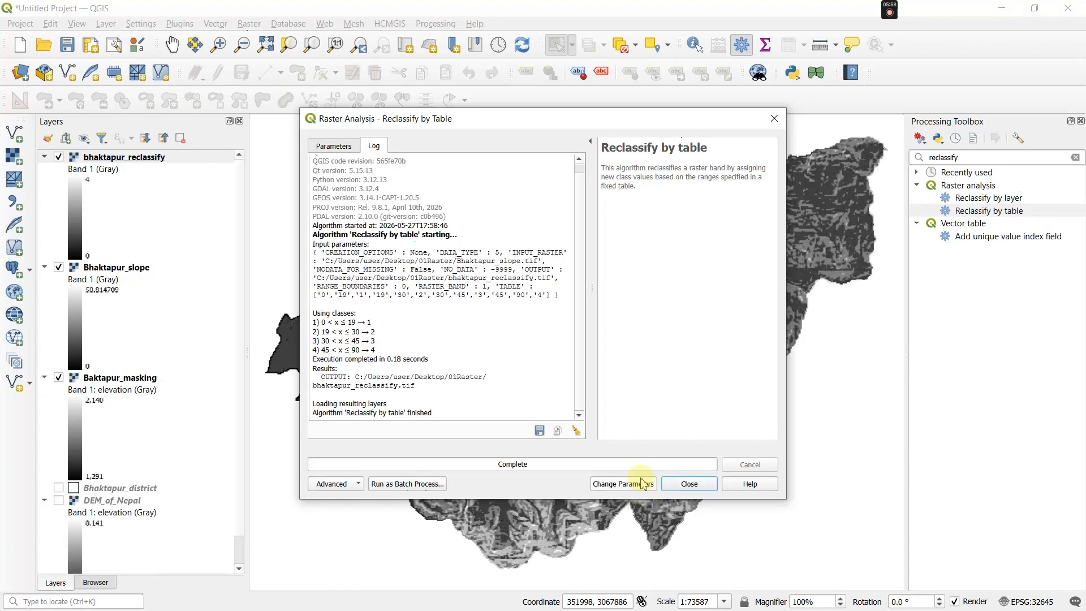
pyautogui.click(678, 487)
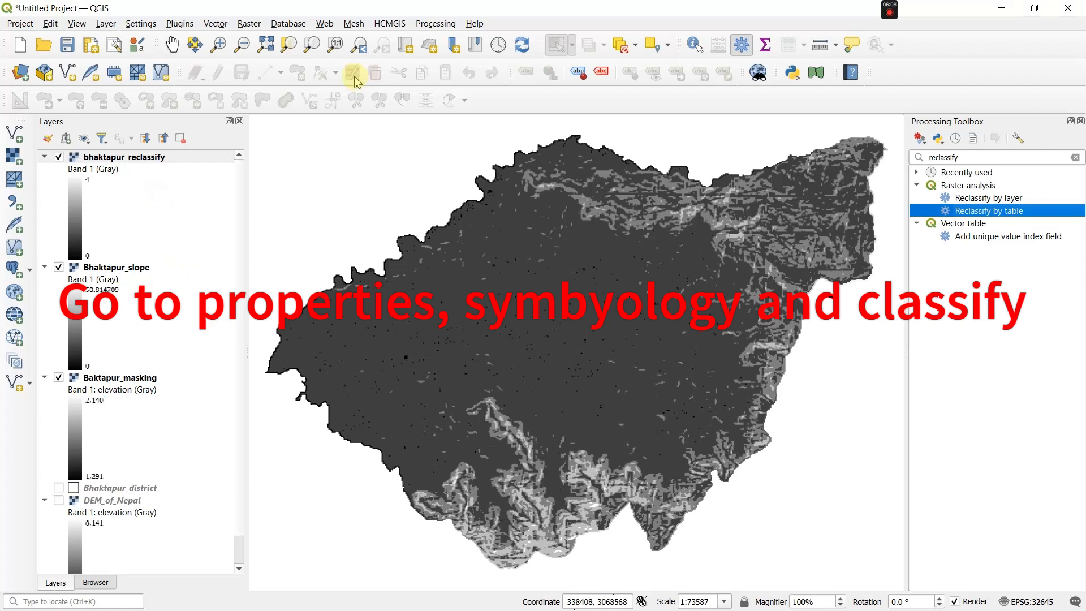
# Set the bhaktapur_reclassify layer's symbology to Paletted/Unique values with the Spectral color ramp and classify it
pyautogui.rightClick(149, 159)
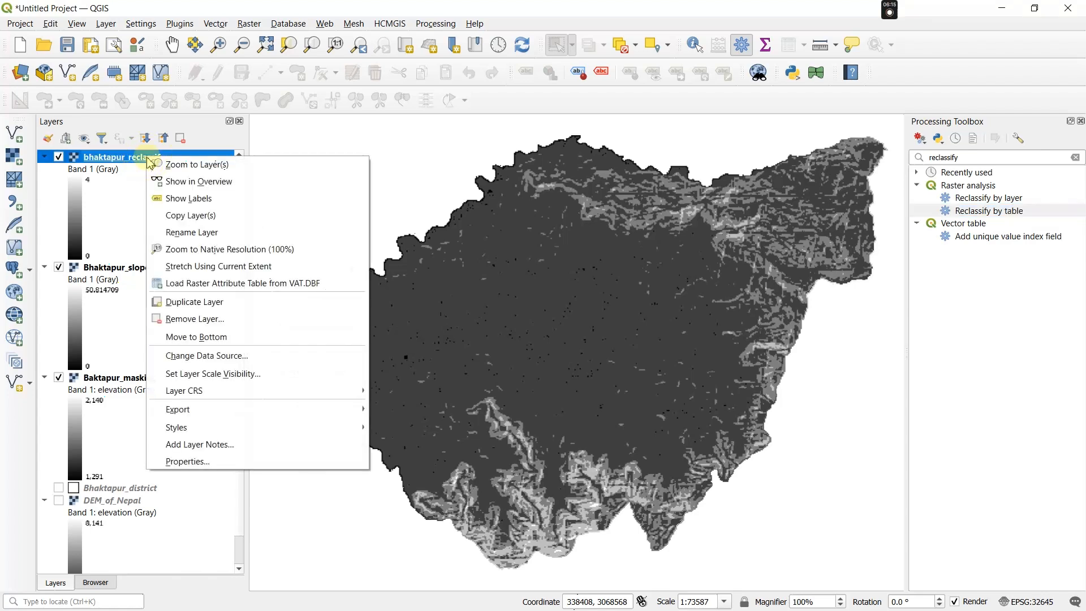
pyautogui.click(208, 461)
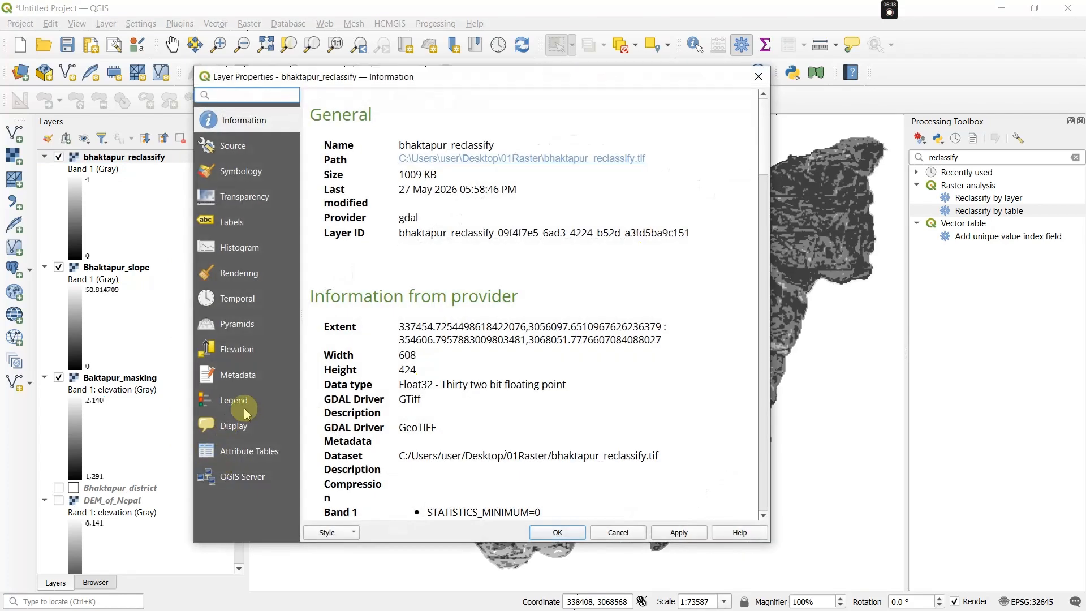
pyautogui.click(253, 180)
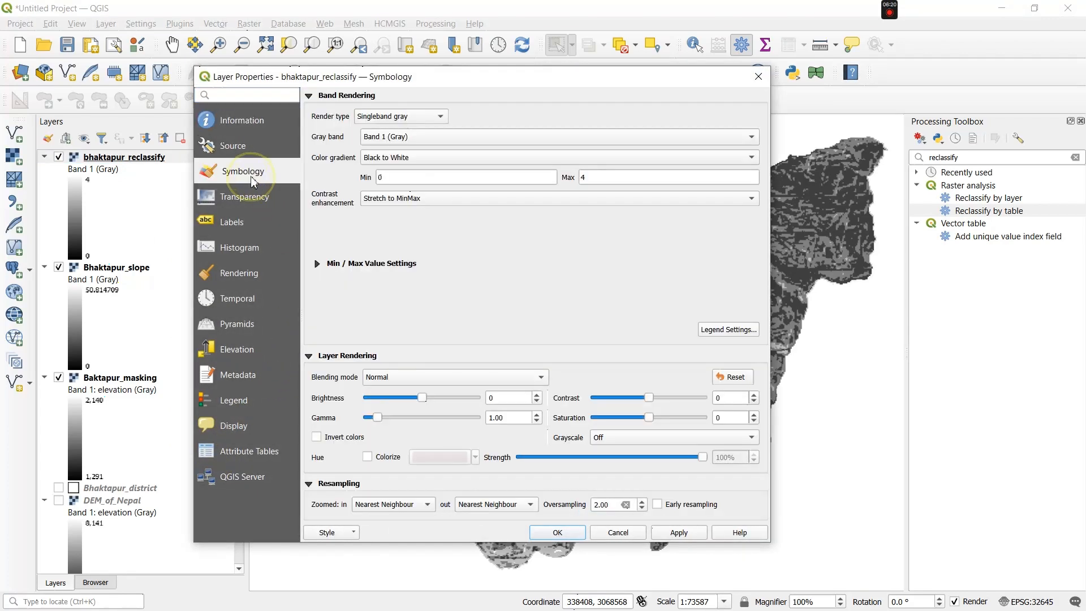
pyautogui.click(371, 116)
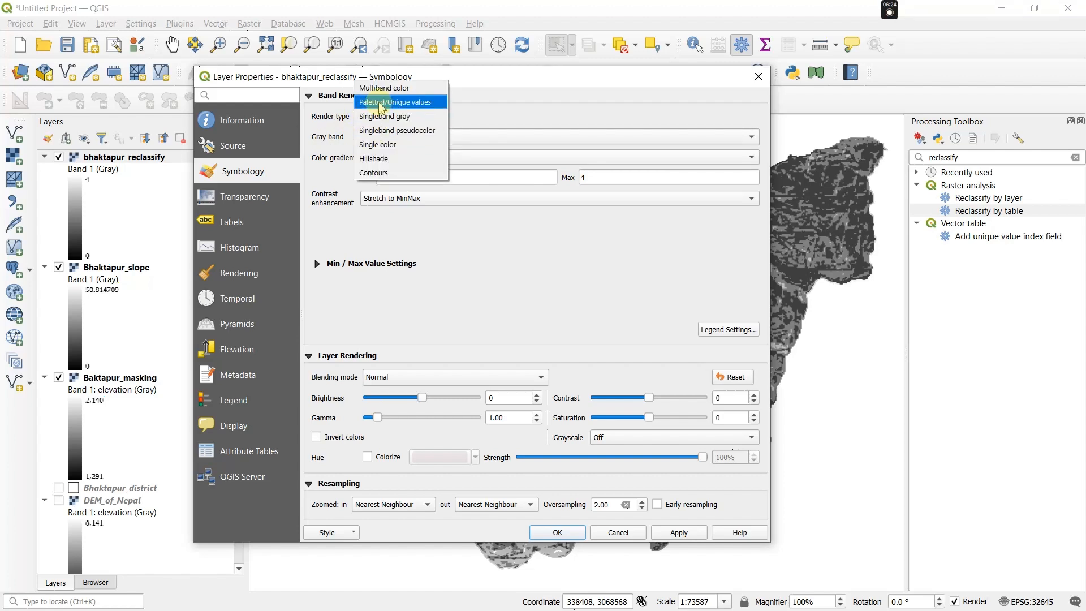
pyautogui.click(383, 104)
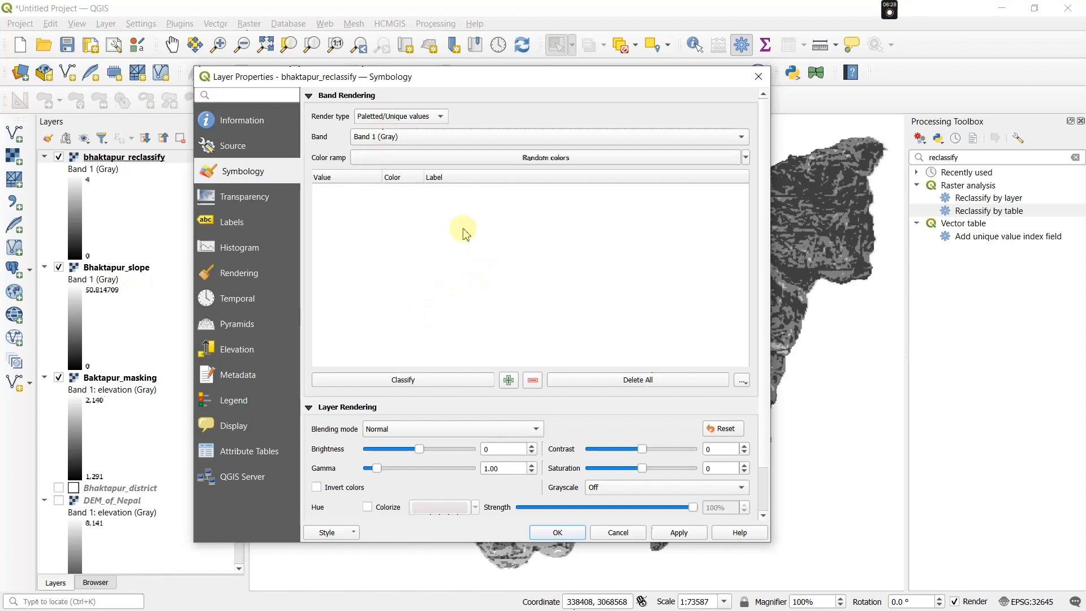
pyautogui.click(471, 163)
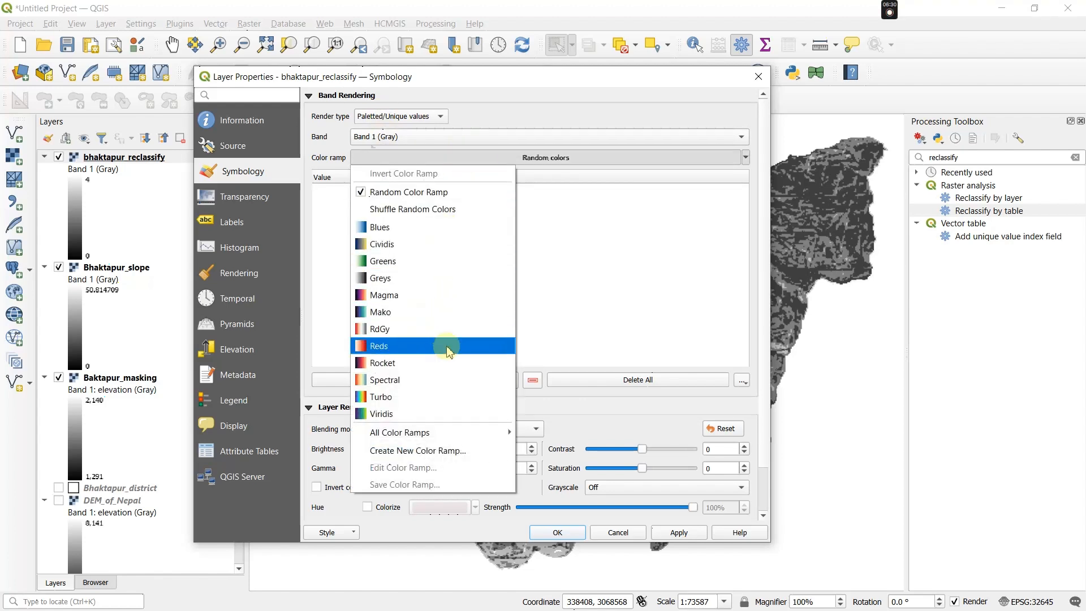
pyautogui.click(449, 380)
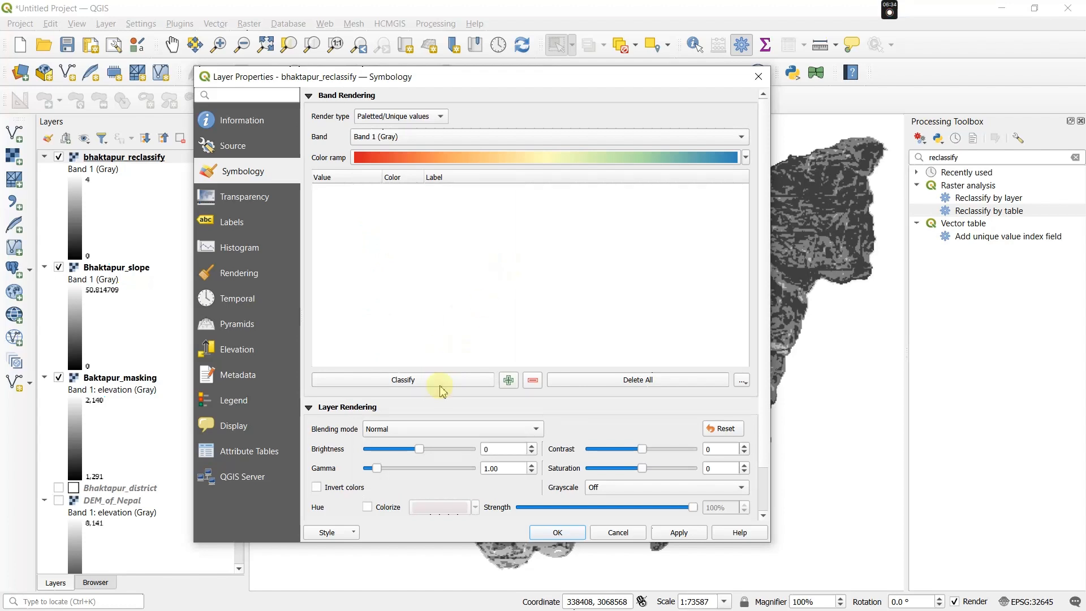
pyautogui.click(459, 383)
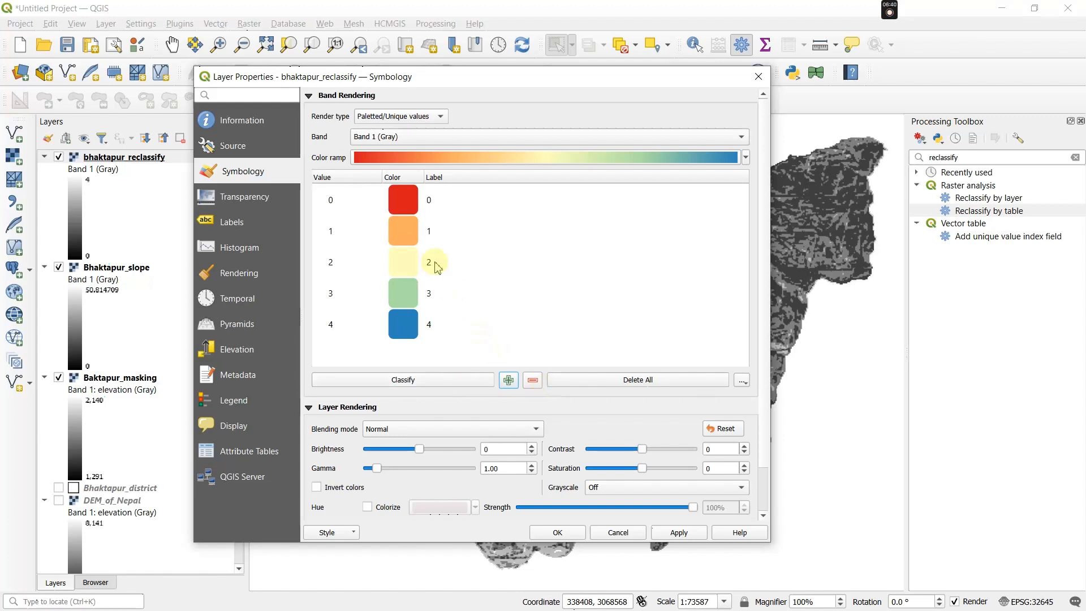
# Remove the class with value 0 from the bhaktapur_reclassify symbology and apply the styling
pyautogui.click(405, 200)
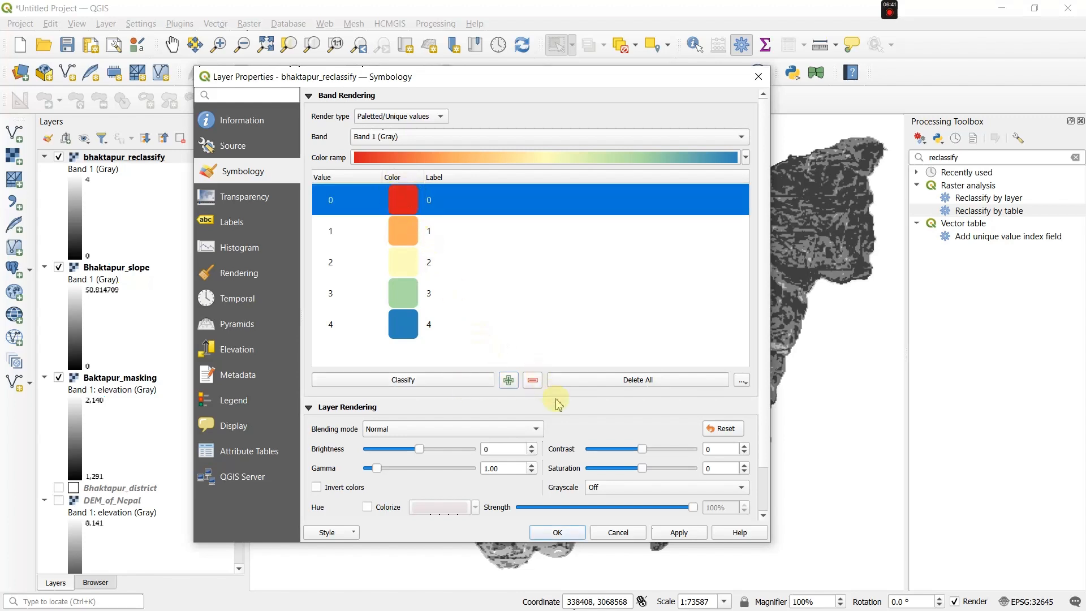
pyautogui.click(532, 382)
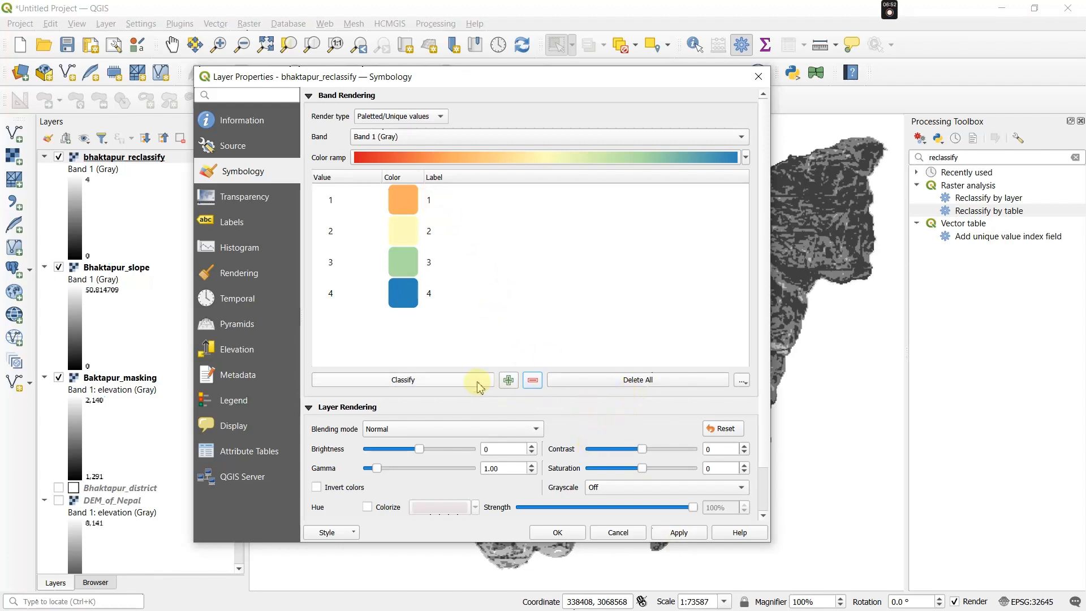
pyautogui.click(671, 534)
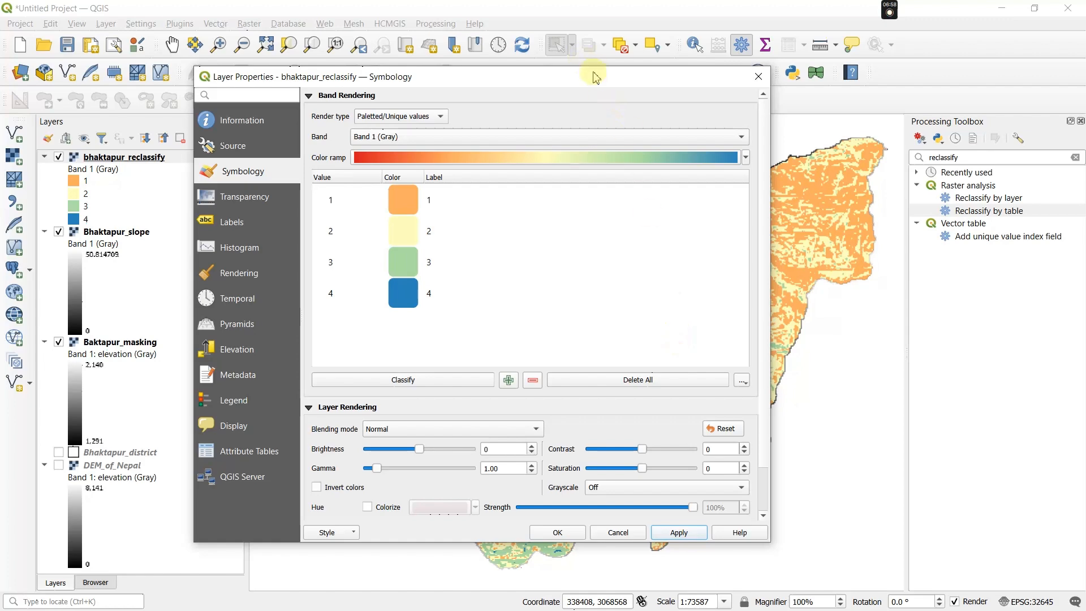
# Recolor class 1 of the bhaktapur_reclassify layer to bright green #85fd23
pyautogui.moveTo(601, 82); pyautogui.dragTo(947, 92)
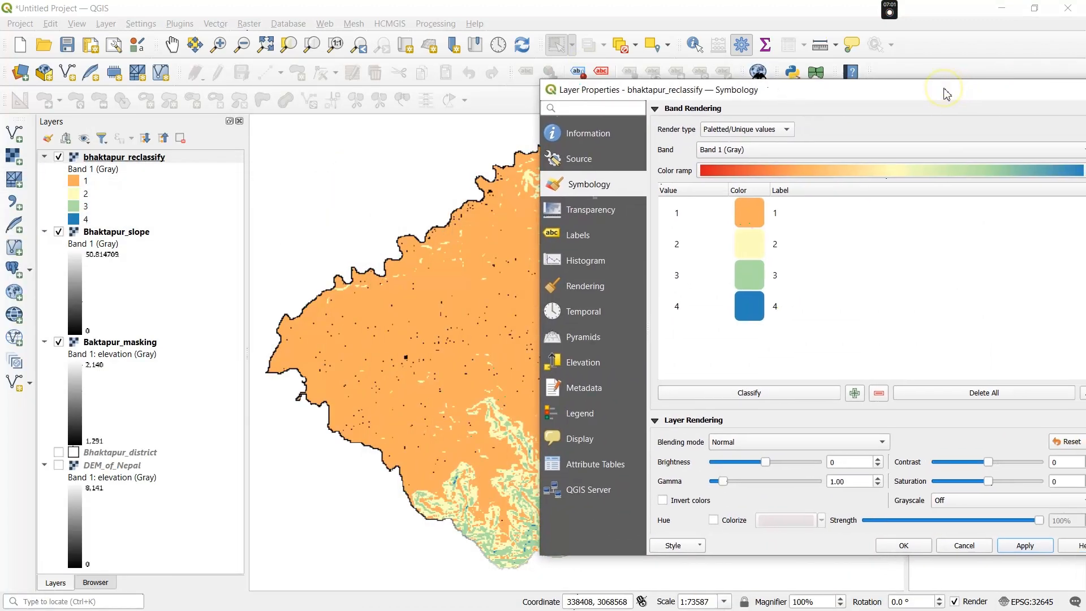
pyautogui.click(759, 225)
pyautogui.doubleClick(759, 225)
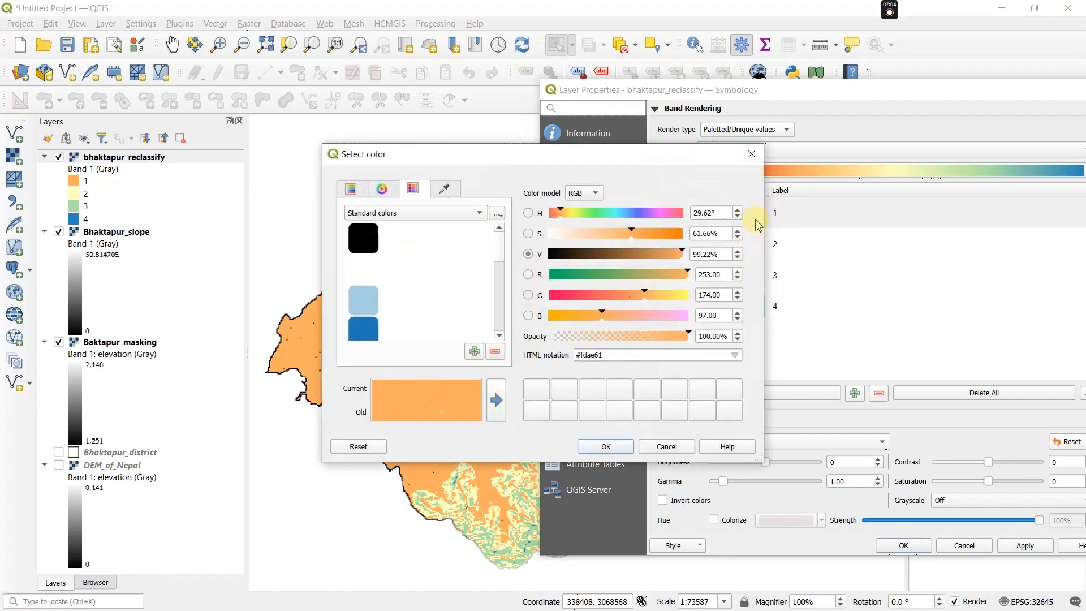
pyautogui.click(584, 212)
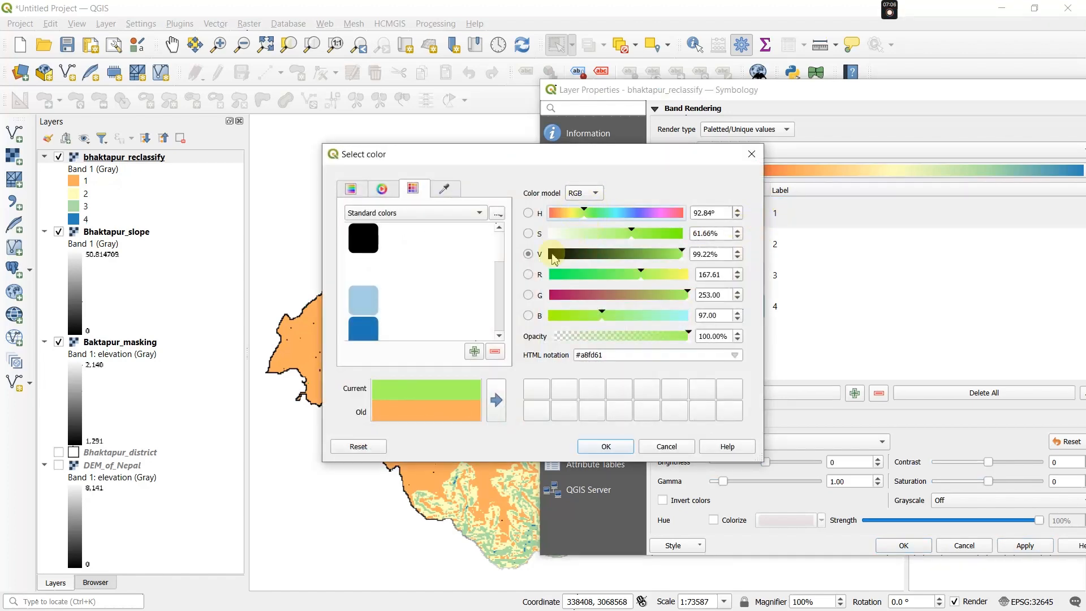
pyautogui.click(664, 234)
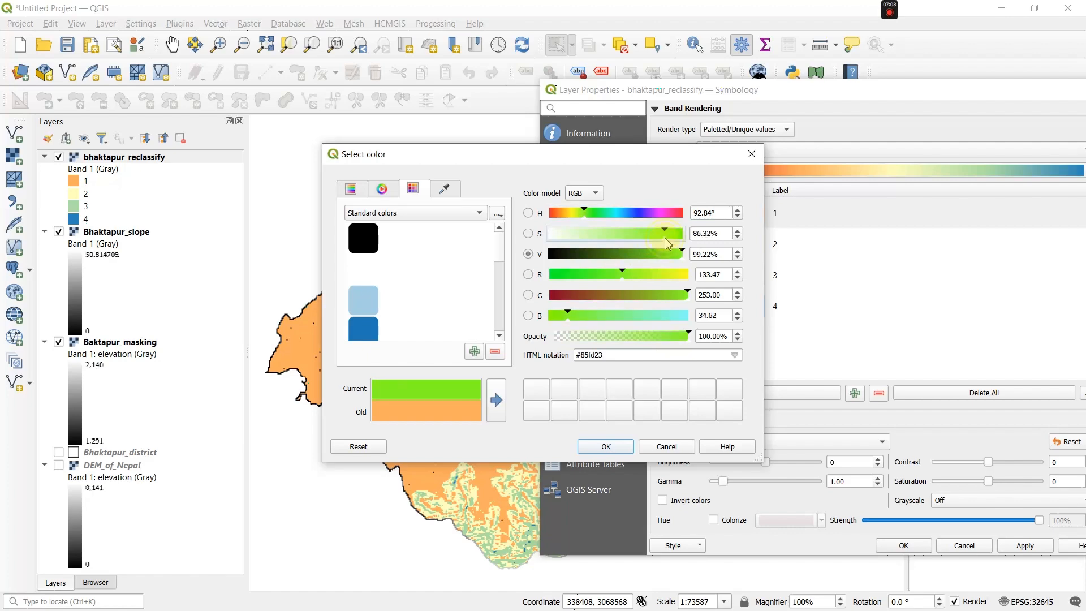
pyautogui.click(606, 447)
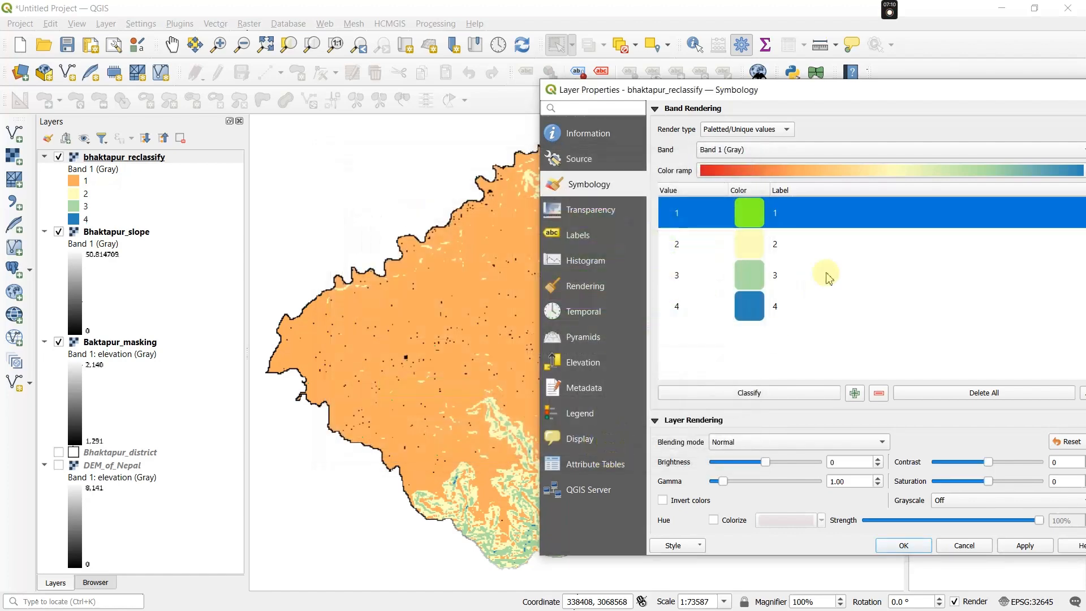
# Recolor class 2 of the bhaktapur_reclassify layer to turquoise #30ffbf
pyautogui.click(759, 249)
pyautogui.doubleClick(759, 249)
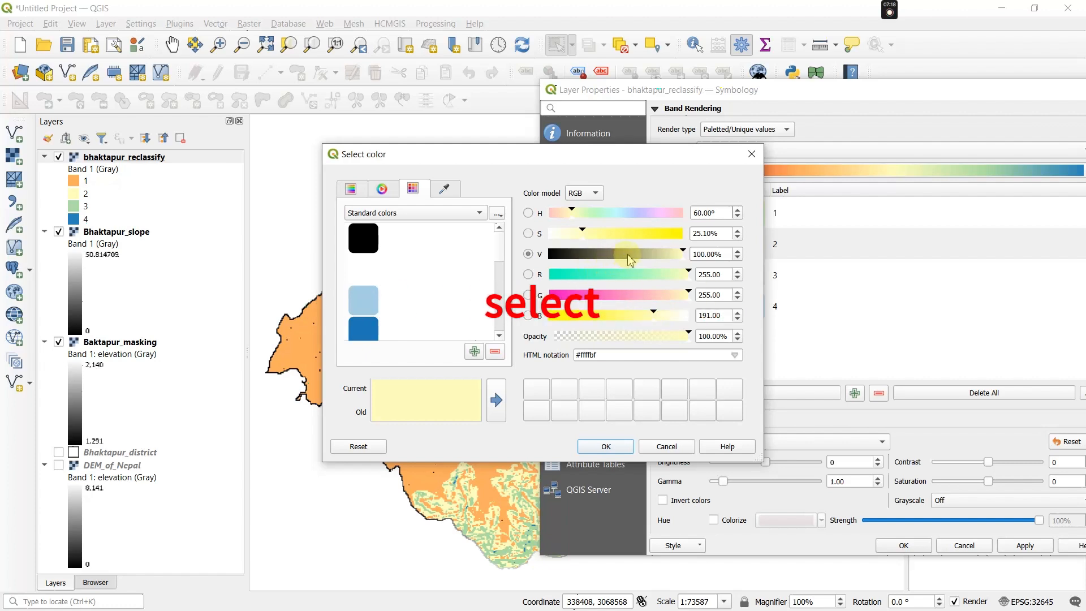
pyautogui.click(619, 274)
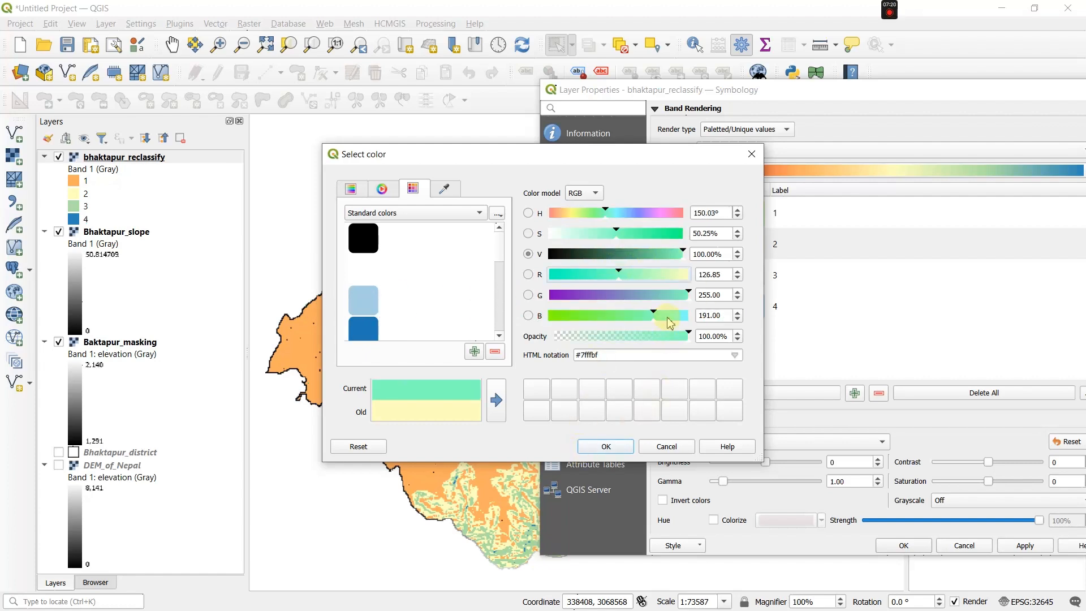
pyautogui.click(577, 275)
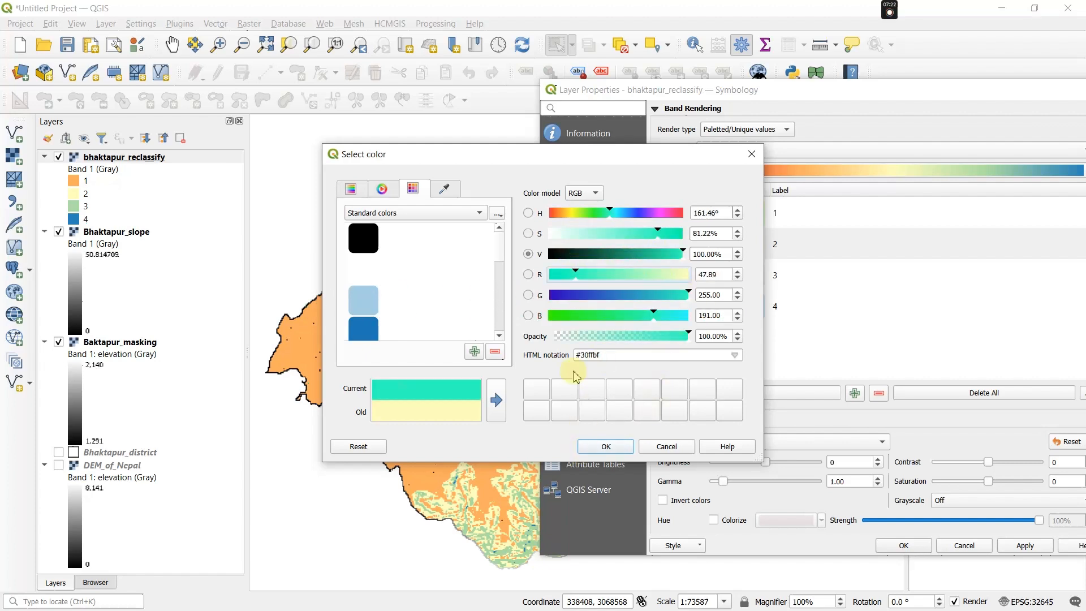
pyautogui.click(594, 446)
# Recolor class 3 of the bhaktapur_reclassify layer to purple #ab1fa4
pyautogui.doubleClick(752, 277)
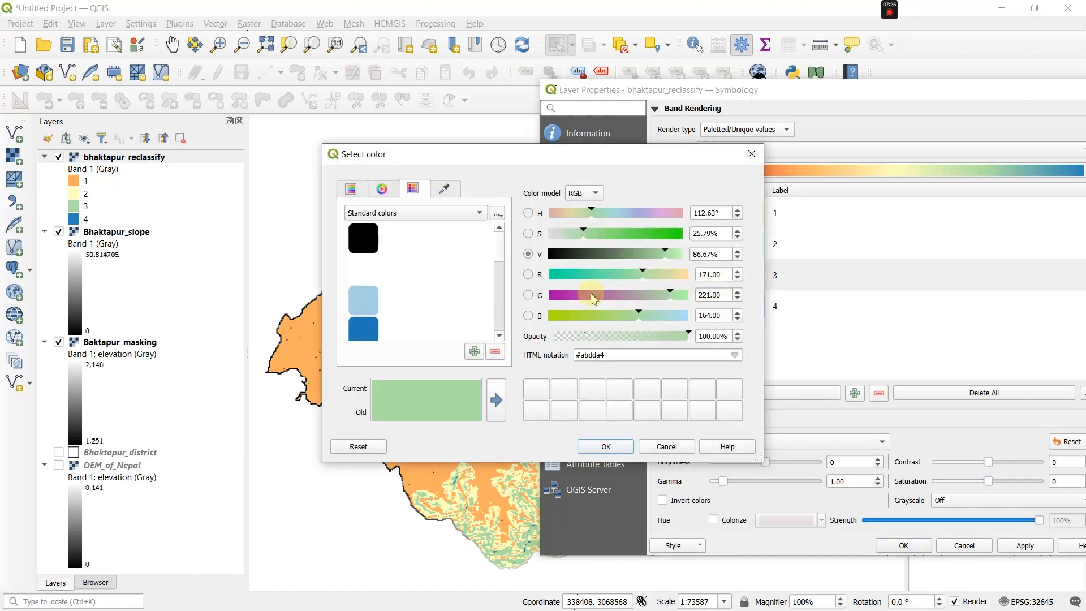
pyautogui.click(567, 295)
pyautogui.click(588, 447)
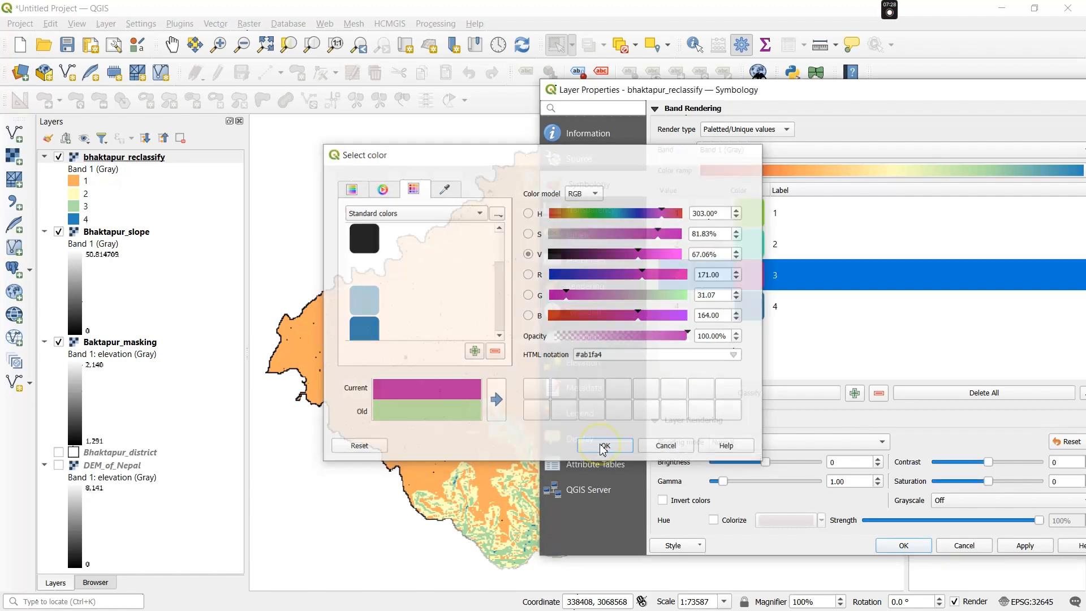
# Recolor class 4 to orange #db542b, then apply the class colors and close the layer properties
pyautogui.doubleClick(755, 311)
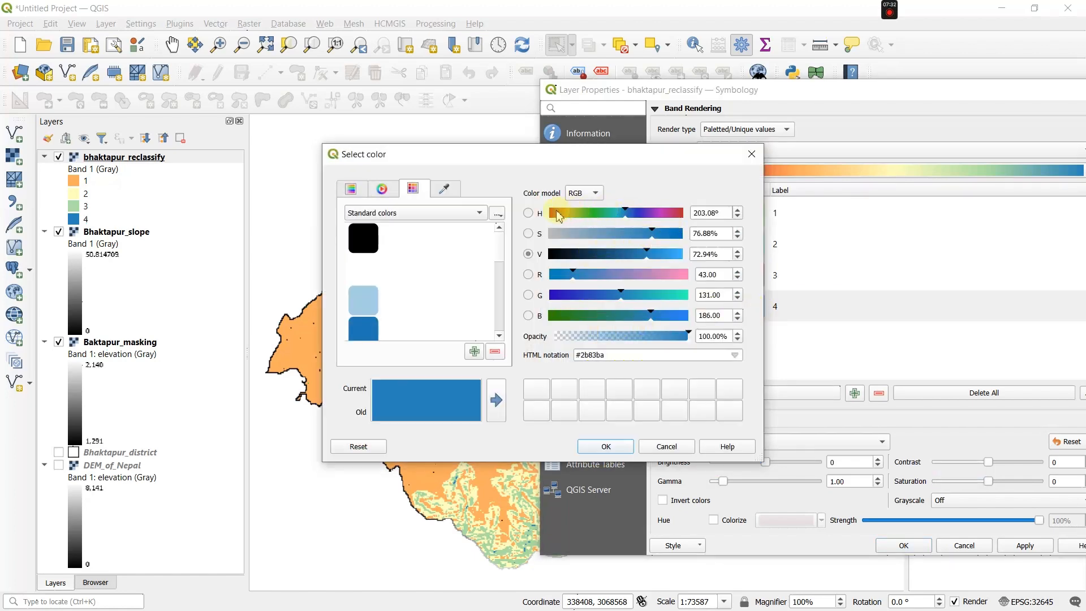
pyautogui.click(554, 213)
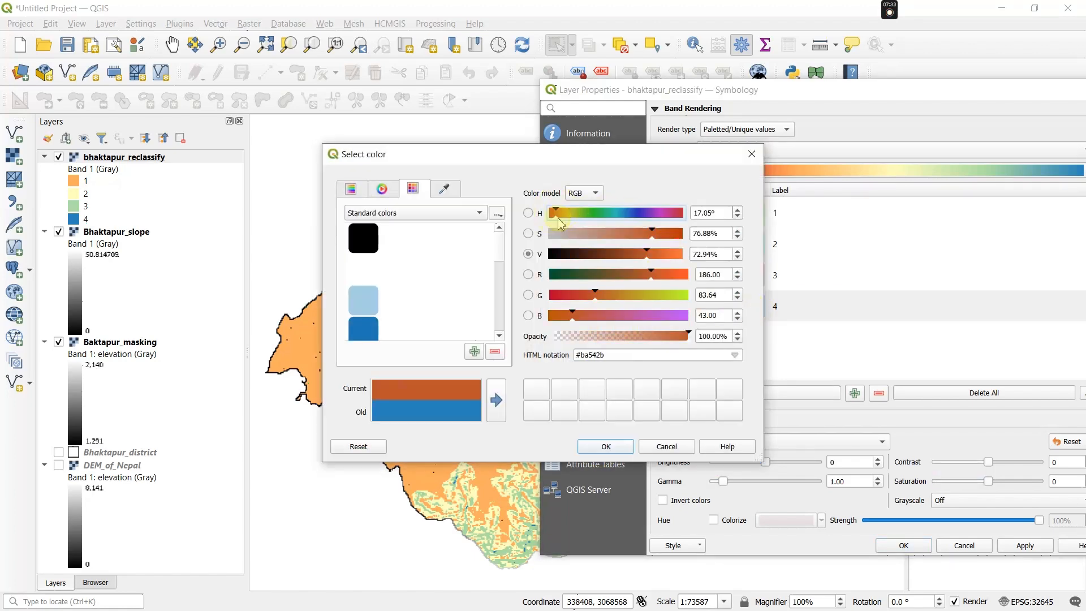
pyautogui.click(665, 254)
pyautogui.click(596, 454)
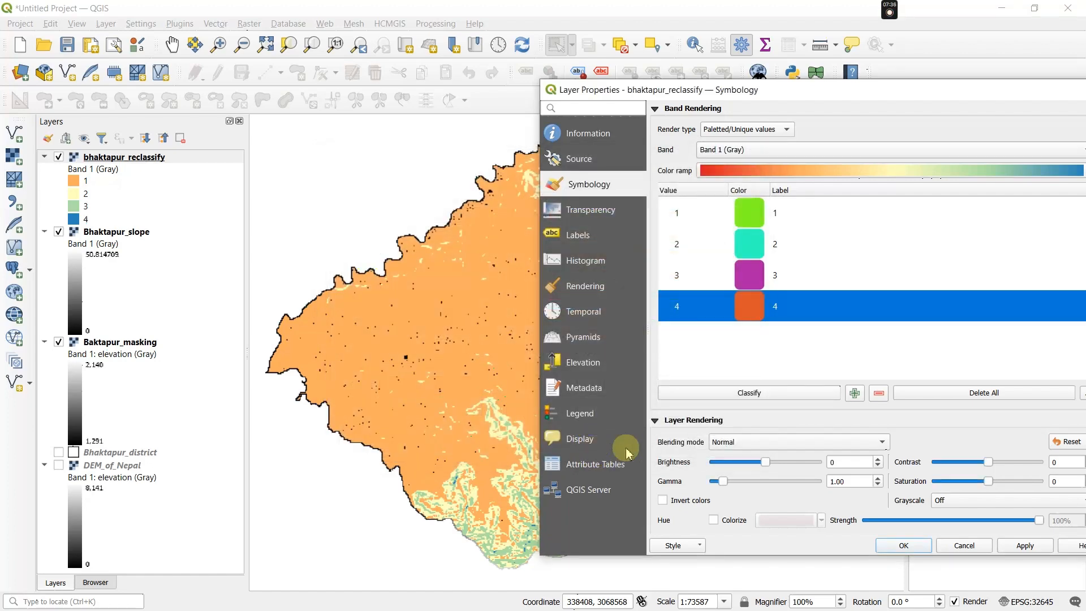
pyautogui.click(1044, 549)
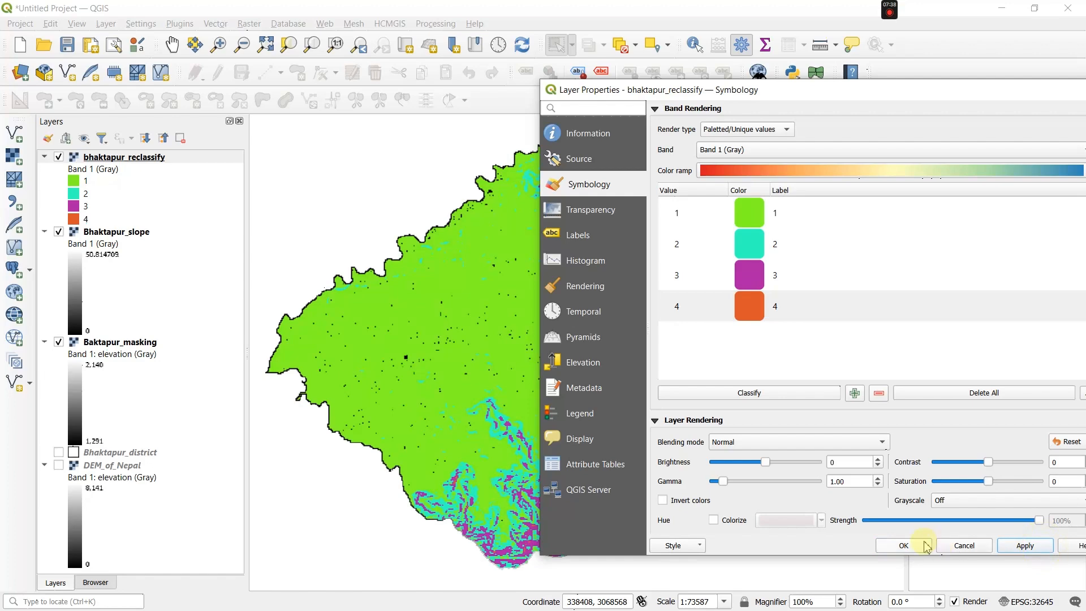
pyautogui.click(905, 546)
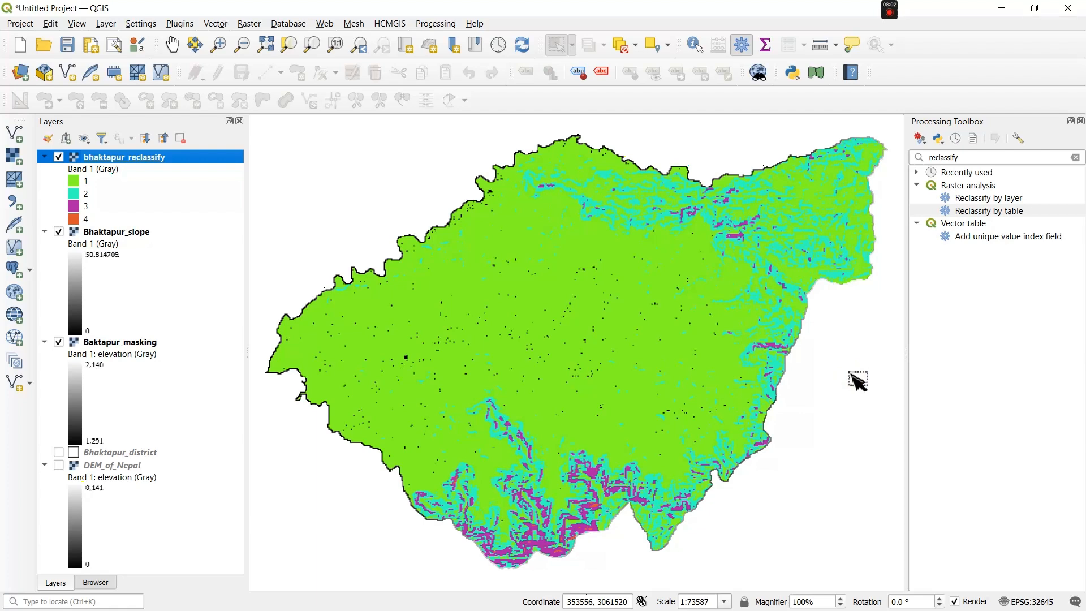
# Reopen the bhaktapur_reclassify symbology, recolor class 3 to the standard red #e31a1c and apply the change
pyautogui.click(79, 198)
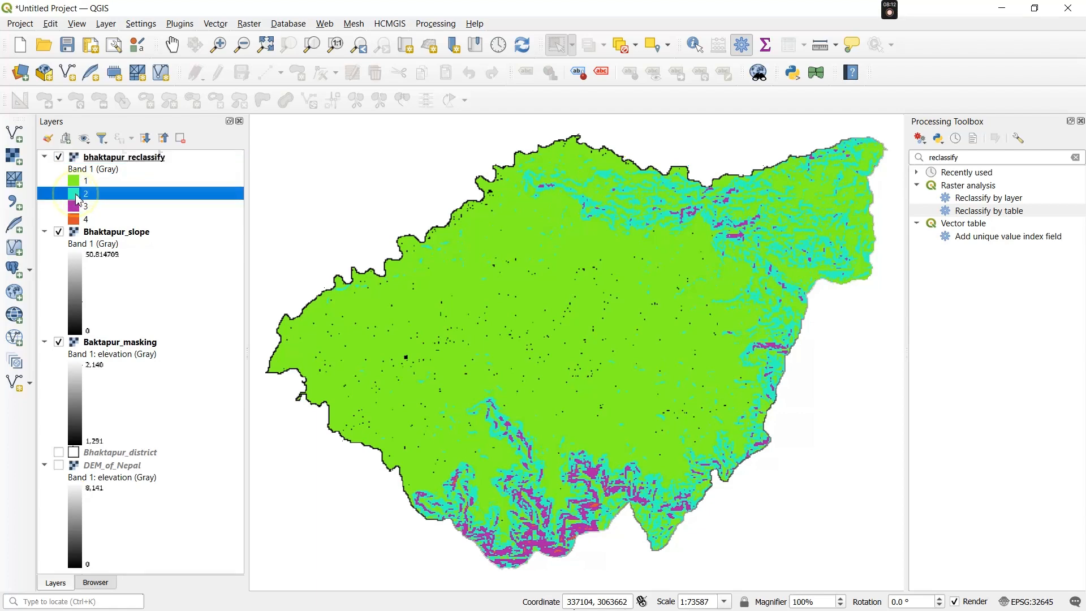
pyautogui.doubleClick(79, 198)
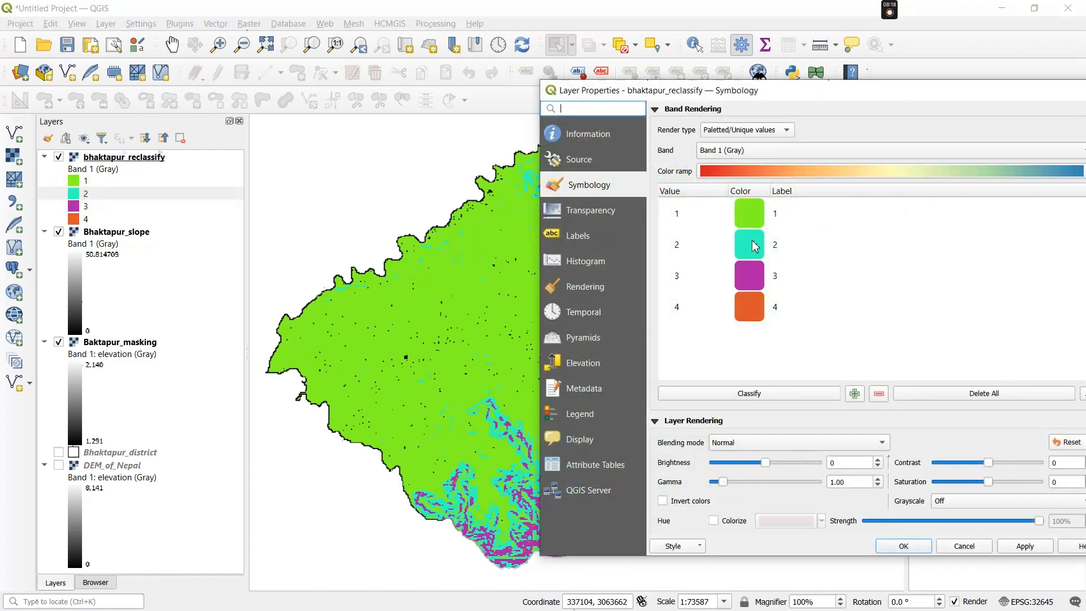
pyautogui.click(747, 277)
pyautogui.doubleClick(747, 278)
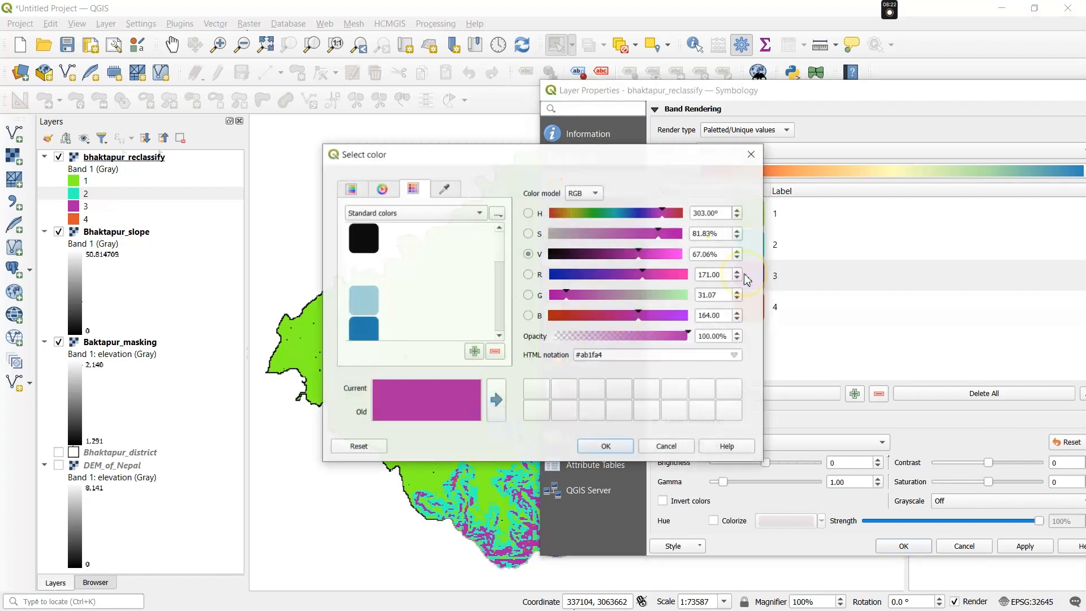
pyautogui.scroll(3, 402, 303)
pyautogui.click(357, 237)
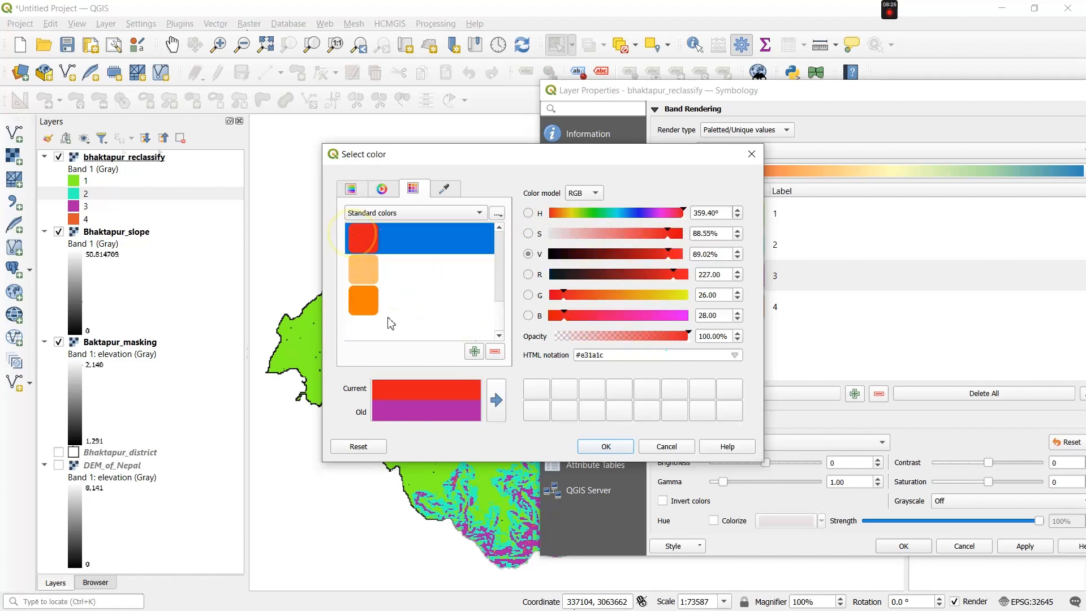
pyautogui.click(604, 447)
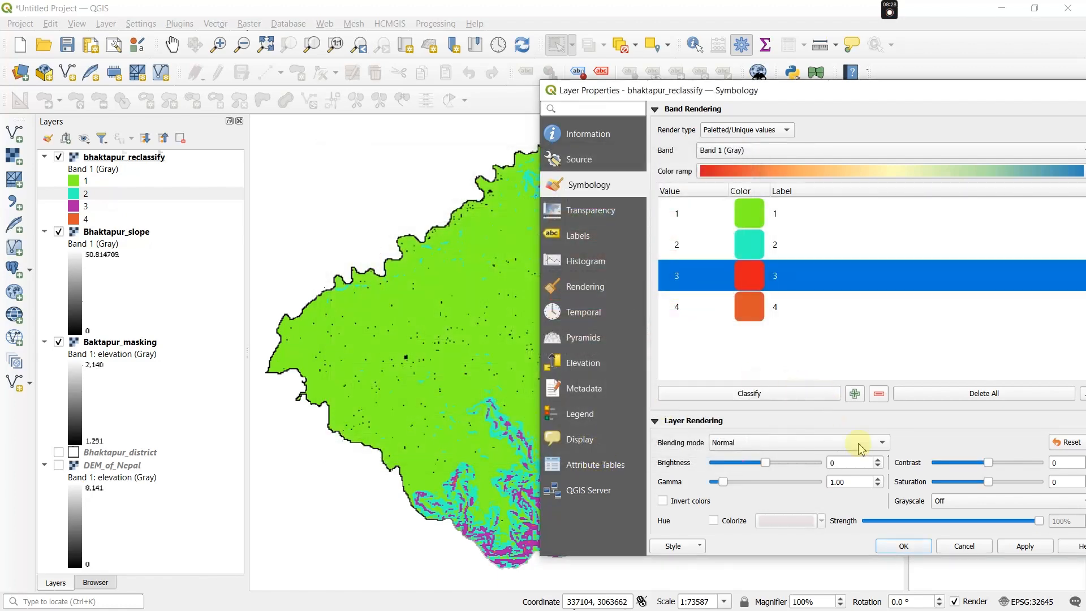
pyautogui.click(1024, 546)
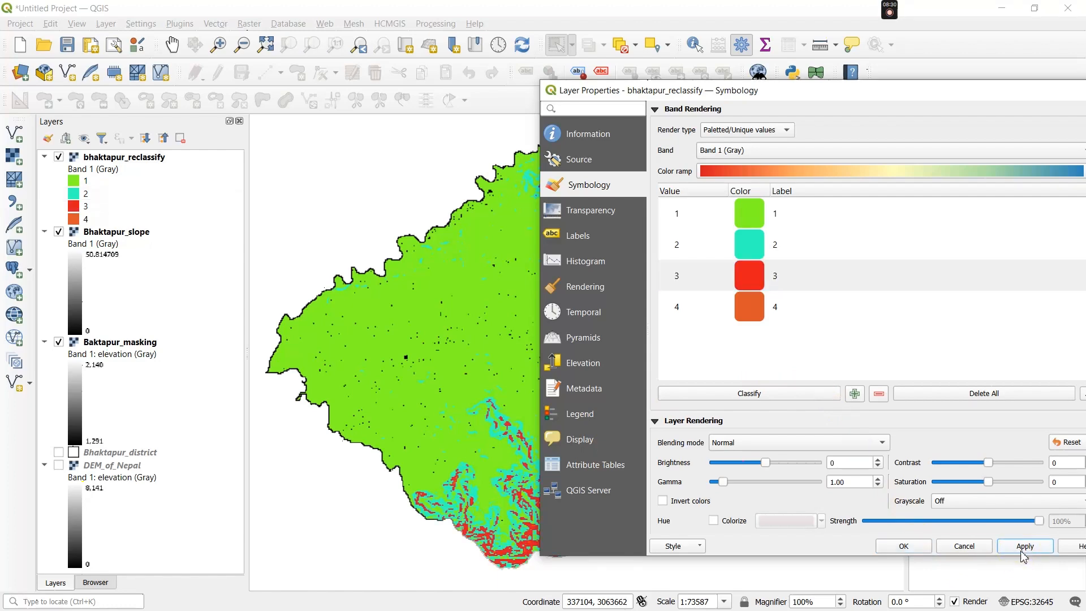
# Recolor class 4 to the dark blue from the standard colors, apply it and close the layer properties
pyautogui.doubleClick(749, 311)
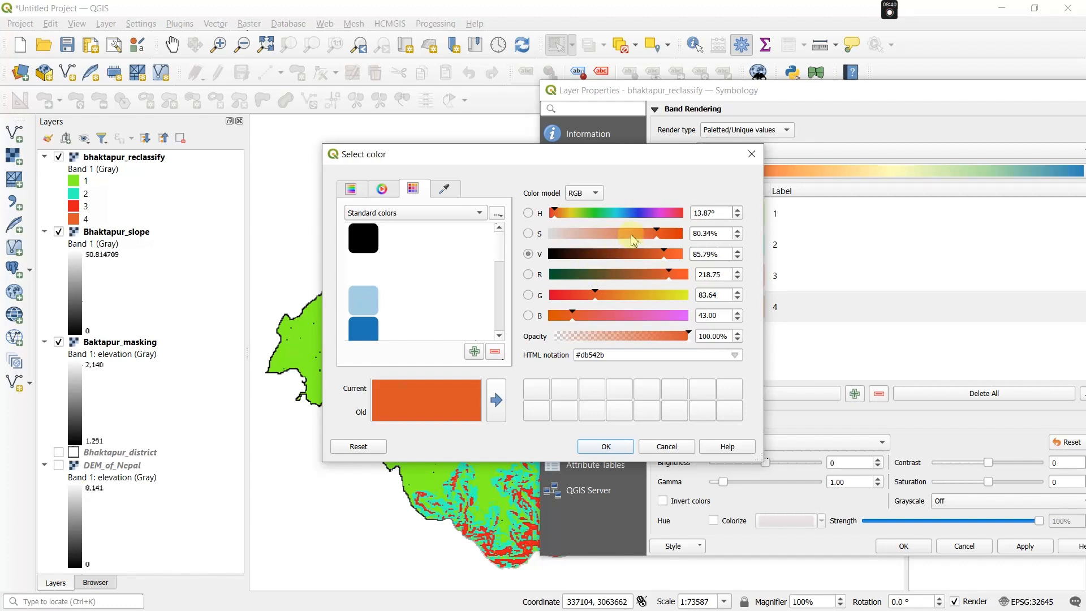
pyautogui.scroll(3, 407, 288)
pyautogui.scroll(-3, 407, 291)
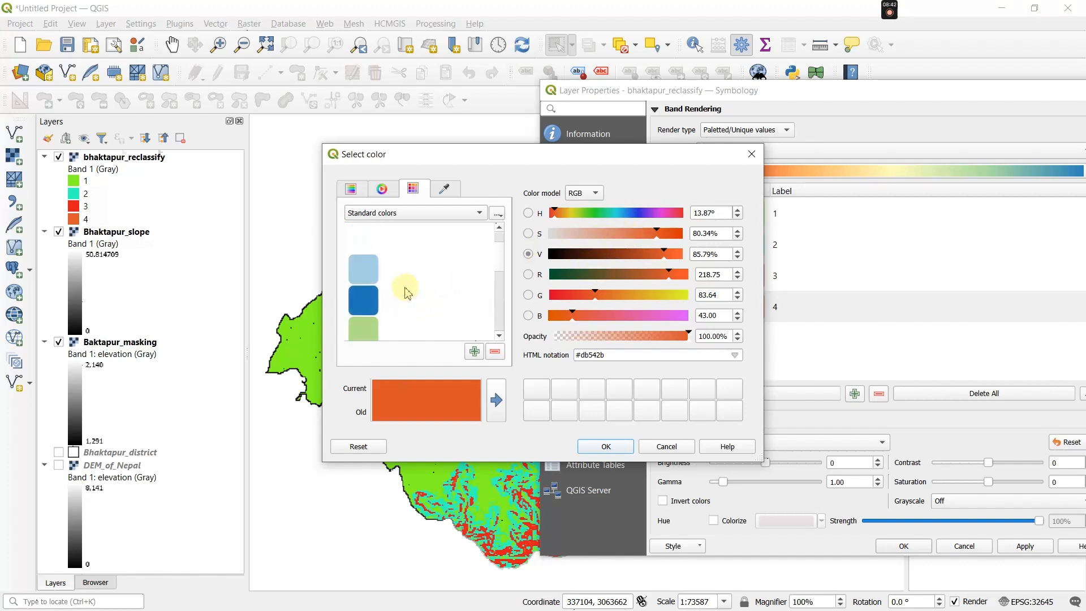
pyautogui.scroll(2, 405, 288)
pyautogui.scroll(-3, 405, 291)
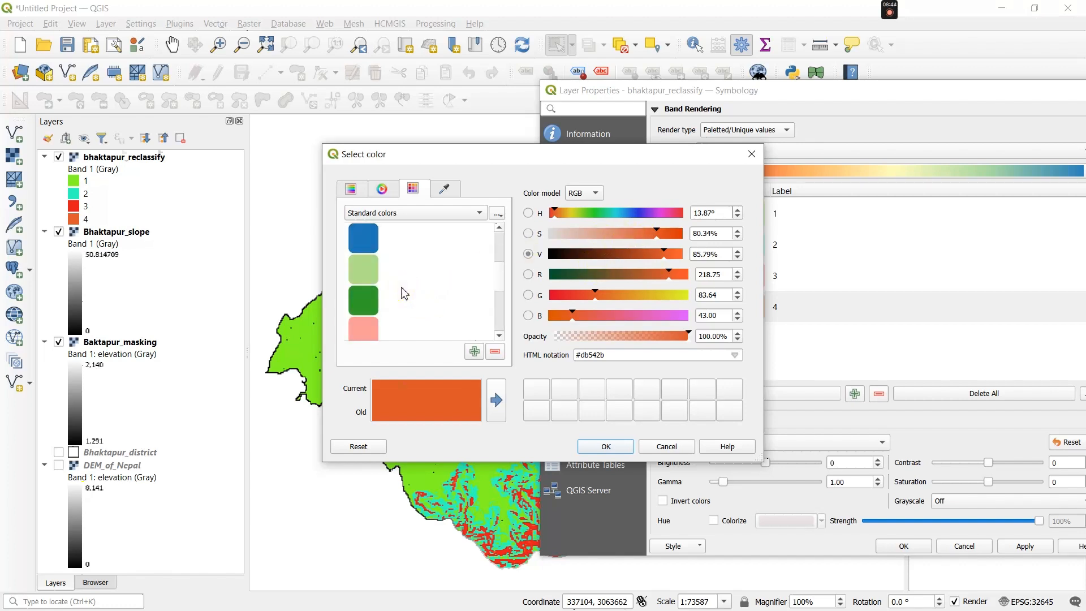
pyautogui.click(402, 243)
pyautogui.click(600, 444)
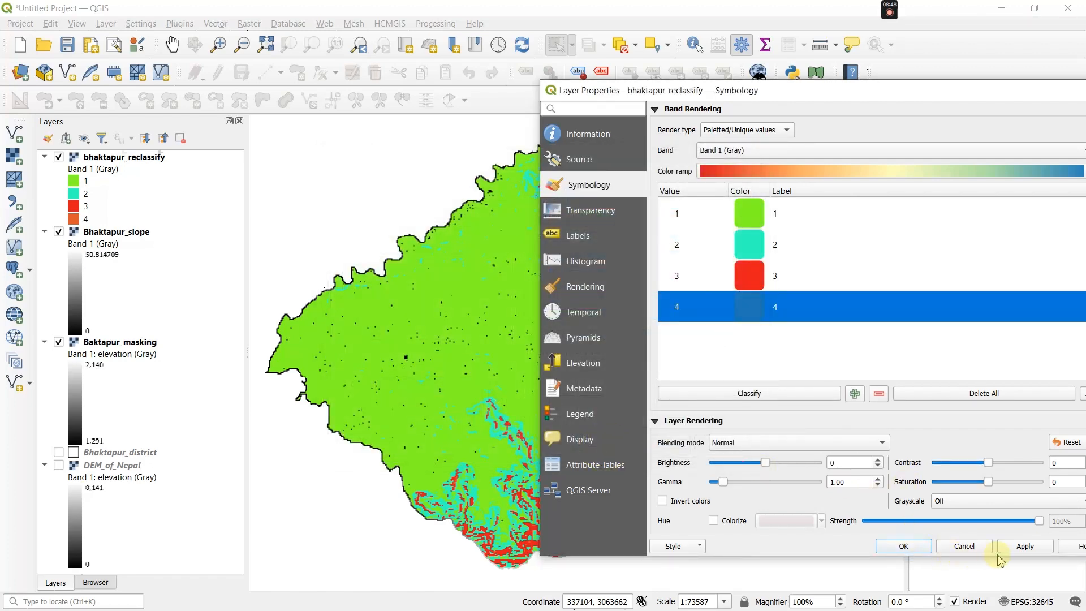
pyautogui.click(1021, 548)
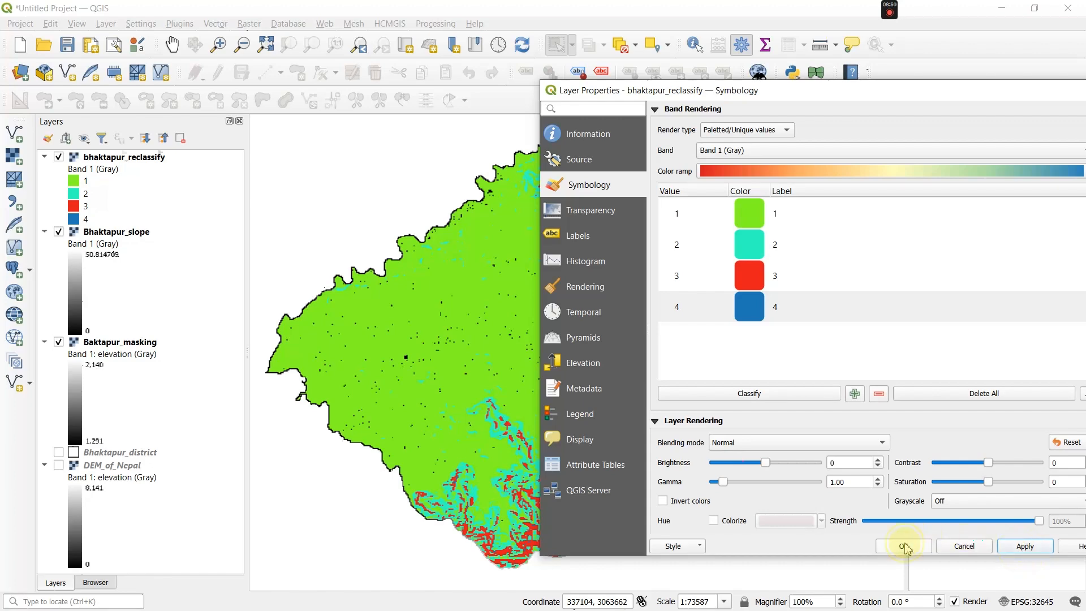
pyautogui.click(903, 547)
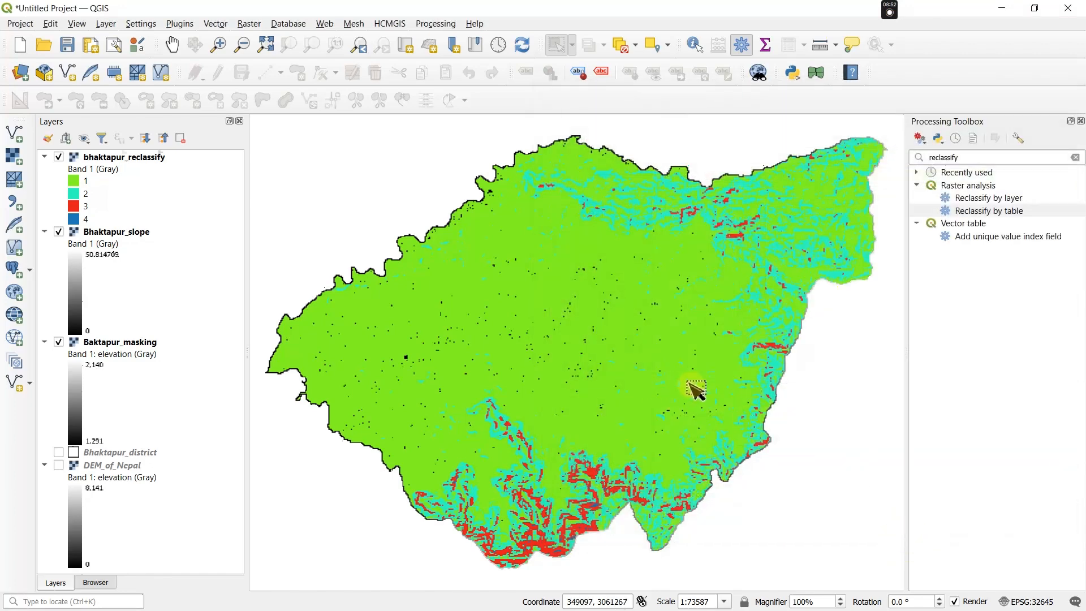
pyautogui.scroll(-1, 697, 389)
pyautogui.moveTo(822, 396); pyautogui.dragTo(727, 364)
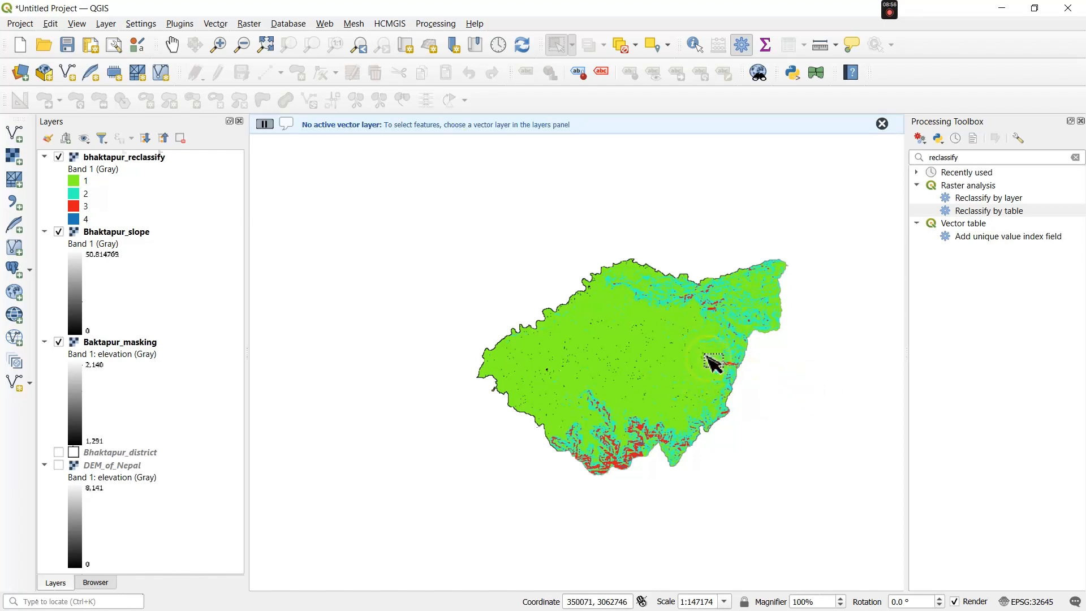
pyautogui.click(177, 45)
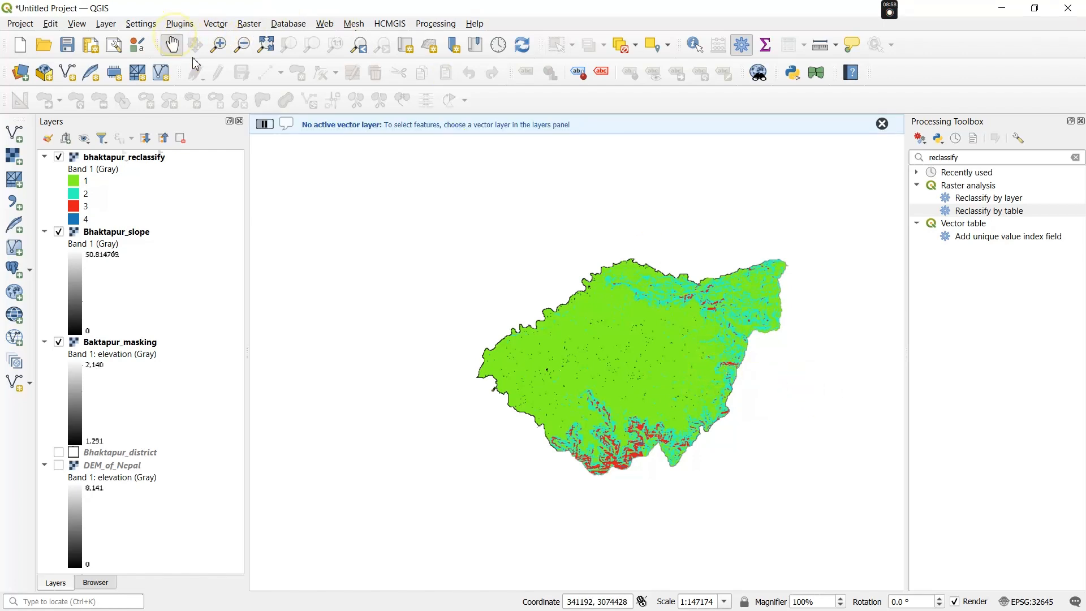
pyautogui.moveTo(635, 347); pyautogui.dragTo(523, 283)
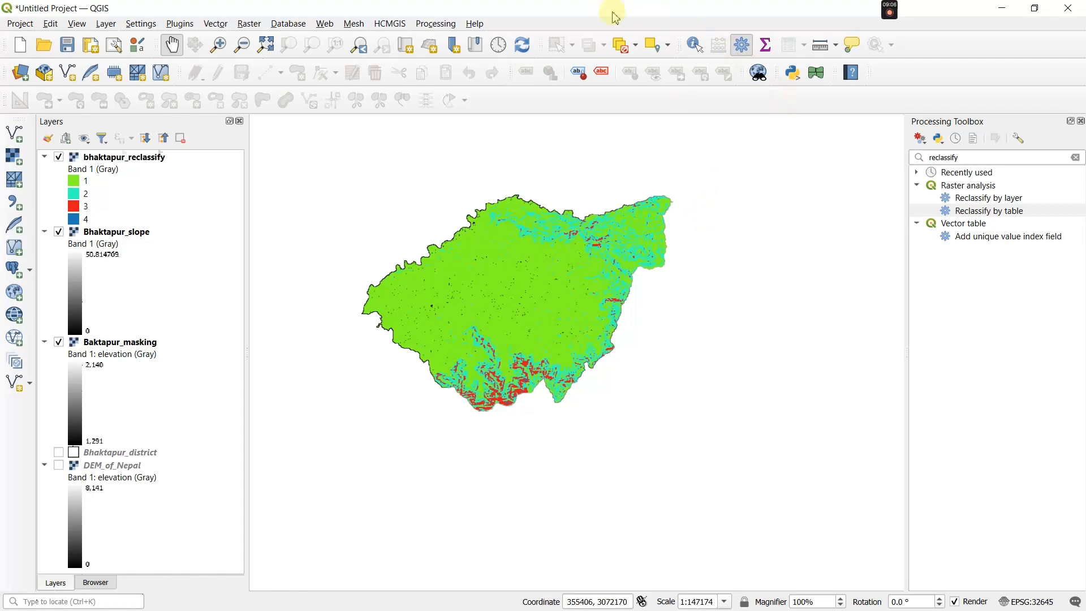
# Start a Polygonize (Raster to Vector) conversion with bhaktapur_reclassify as the input layer
pyautogui.click(106, 24)
pyautogui.moveTo(141, 32)
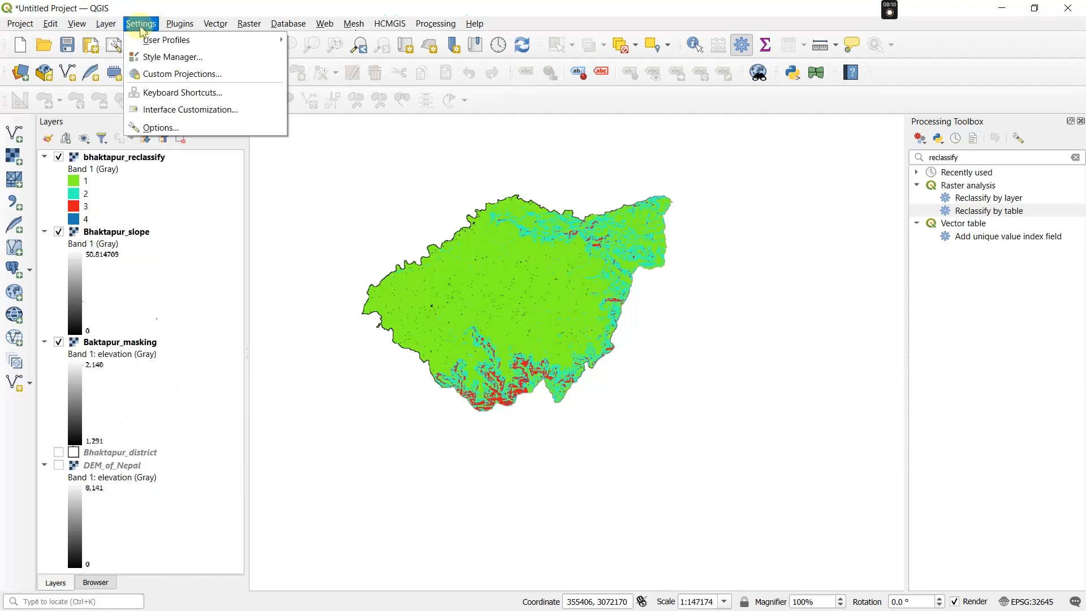
pyautogui.click(247, 25)
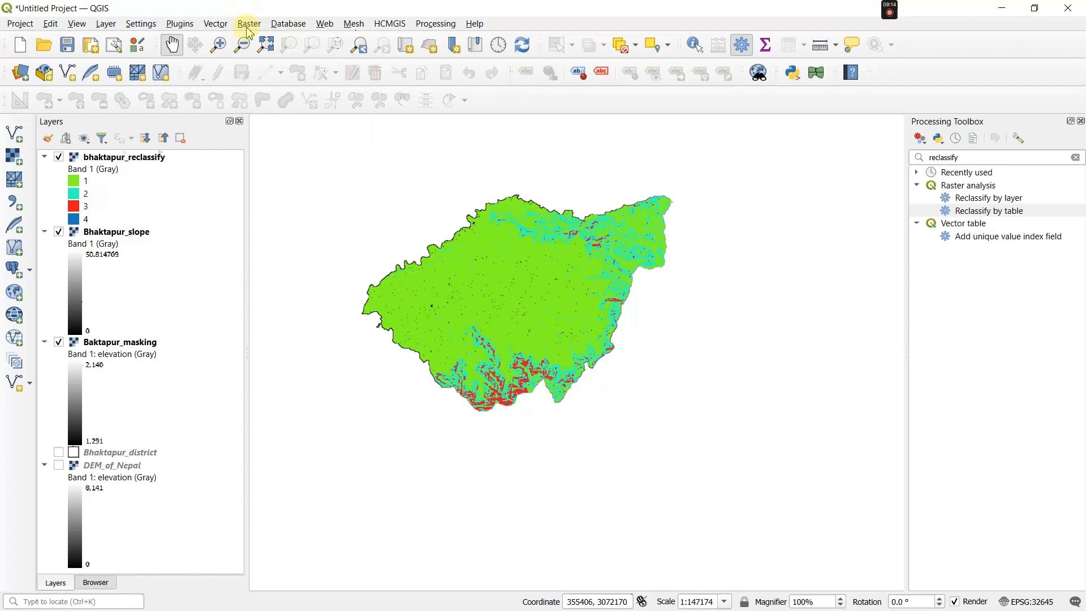
pyautogui.click(246, 25)
pyautogui.moveTo(295, 125)
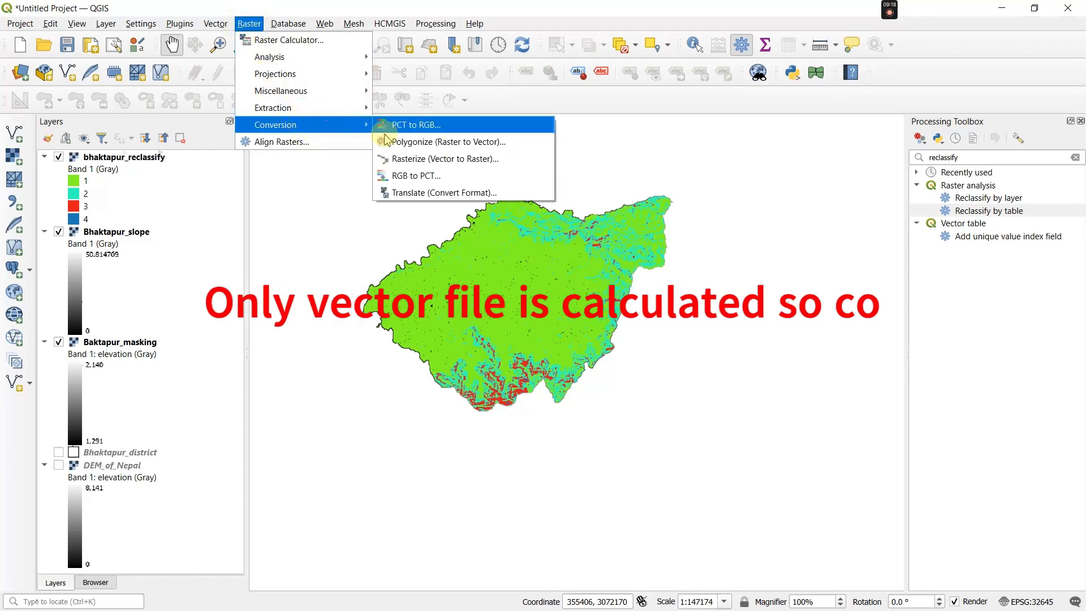
pyautogui.click(432, 142)
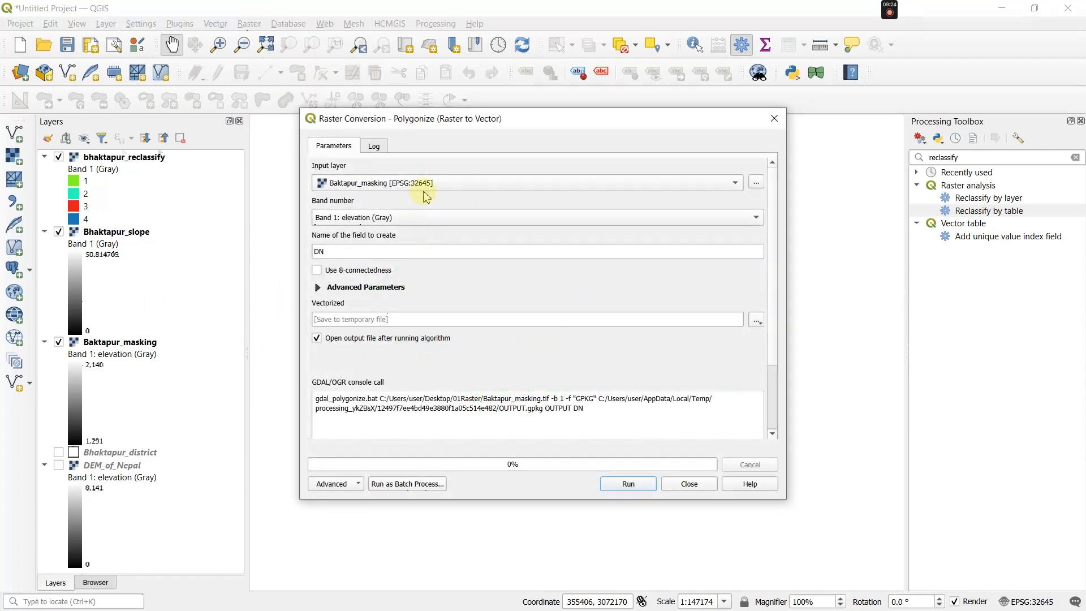
pyautogui.click(453, 188)
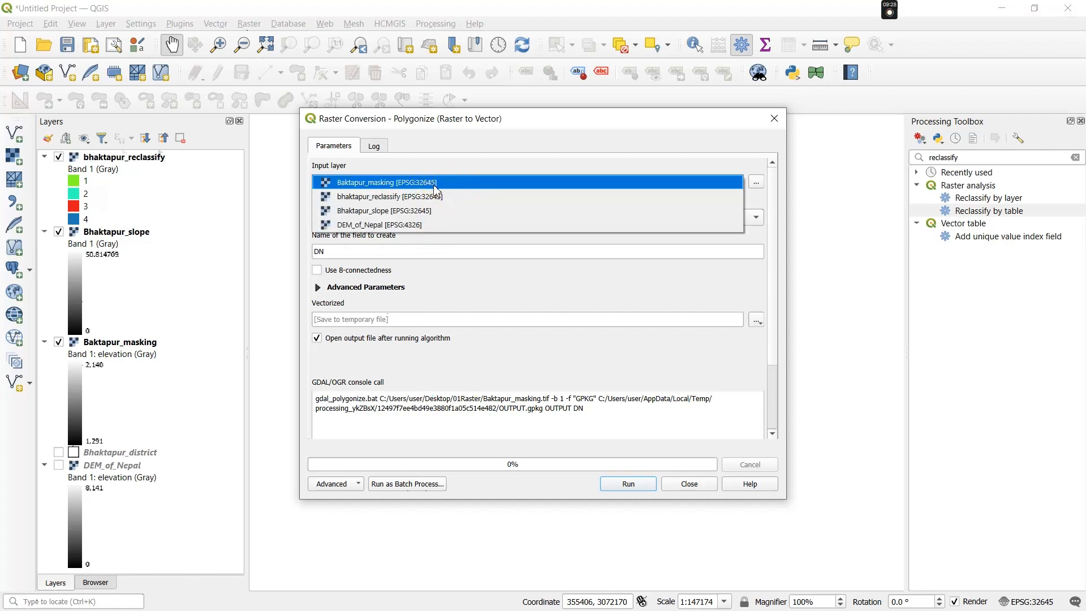
pyautogui.click(432, 198)
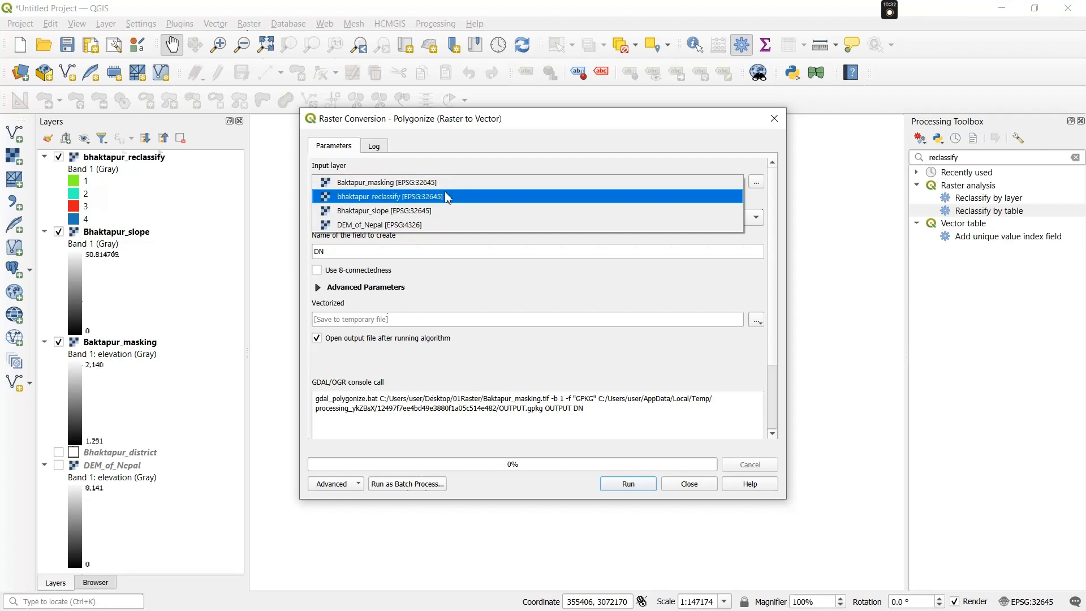
pyautogui.click(446, 196)
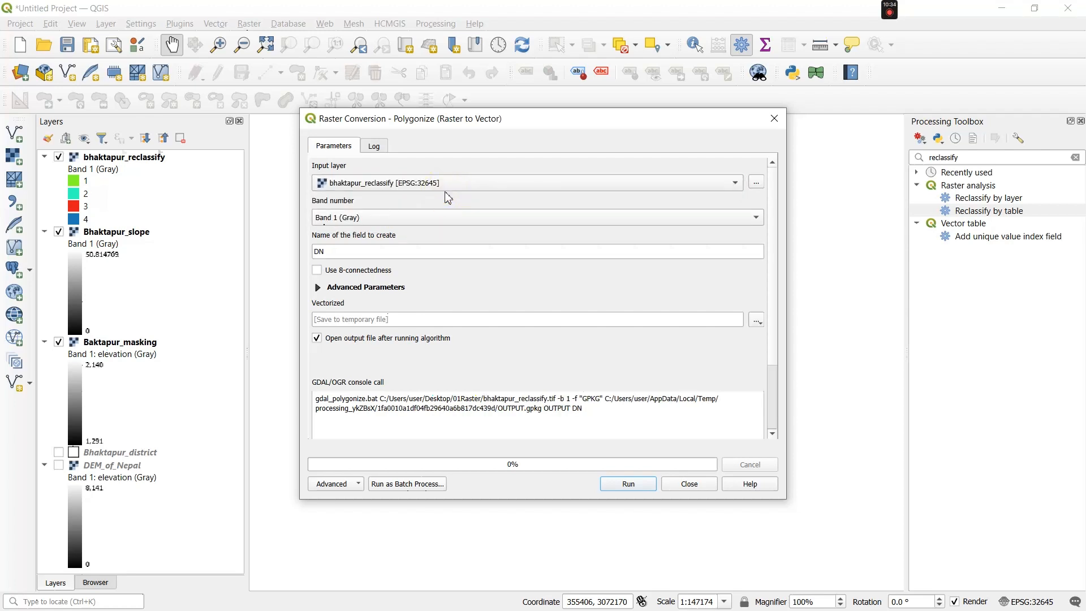
pyautogui.click(457, 191)
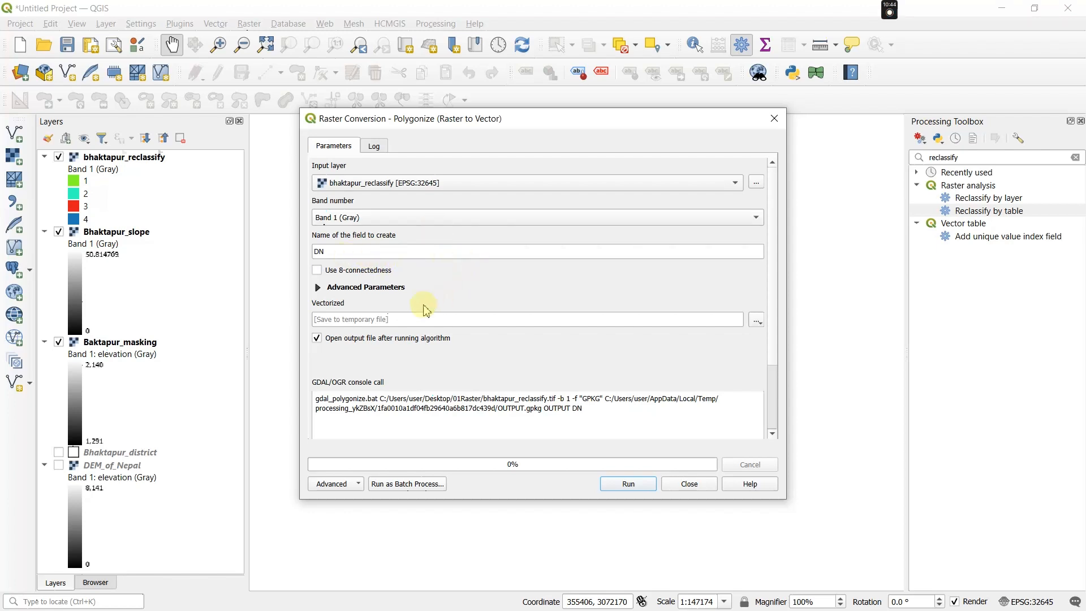
# Set the vectorized output to a shapefile named bhaktapur_raster_to_vector in the 01Raster folder, then run the conversion and close its dialog
pyautogui.click(758, 323)
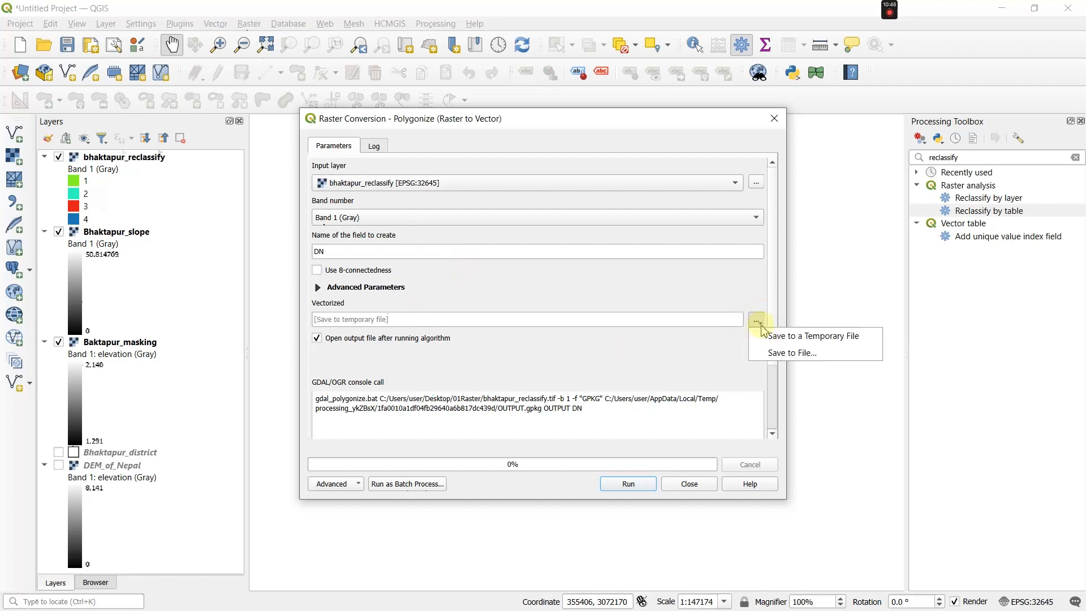
pyautogui.click(785, 352)
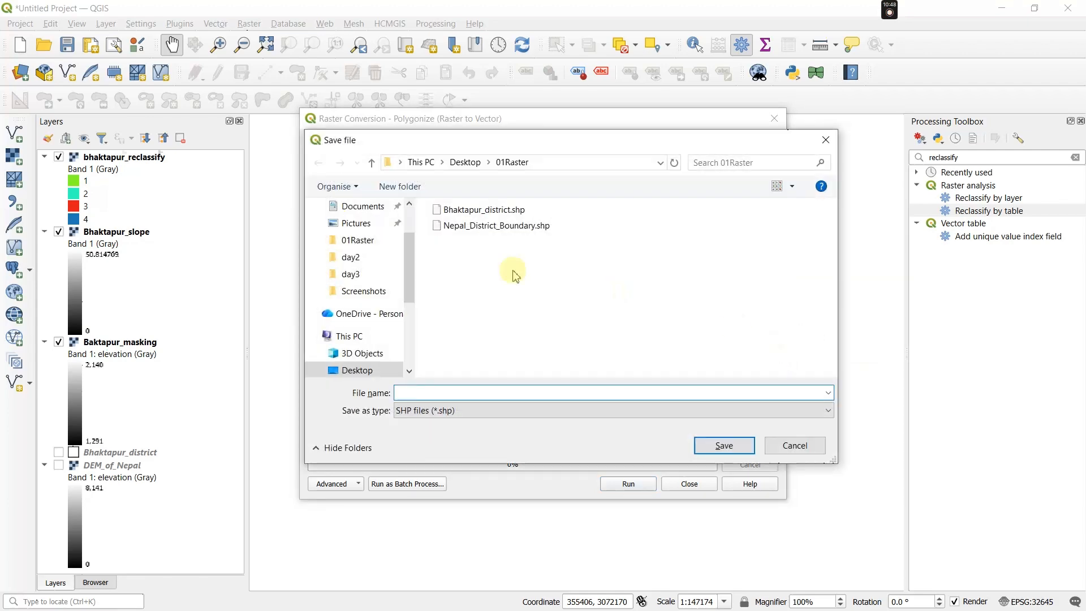
pyautogui.click(440, 392)
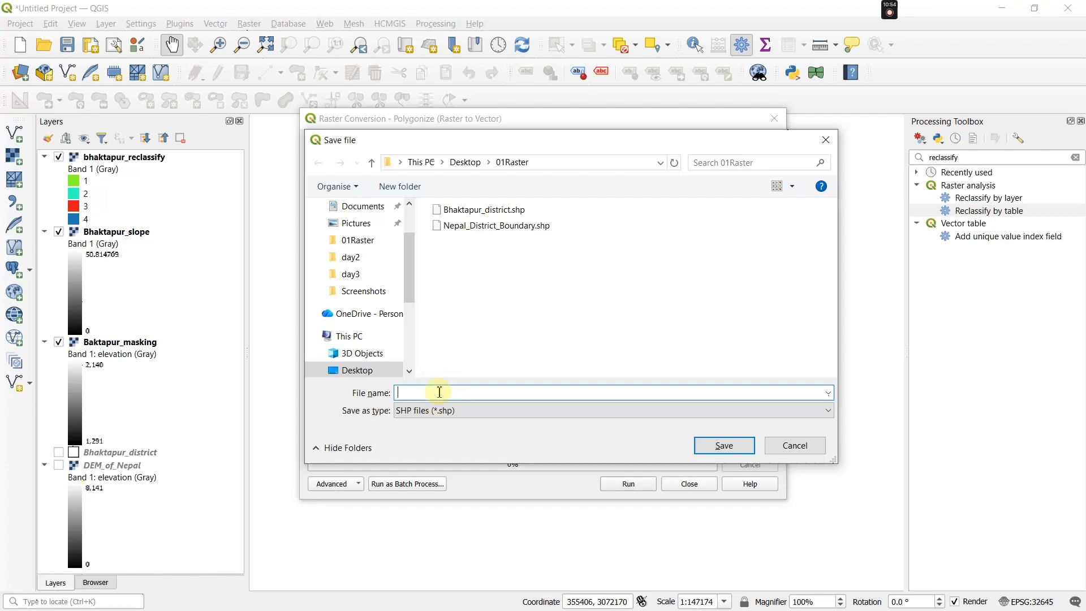
pyautogui.write('bha')
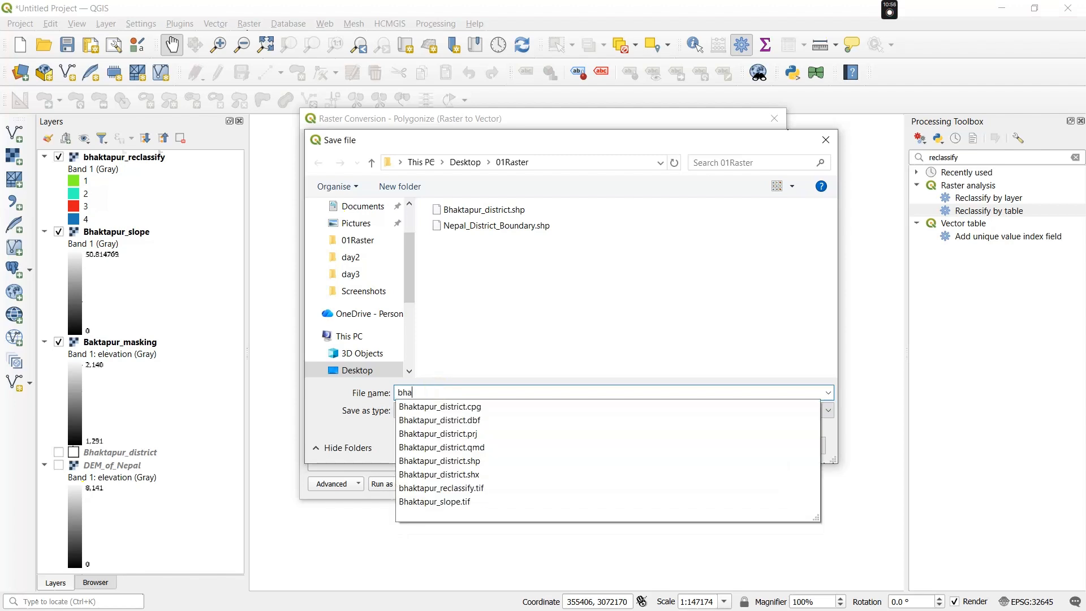
pyautogui.press('BackSpace')
pyautogui.press('BackSpace')
pyautogui.press('BackSpace')
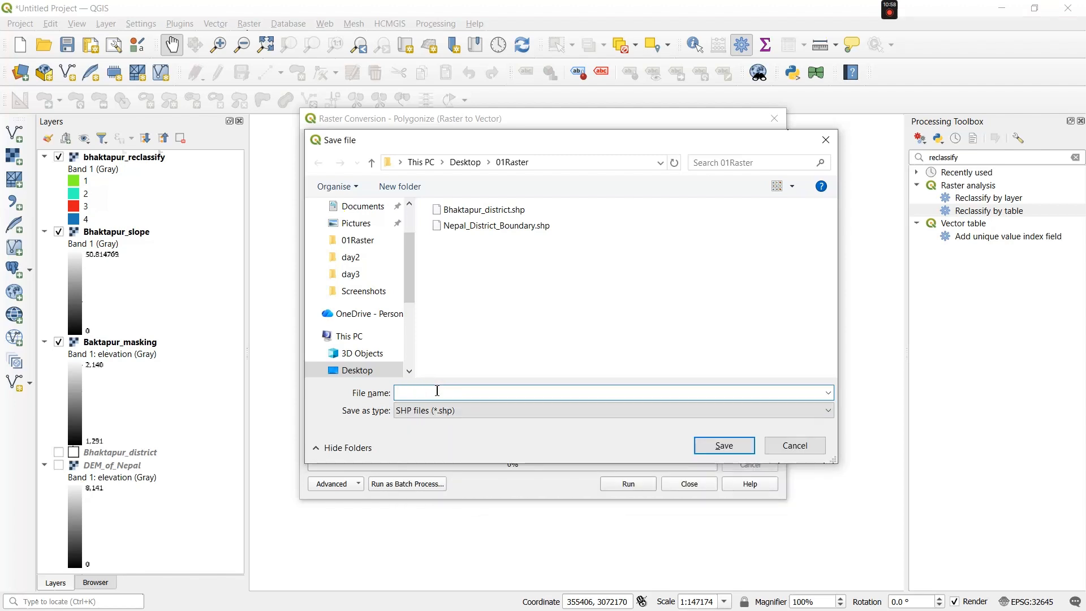
pyautogui.write('bhakta')
pyautogui.click(438, 391)
pyautogui.write('pu')
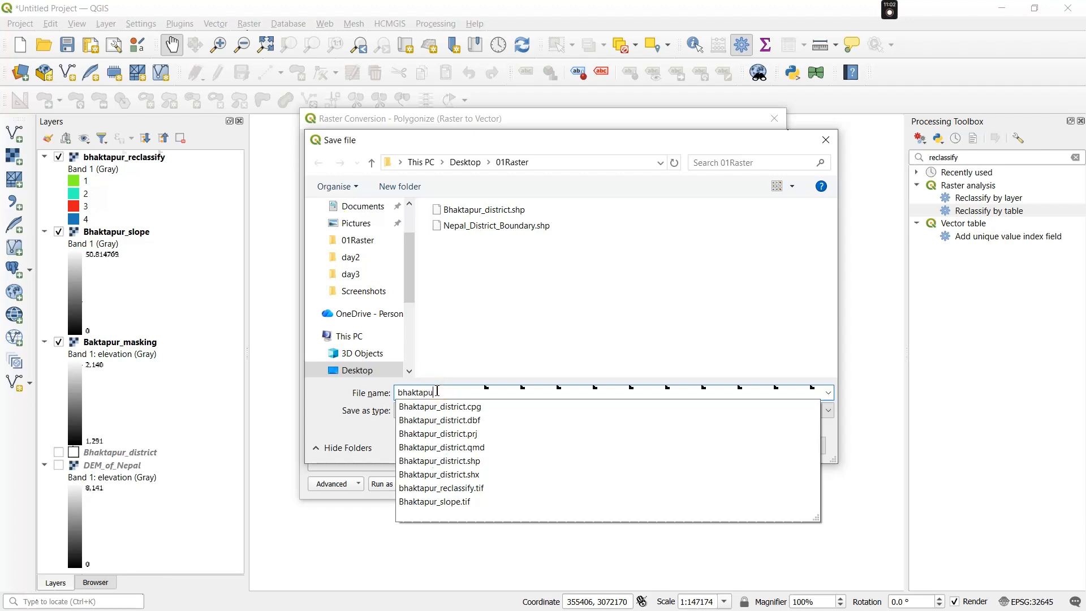
pyautogui.write('r_raster_to_vector')
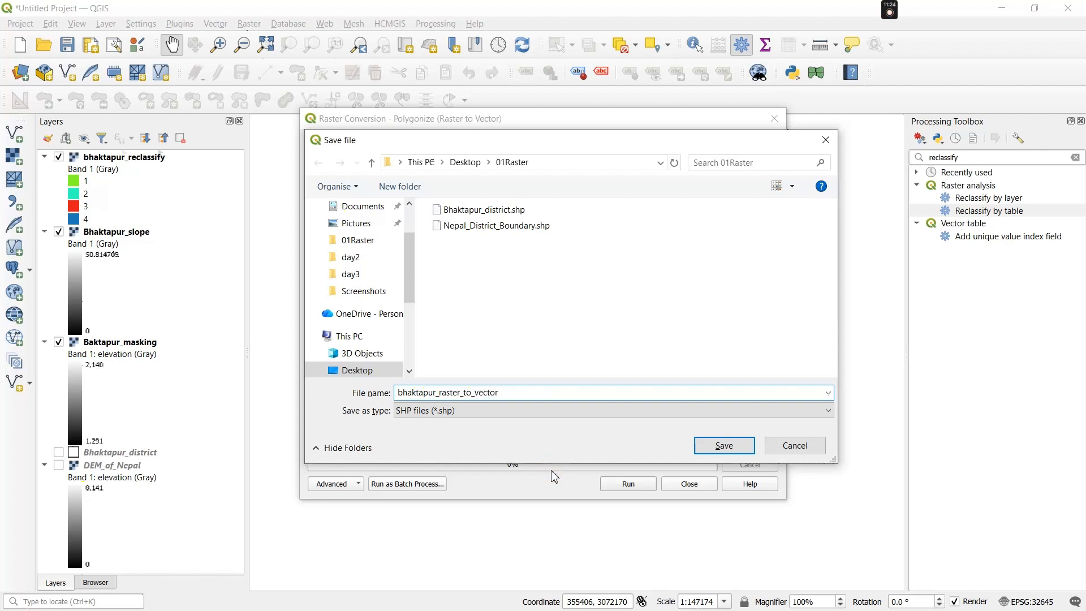
pyautogui.click(726, 446)
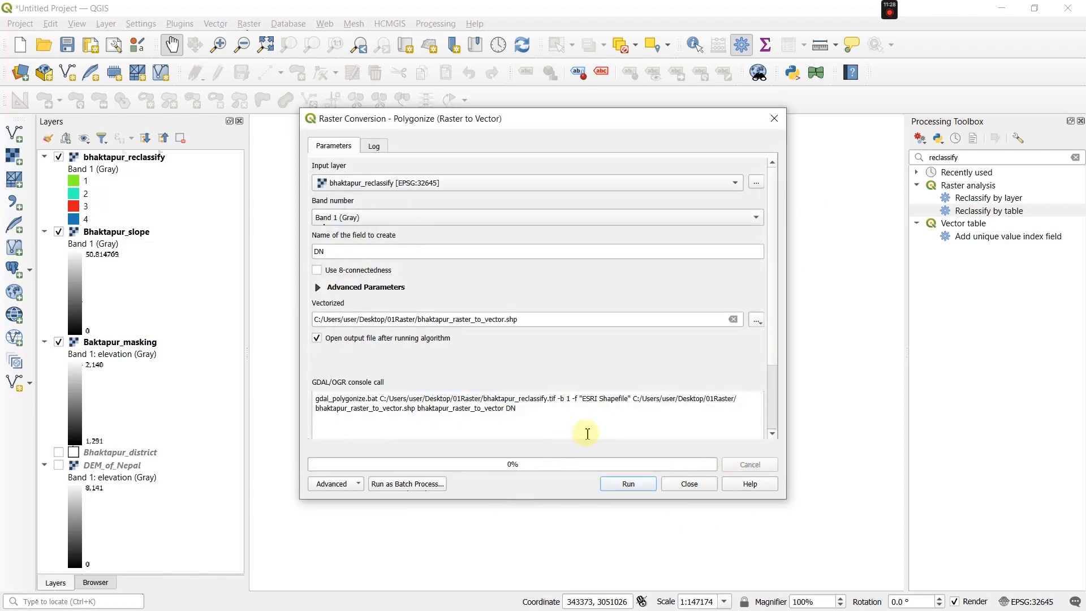
pyautogui.click(630, 486)
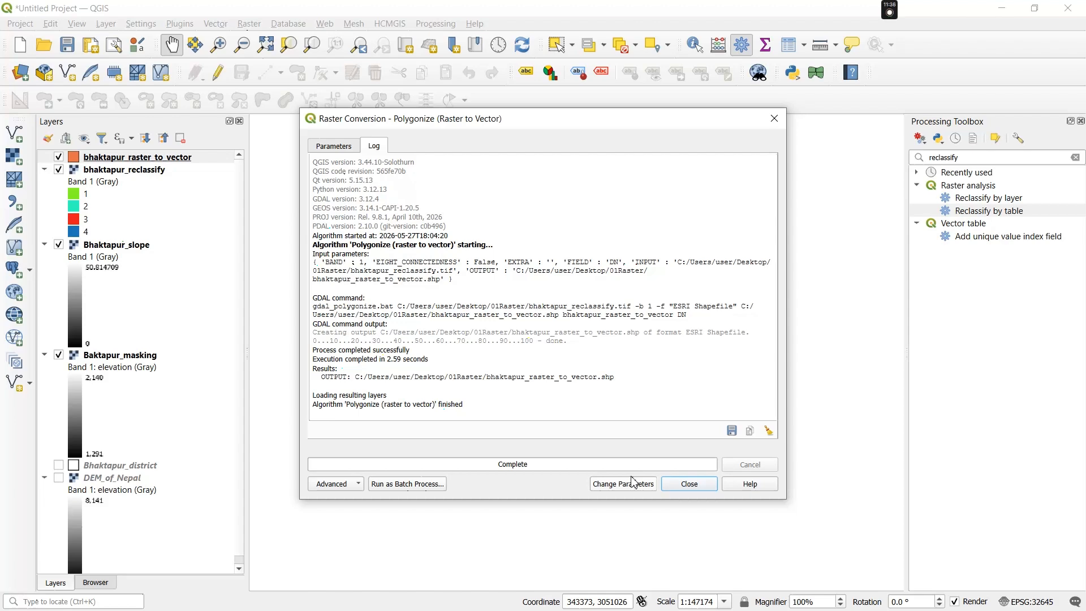
pyautogui.click(682, 489)
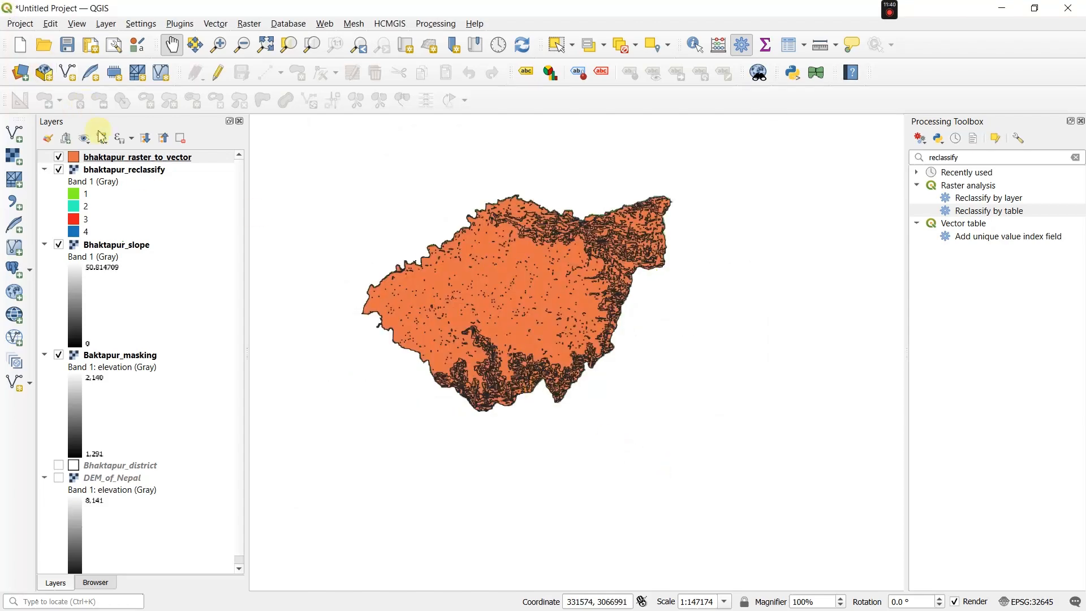
# Open the attribute table of bhaktapur_raster_to_vector and select all its features
pyautogui.rightClick(134, 157)
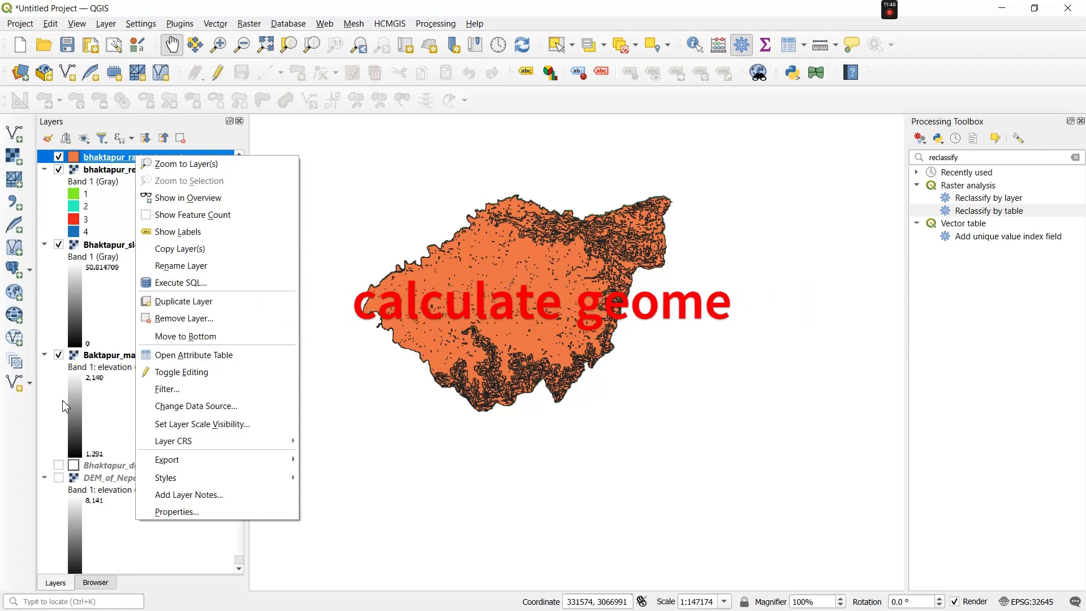
pyautogui.click(195, 355)
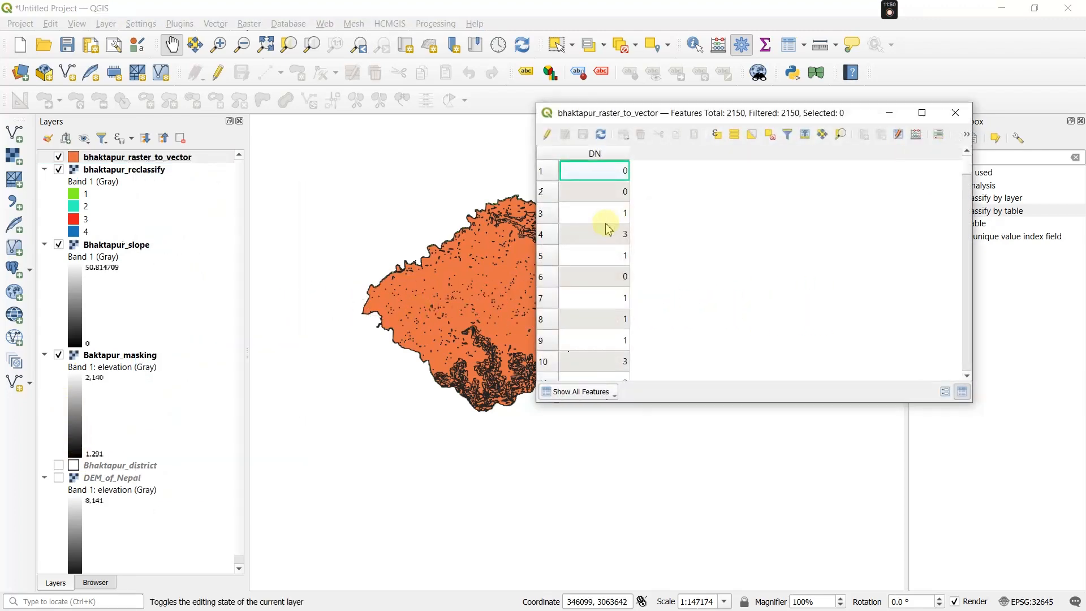
pyautogui.click(635, 204)
pyautogui.click(655, 188)
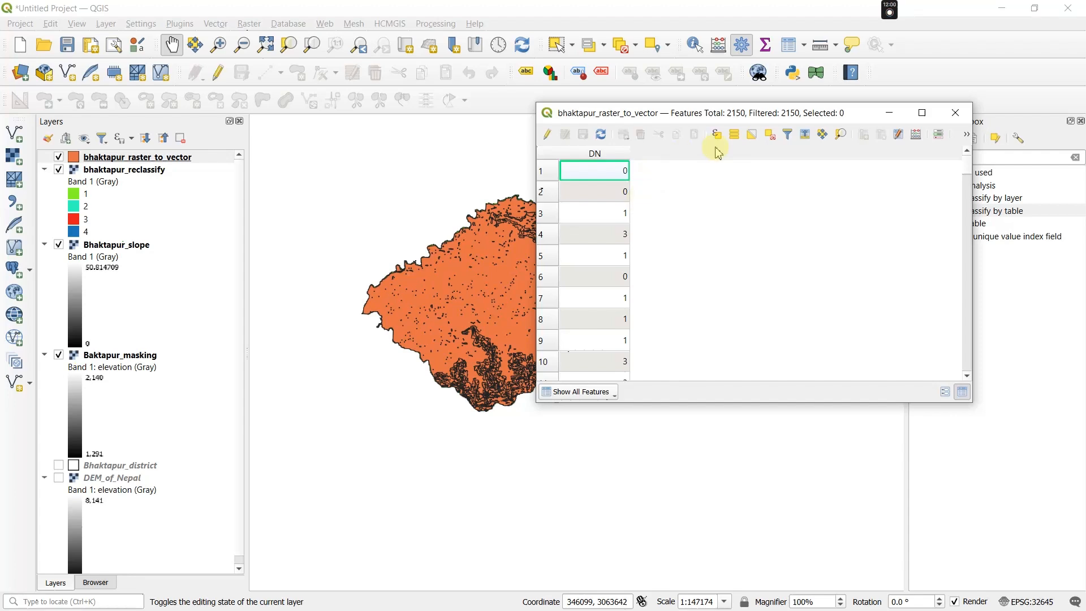
pyautogui.click(598, 194)
pyautogui.click(545, 171)
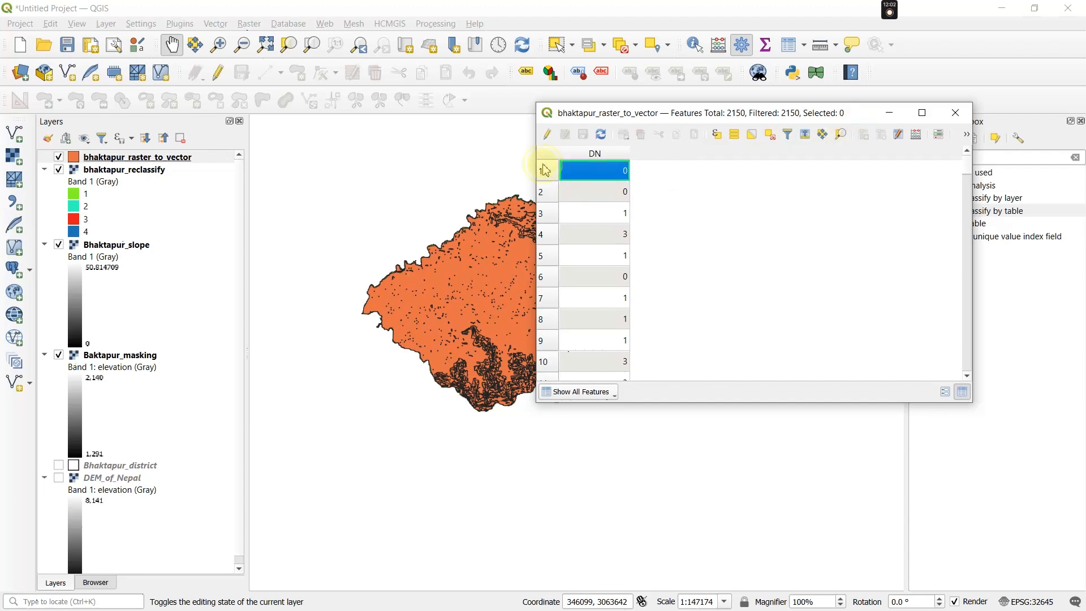
pyautogui.click(735, 135)
# Define a new field named area in the Field Calculator, as a decimal number with precision 2
pyautogui.click(916, 135)
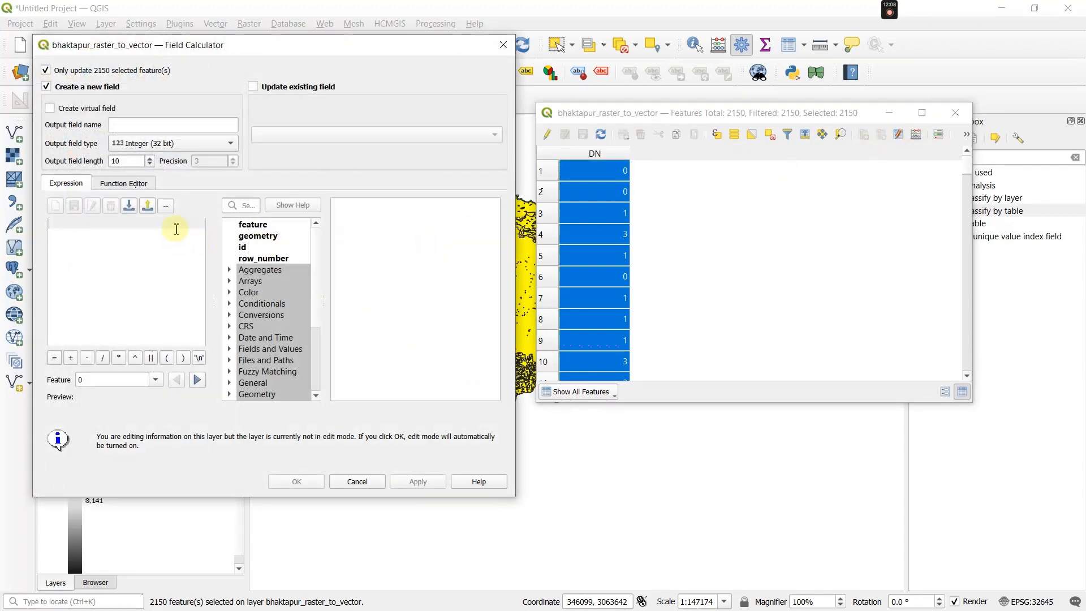
pyautogui.click(160, 127)
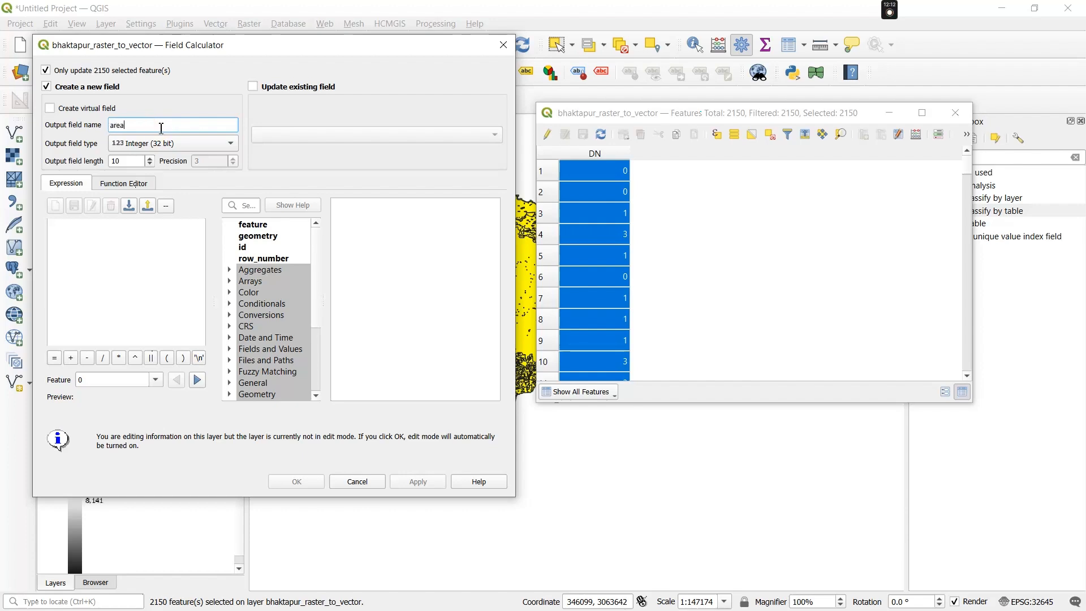
pyautogui.click(159, 148)
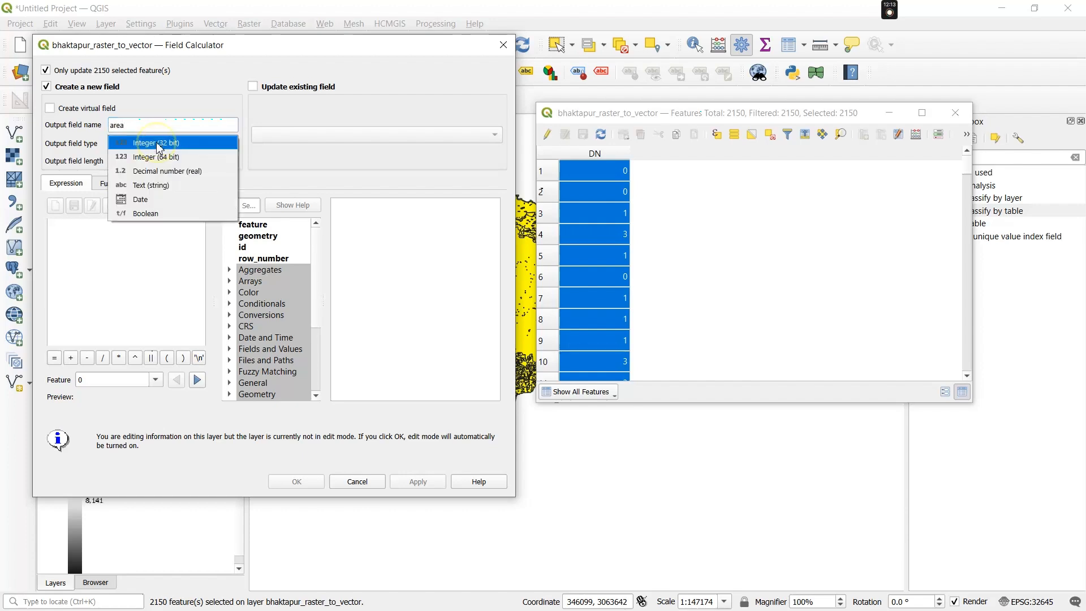
pyautogui.click(159, 179)
pyautogui.click(234, 164)
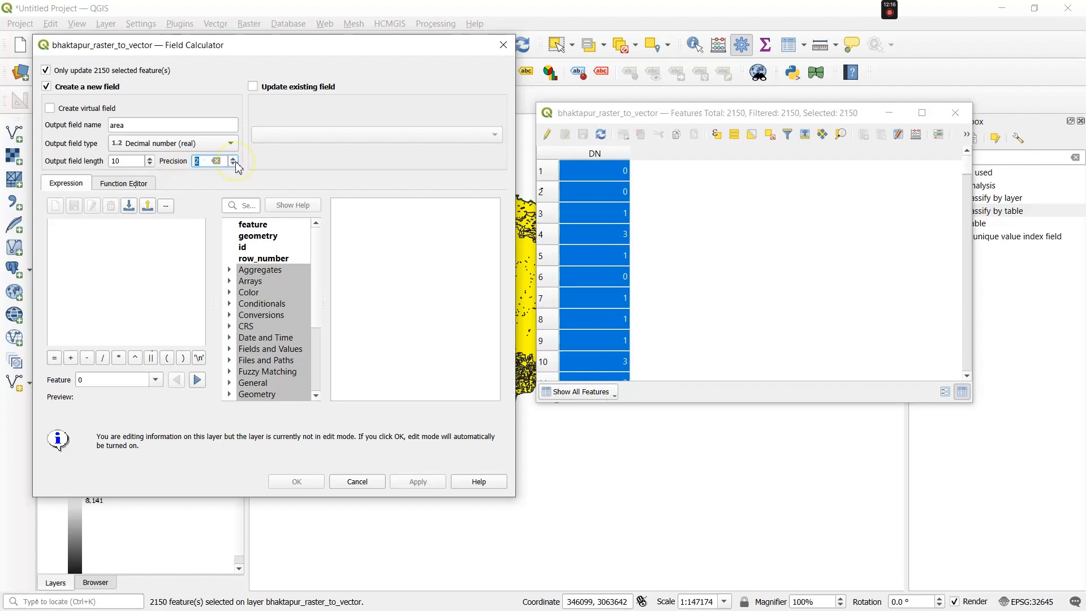
# Fill the new area field using the $area expression for the selected features and close the Field Calculator
pyautogui.click(248, 207)
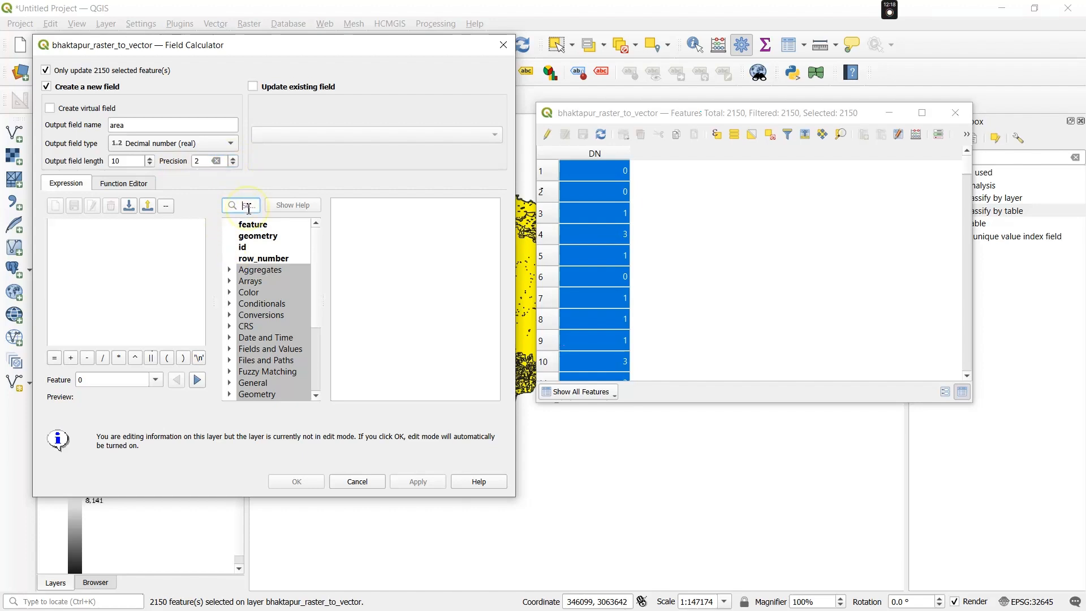
pyautogui.write('$')
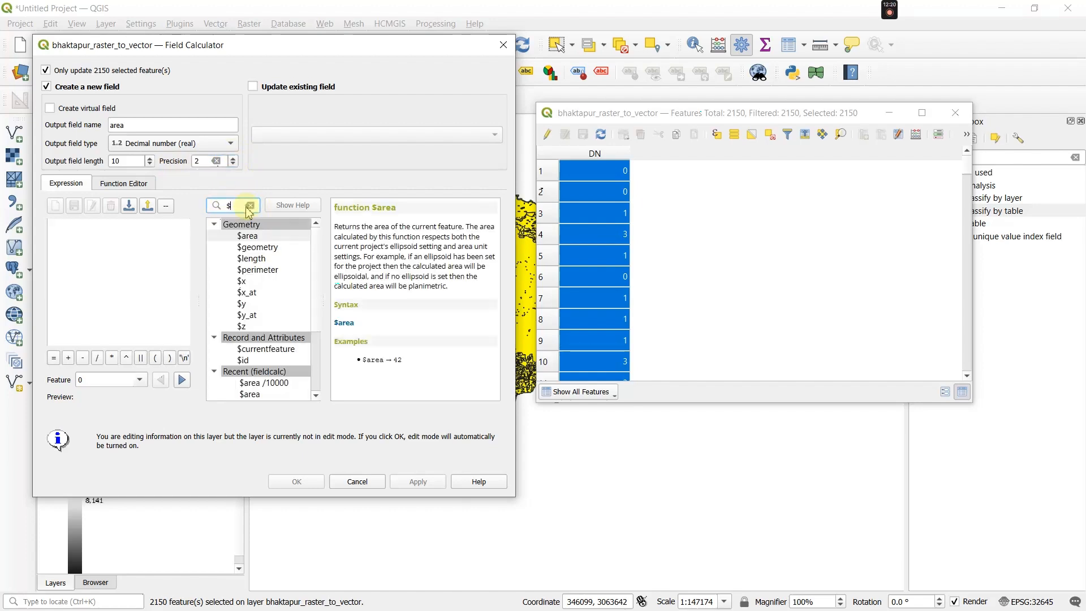
pyautogui.doubleClick(248, 236)
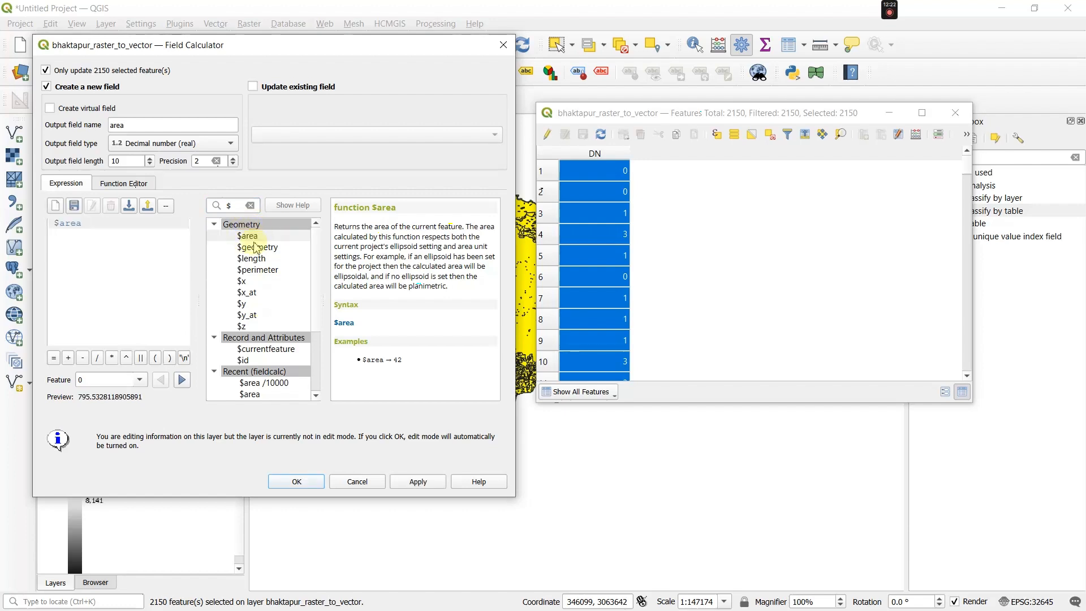
pyautogui.click(414, 484)
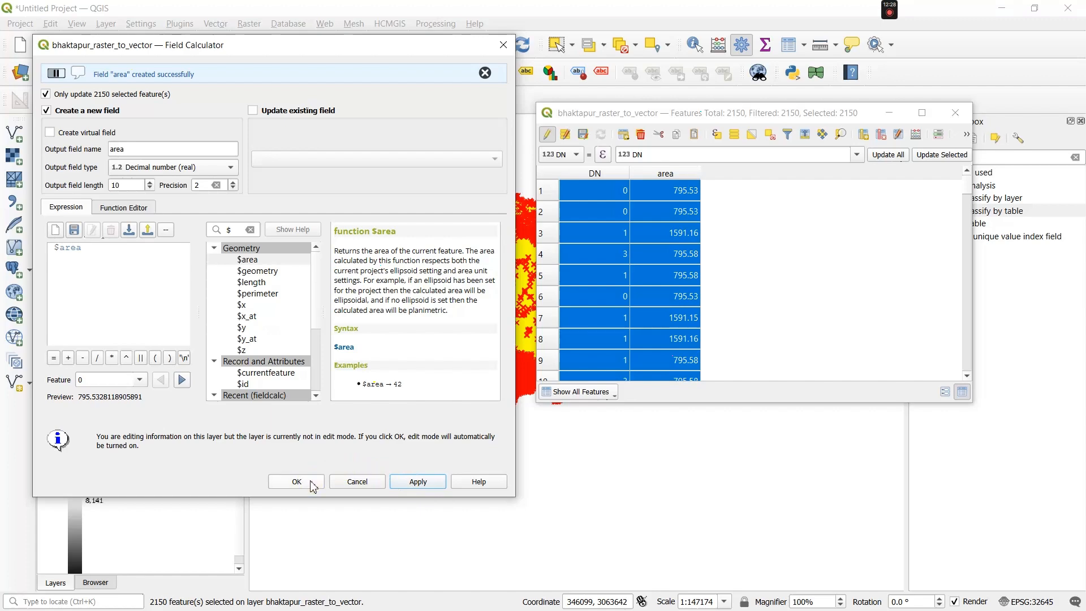
pyautogui.click(311, 482)
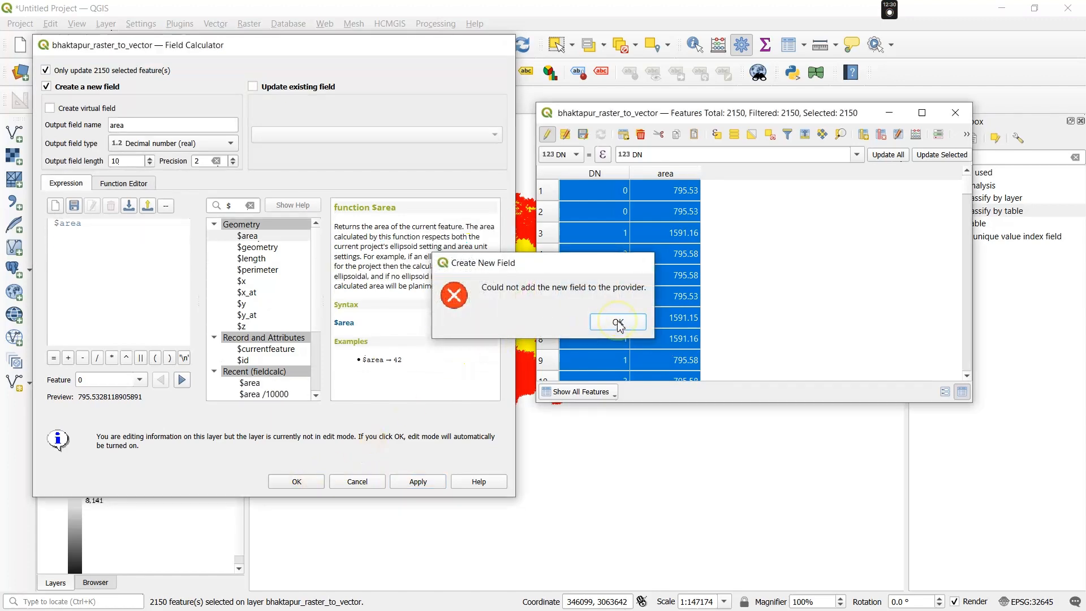
pyautogui.click(619, 326)
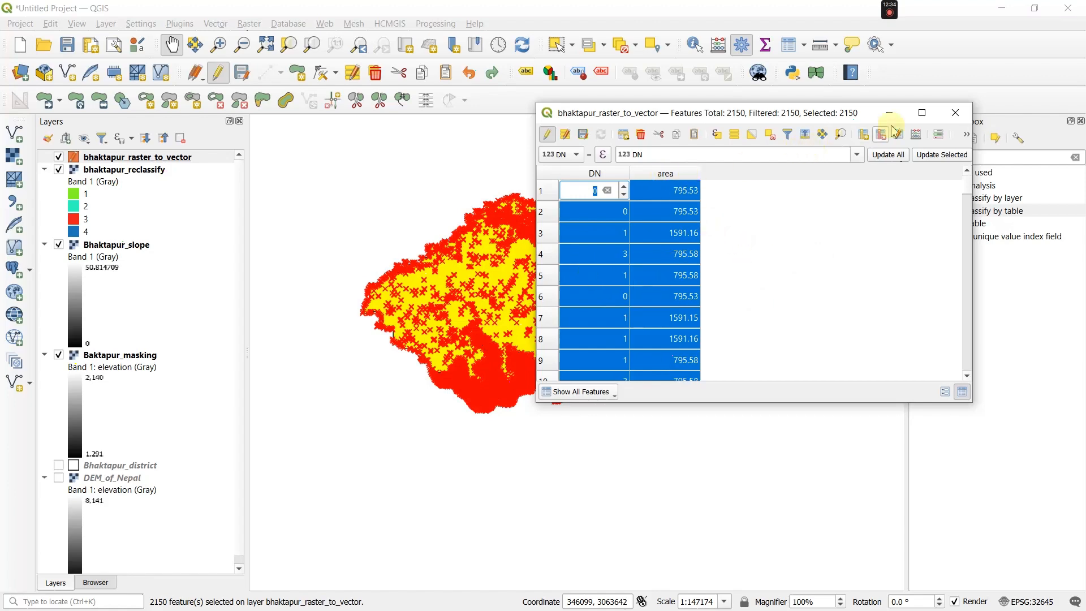
# Update the existing area field of bhaktapur_raster_to_vector to hectares using $area /10000, then close the Field Calculator and attribute table
pyautogui.click(918, 135)
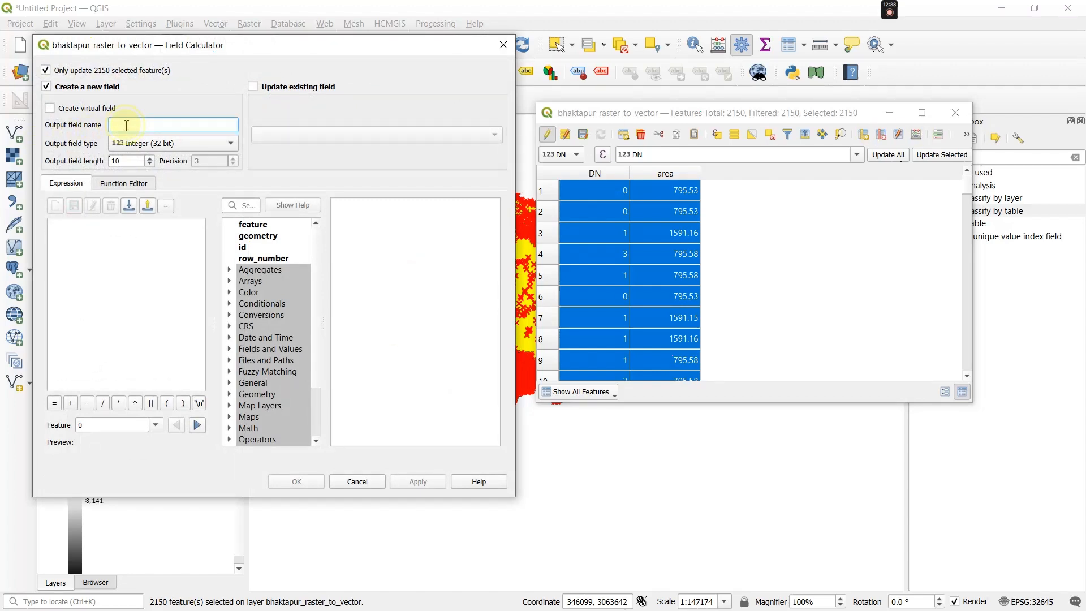
pyautogui.click(253, 87)
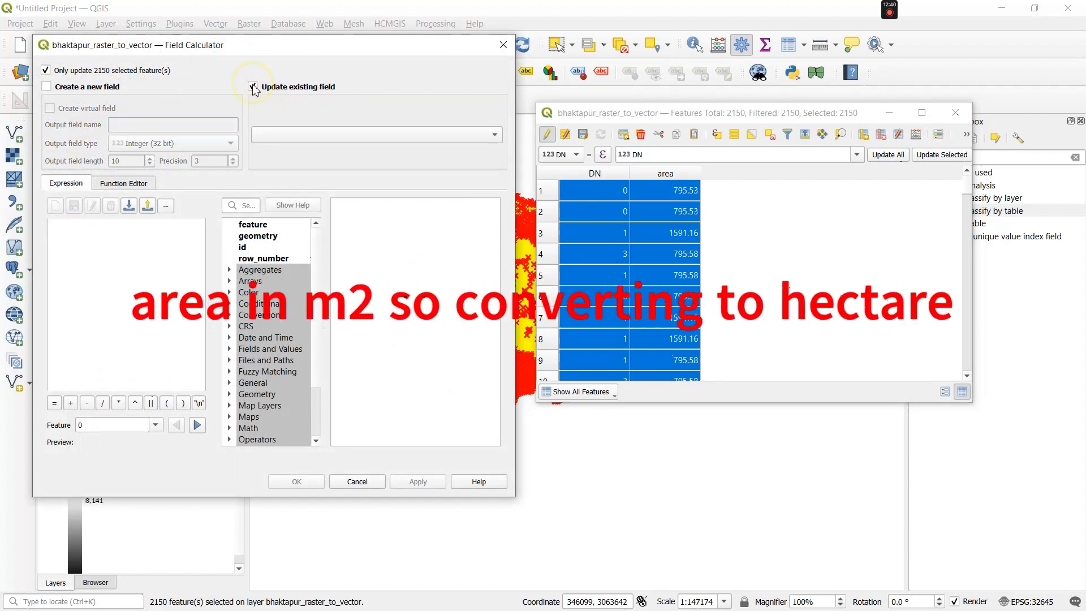
pyautogui.click(317, 134)
pyautogui.click(314, 149)
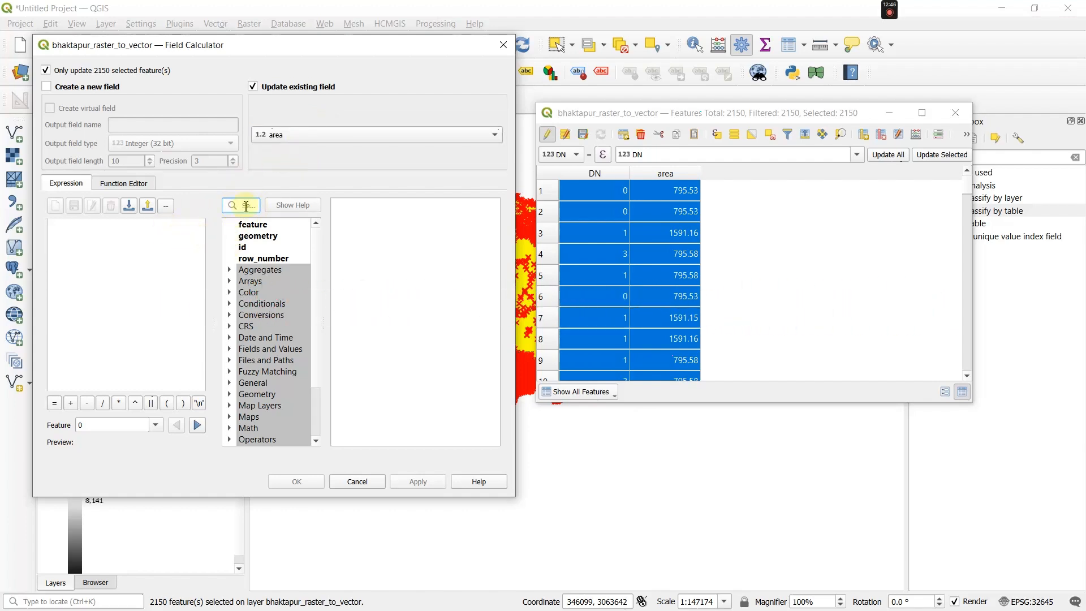
pyautogui.write('$')
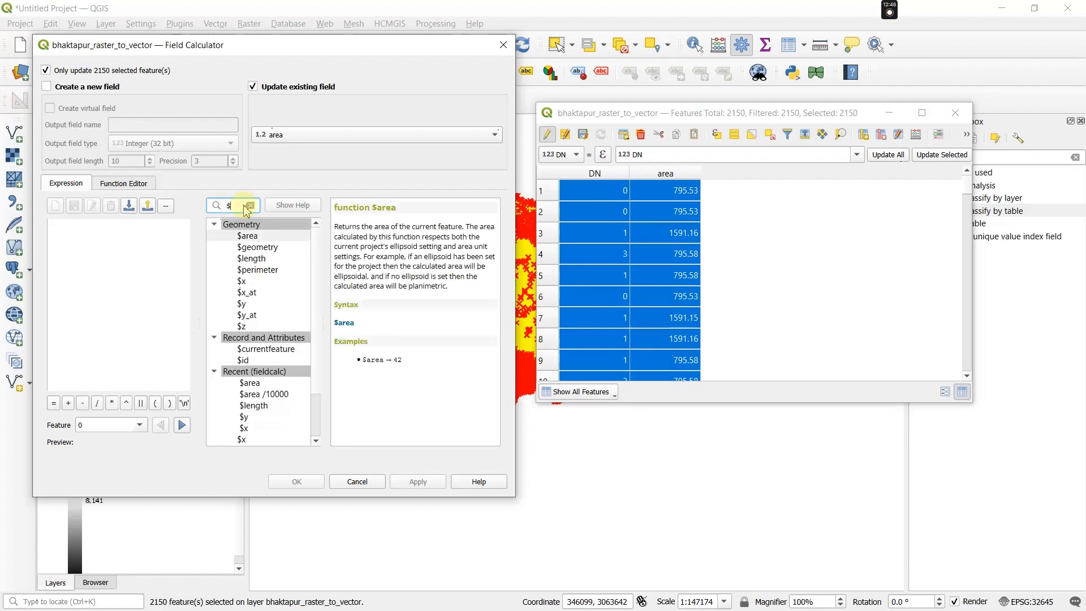
pyautogui.doubleClick(247, 235)
pyautogui.write('/10000')
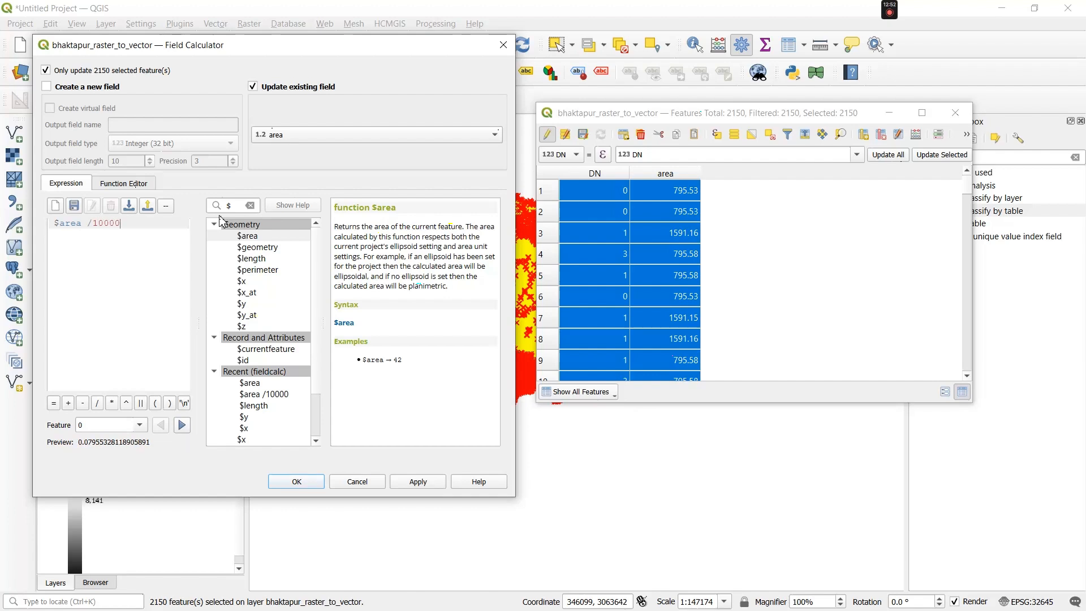
pyautogui.click(418, 481)
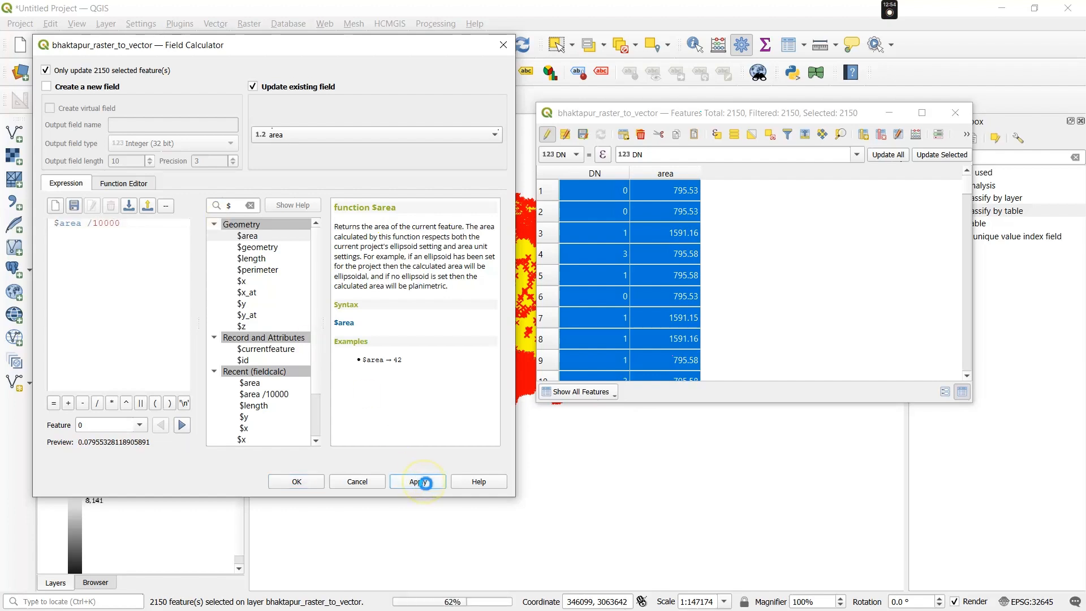
pyautogui.click(297, 482)
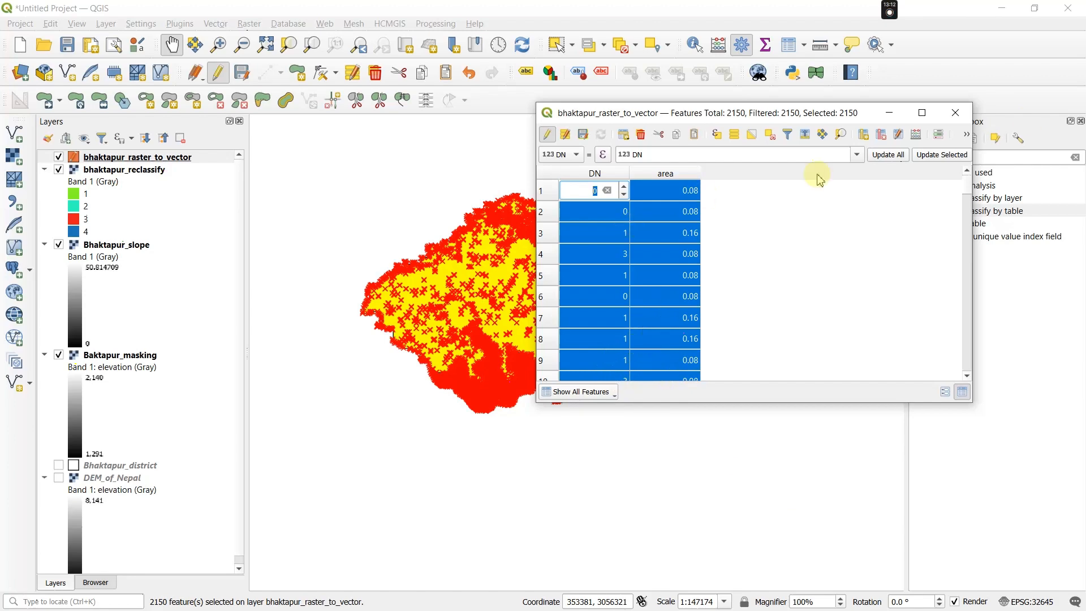
pyautogui.click(956, 112)
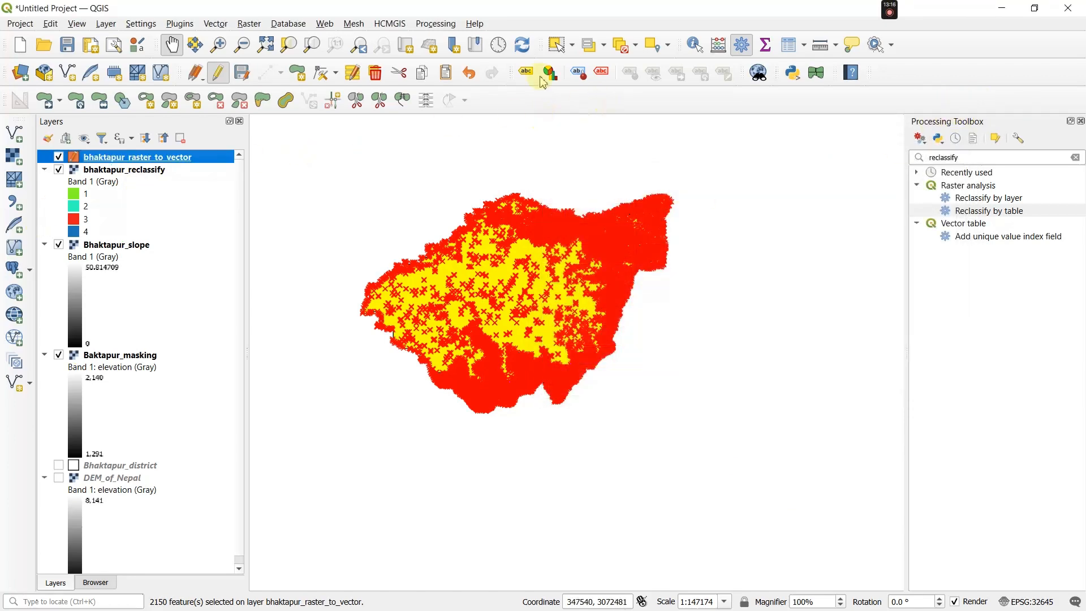
# Start the Dissolve geoprocessing tool on bhaktapur_raster_to_vector and choose DN as the dissolve field
pyautogui.click(214, 24)
pyautogui.moveTo(246, 76)
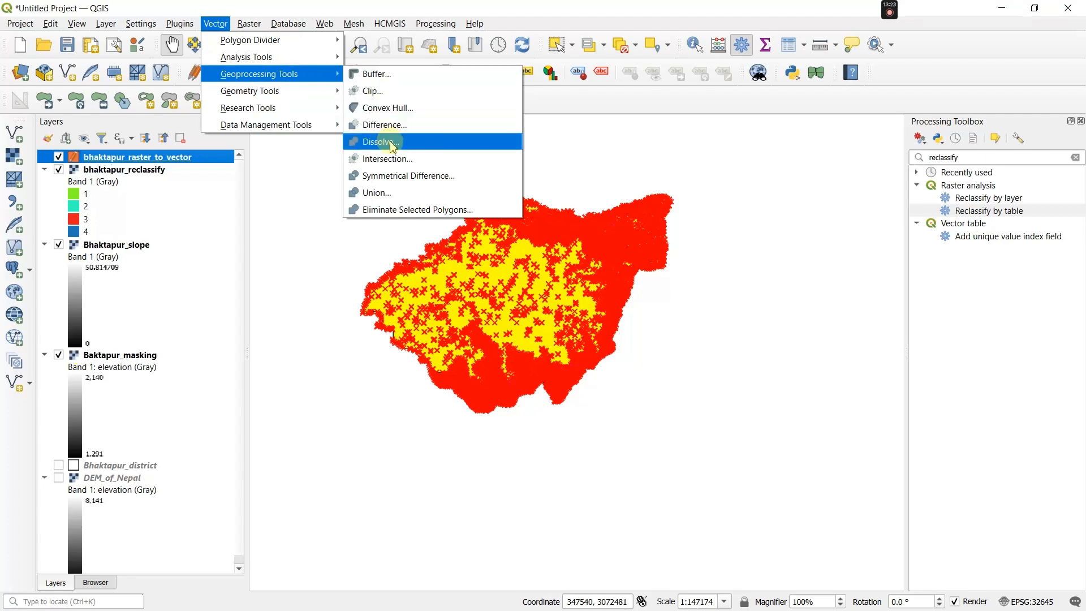
pyautogui.click(392, 143)
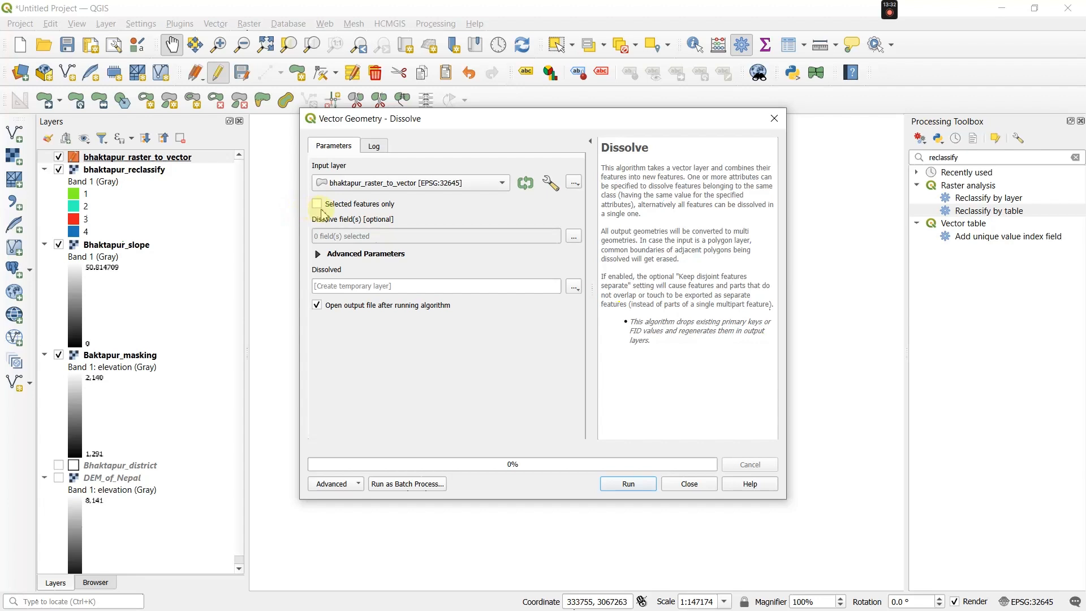
pyautogui.click(573, 237)
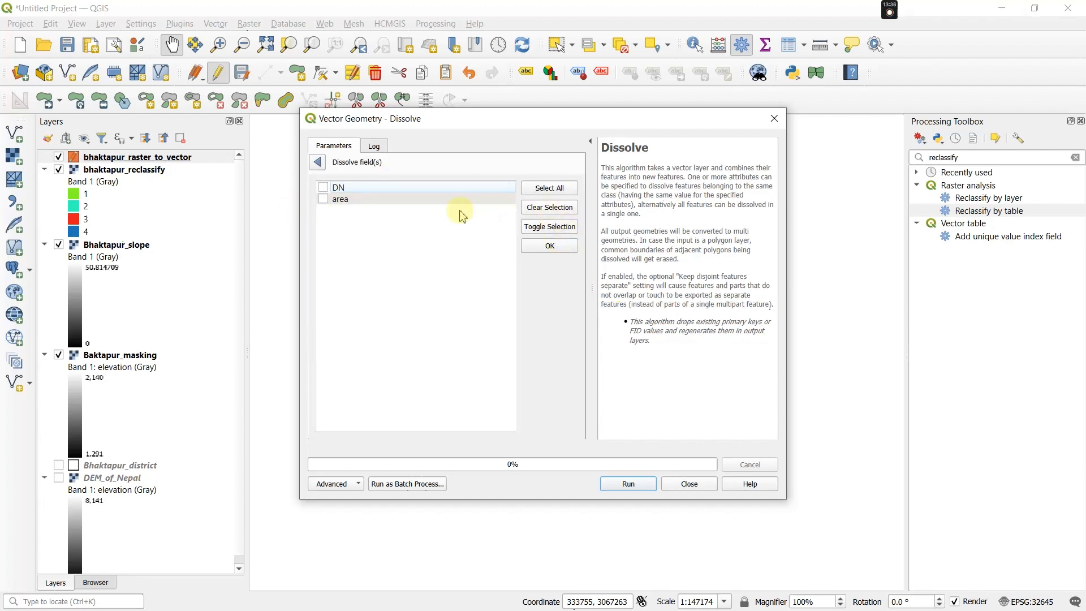
pyautogui.click(324, 188)
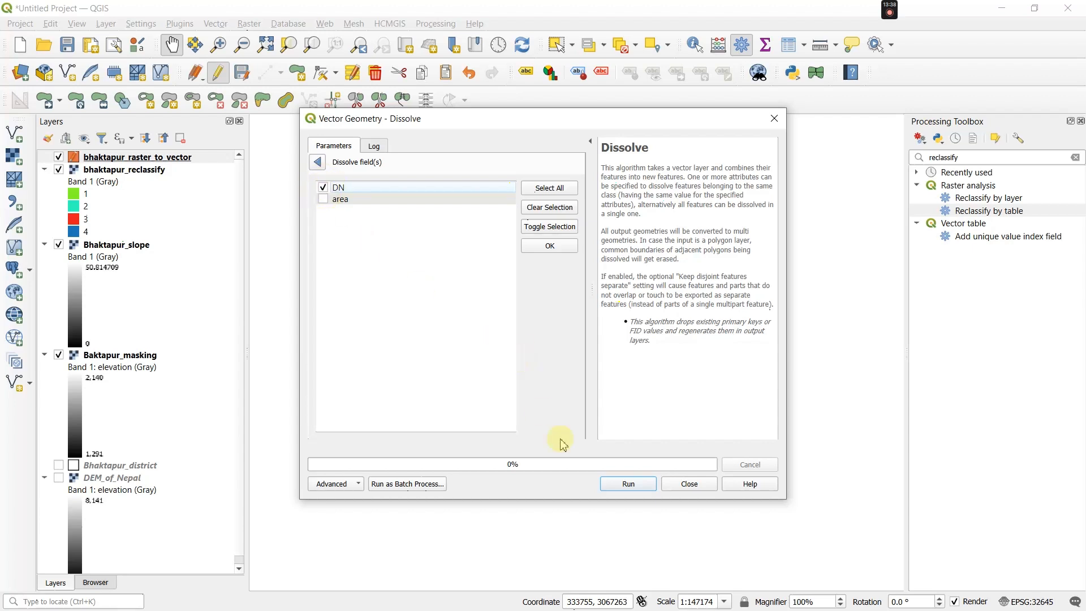
pyautogui.click(550, 246)
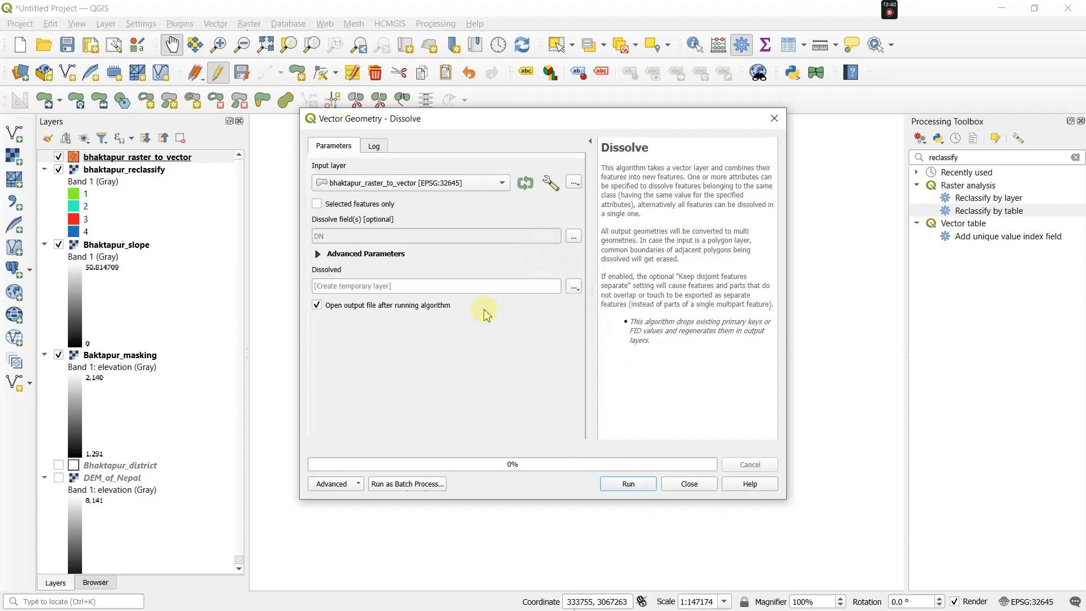
# Set the dissolved output to a shapefile named Dissolved_bhaktapur in the 01Raster folder, then run Dissolve and close its dialog
pyautogui.click(574, 289)
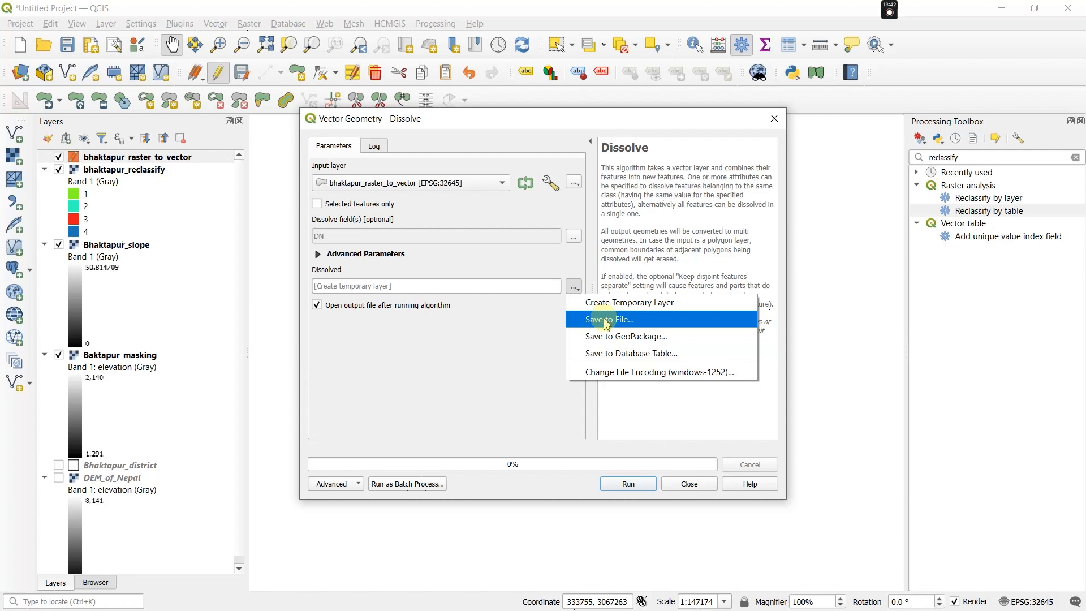
pyautogui.click(607, 320)
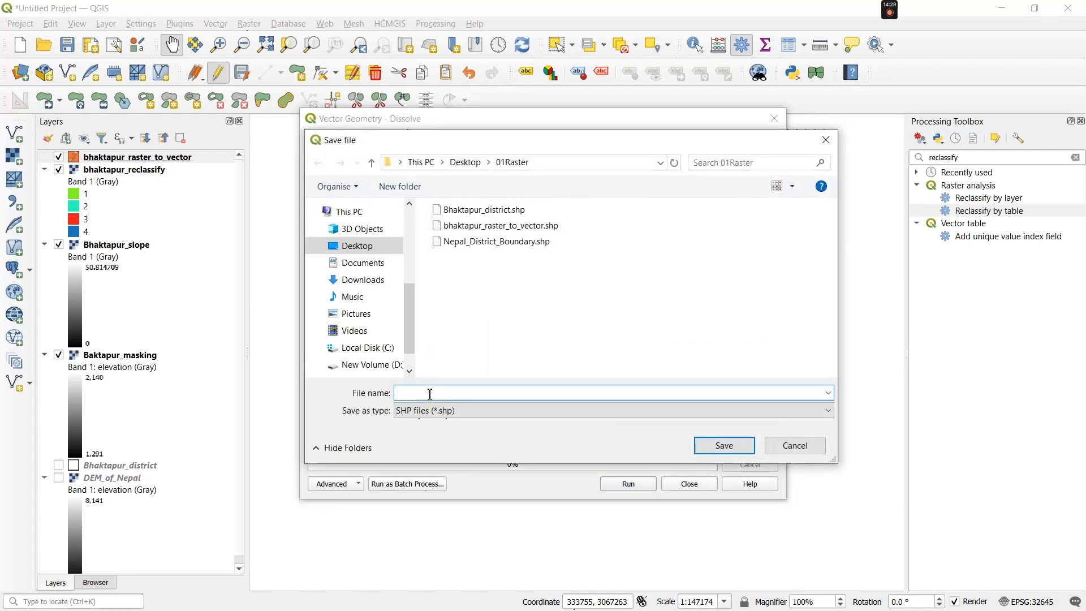
pyautogui.write('Dissolved')
pyautogui.write('_')
pyautogui.write('bhaktapur')
pyautogui.click(749, 447)
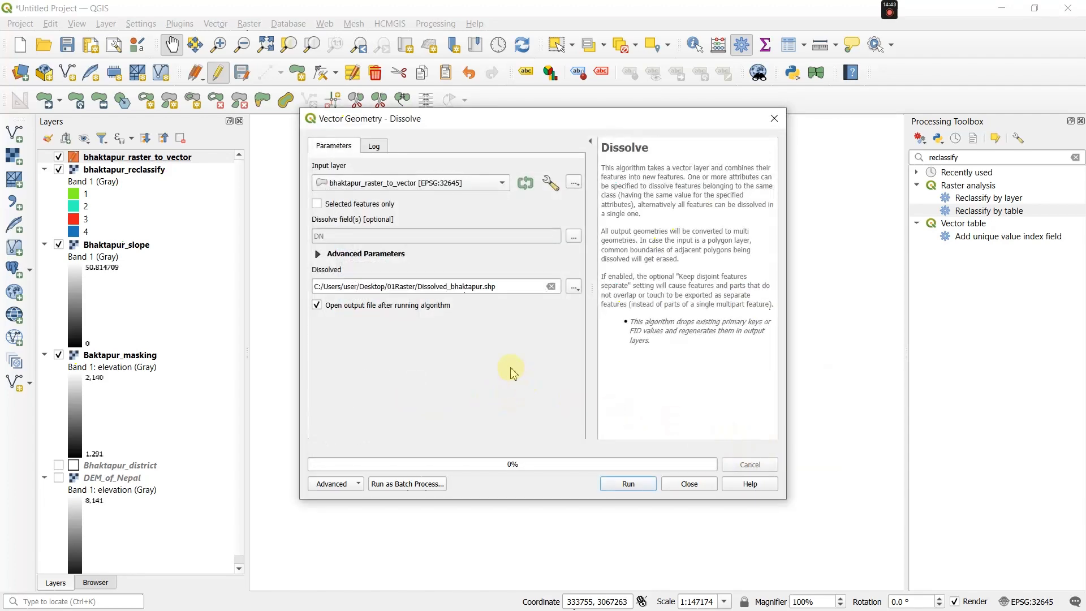
pyautogui.click(637, 490)
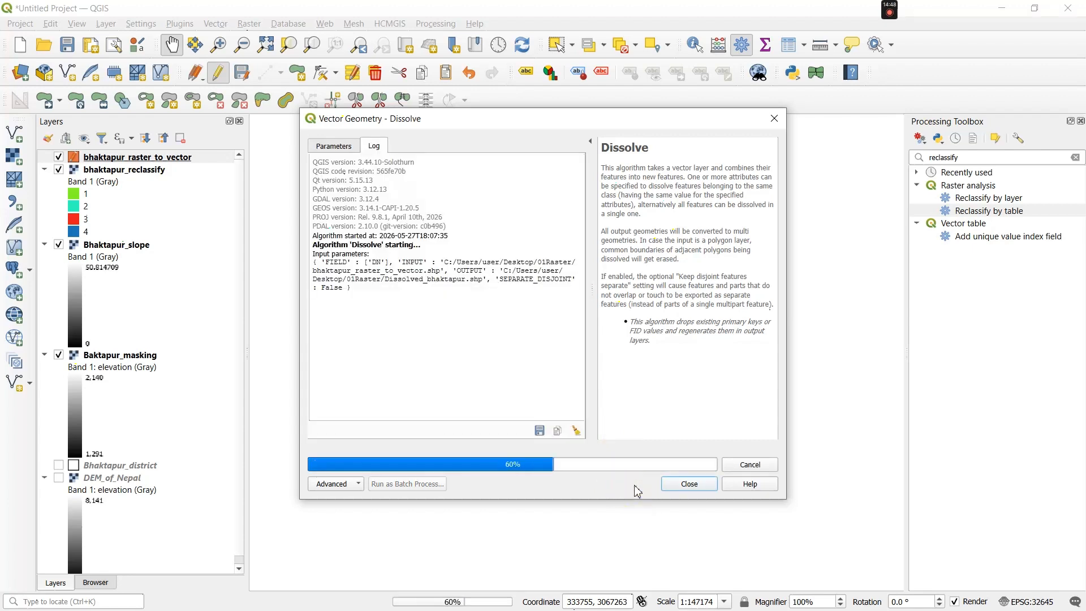
pyautogui.click(683, 487)
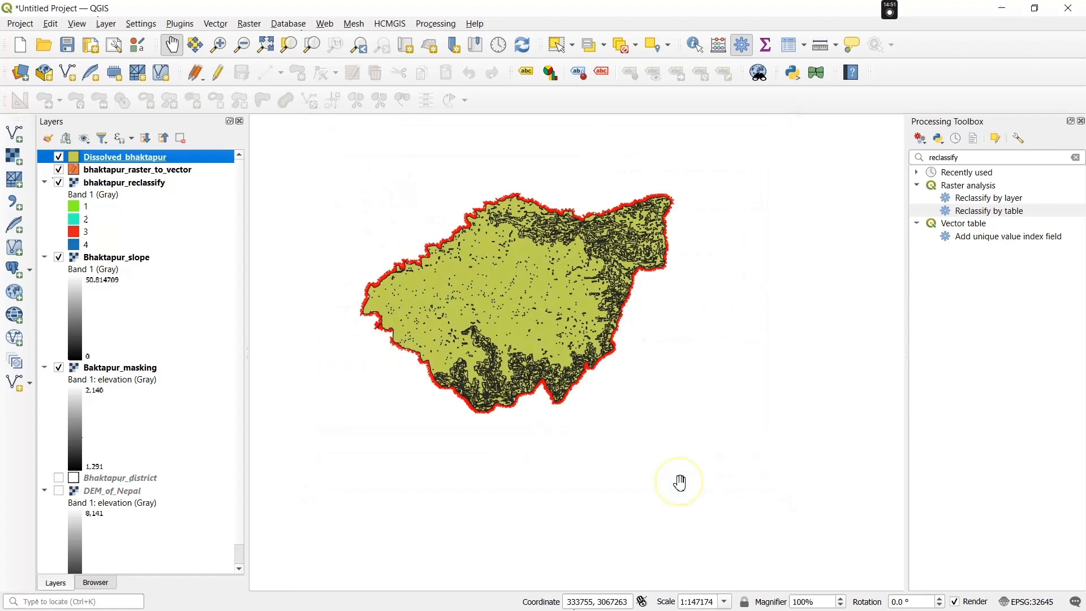
# Open the attribute table of Dissolved_bhaktapur and select all its features
pyautogui.rightClick(120, 162)
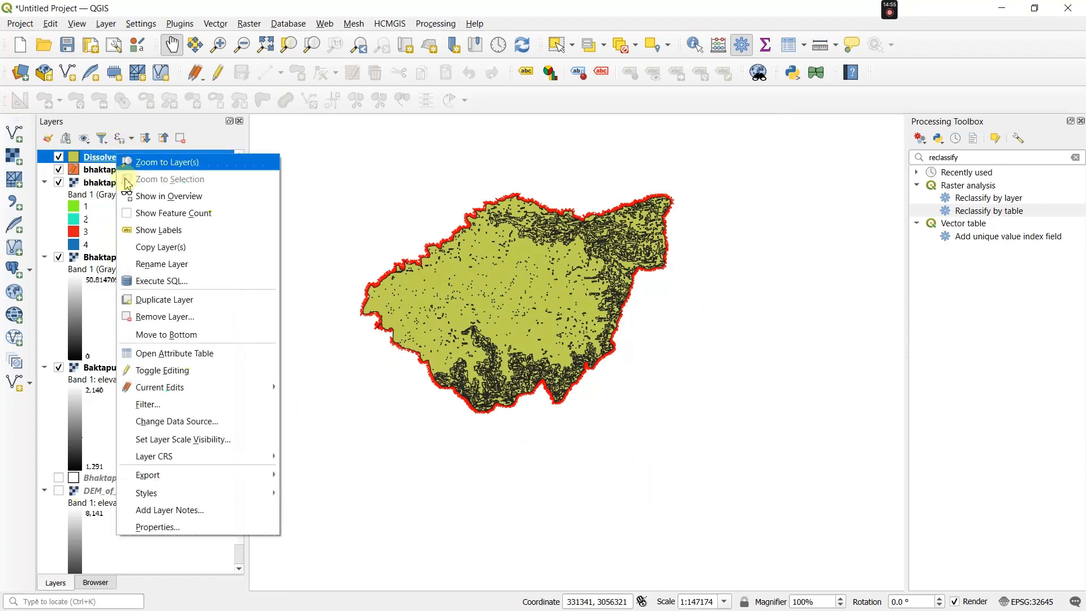
pyautogui.click(164, 354)
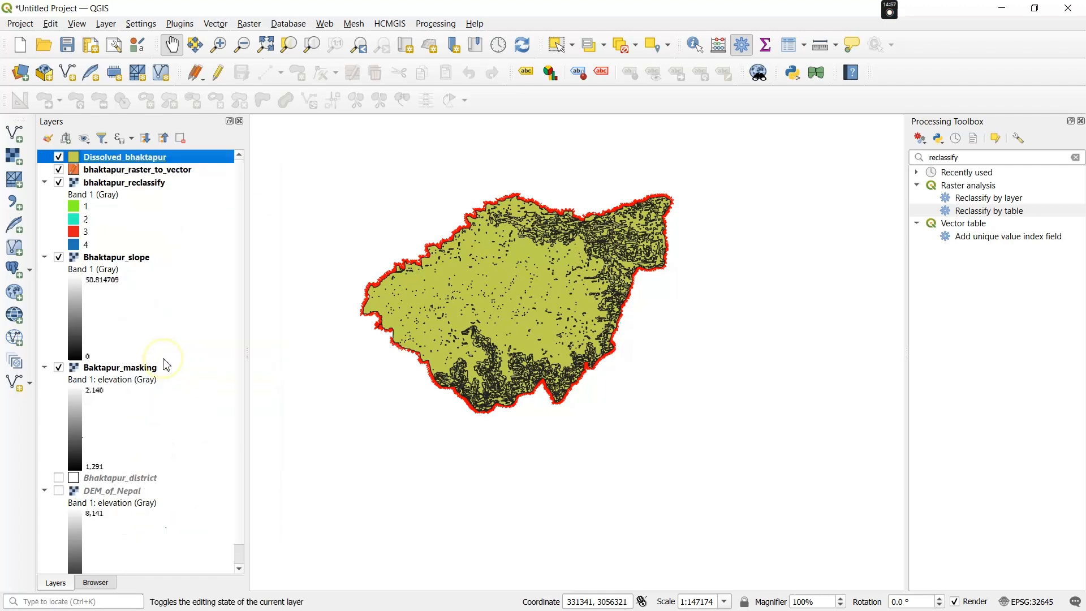
pyautogui.click(735, 134)
# Recalculate the existing area field of Dissolved_bhaktapur in hectares with the expression $area /10000 and close the Field Calculator
pyautogui.click(917, 136)
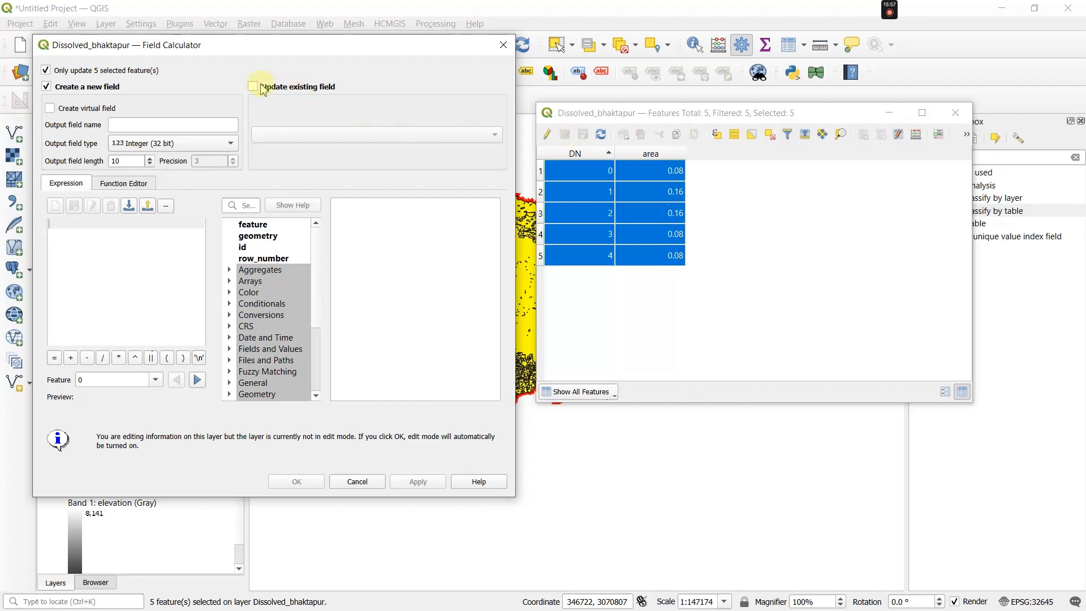
pyautogui.click(252, 87)
pyautogui.click(373, 135)
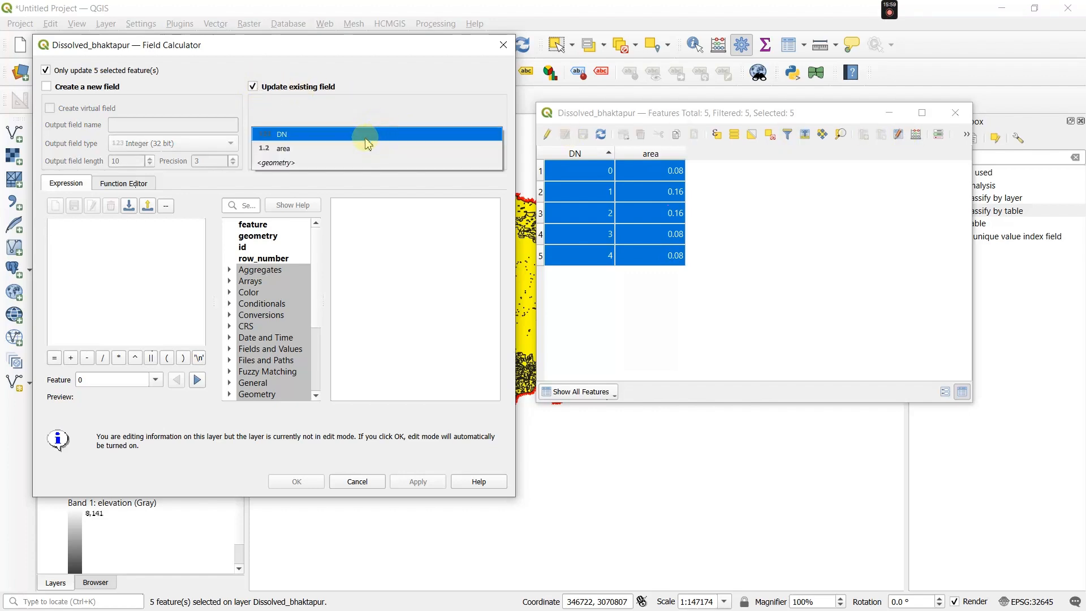
pyautogui.click(360, 149)
pyautogui.click(243, 207)
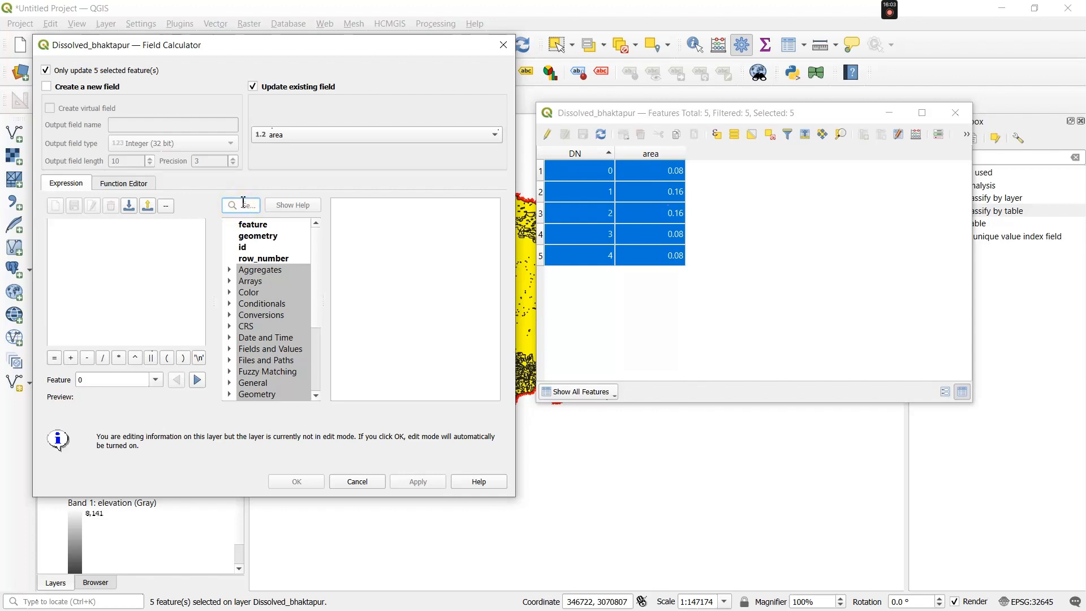
pyautogui.write('$')
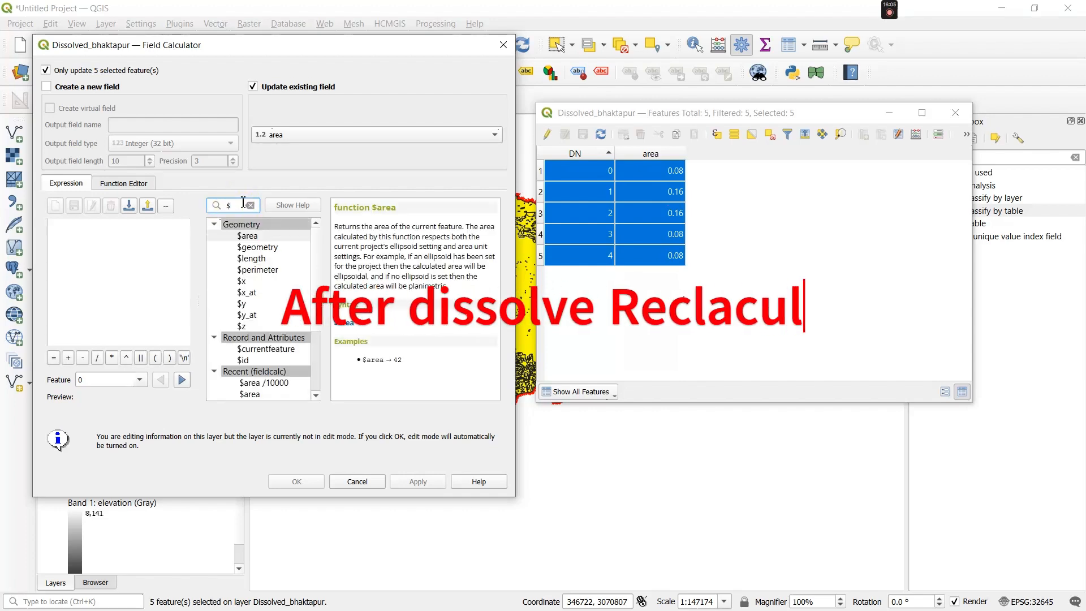
pyautogui.doubleClick(248, 236)
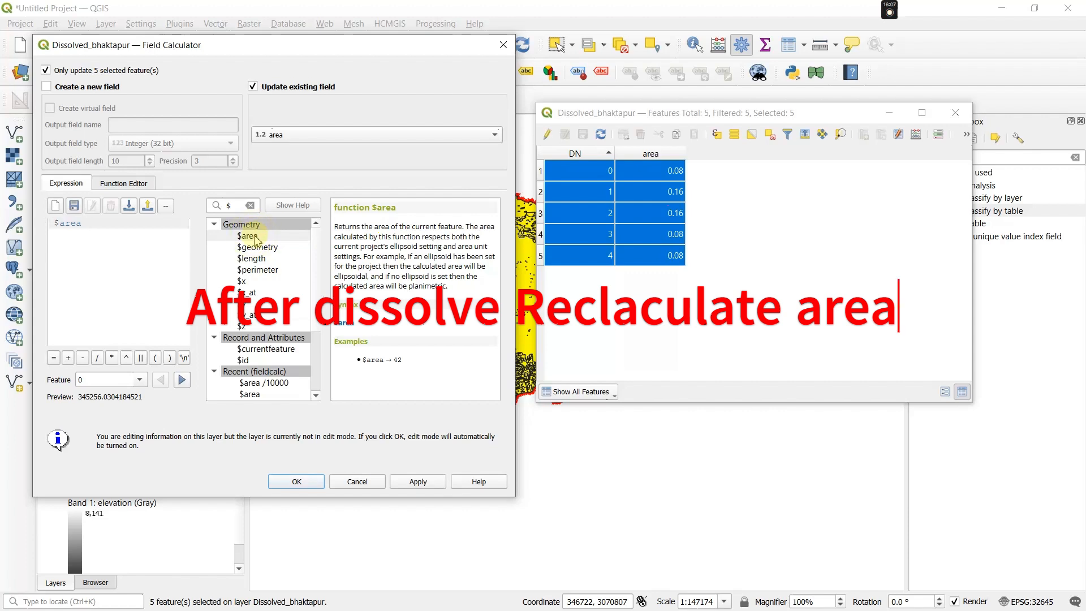
pyautogui.write('/10000')
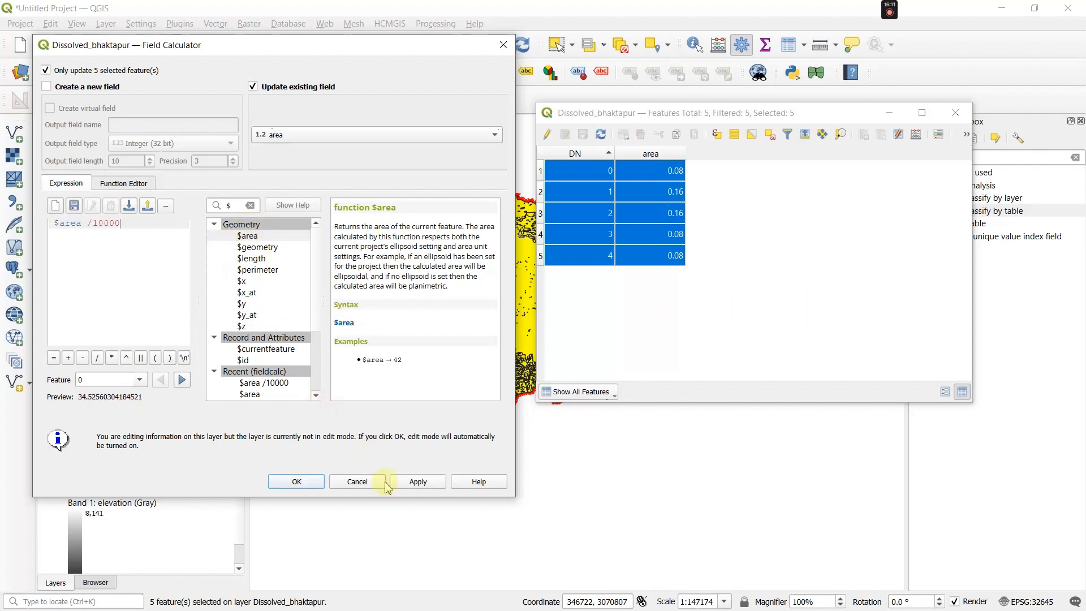
pyautogui.click(414, 482)
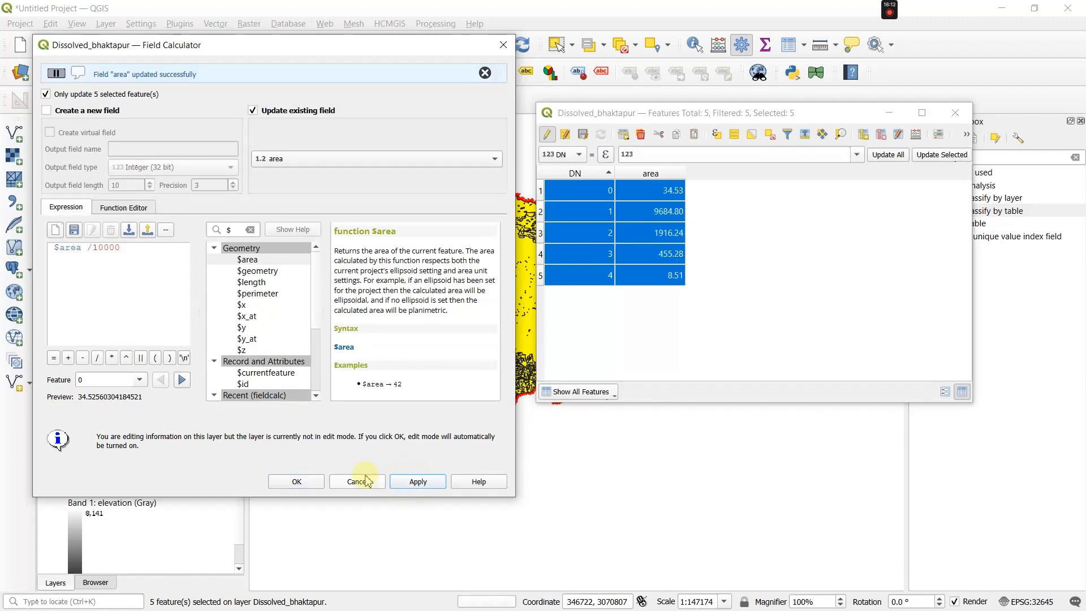
pyautogui.click(319, 484)
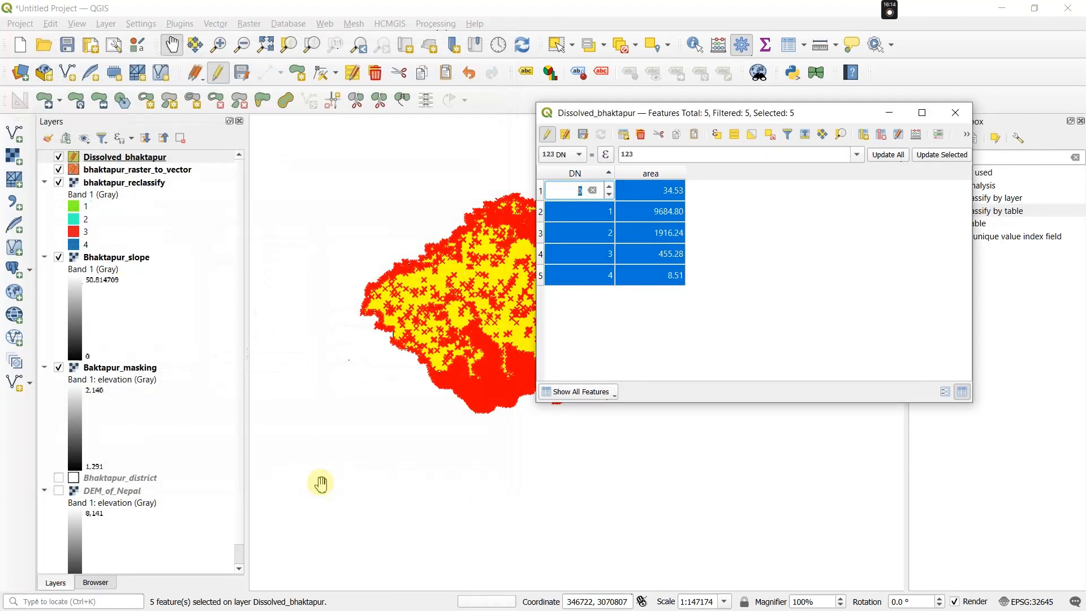
pyautogui.click(674, 327)
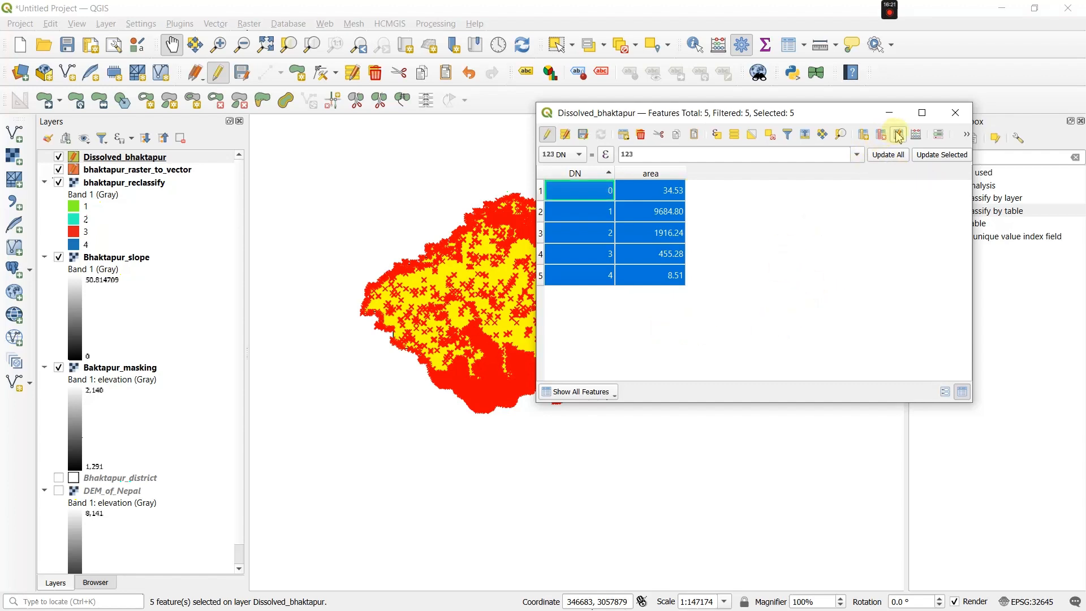
# Add a new Text (string) field named Zonation to the Dissolved_bhaktapur attribute table
pyautogui.click(864, 136)
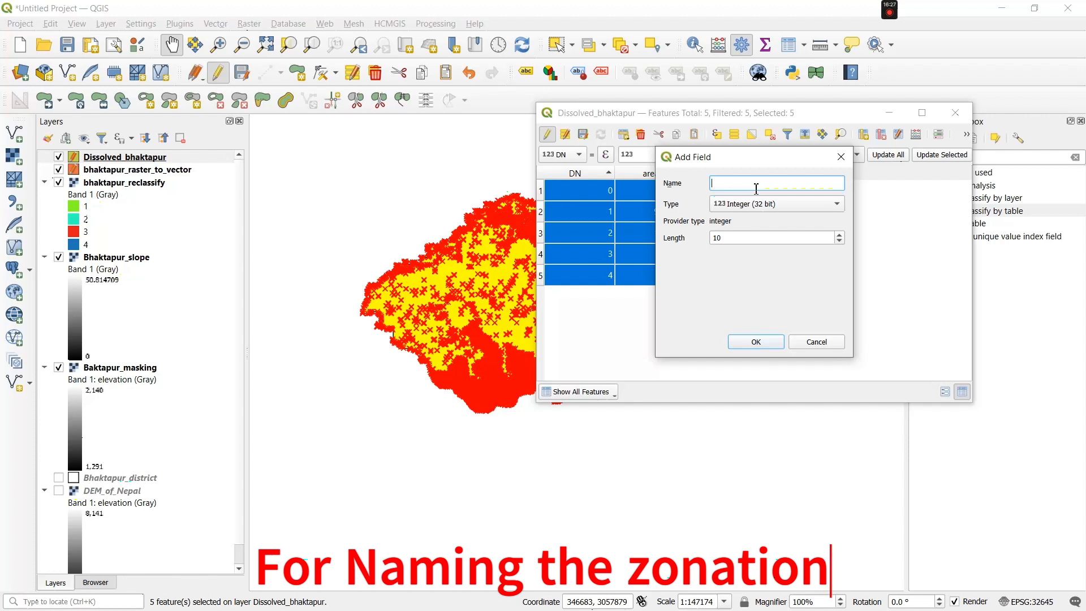
pyautogui.write('Zo')
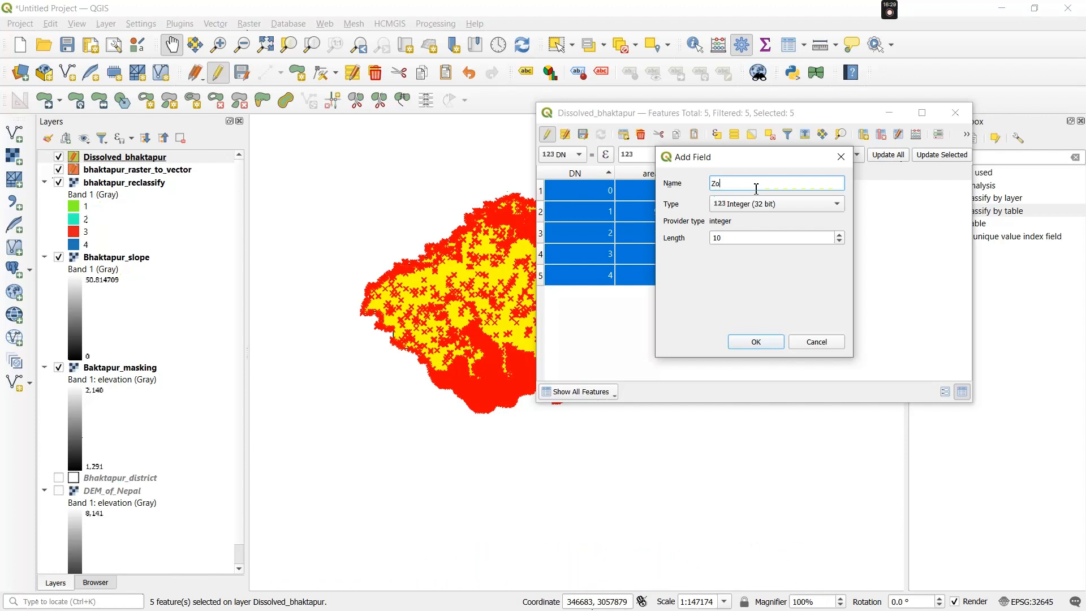
pyautogui.write('natio')
pyautogui.press('BackSpace')
pyautogui.press('BackSpace')
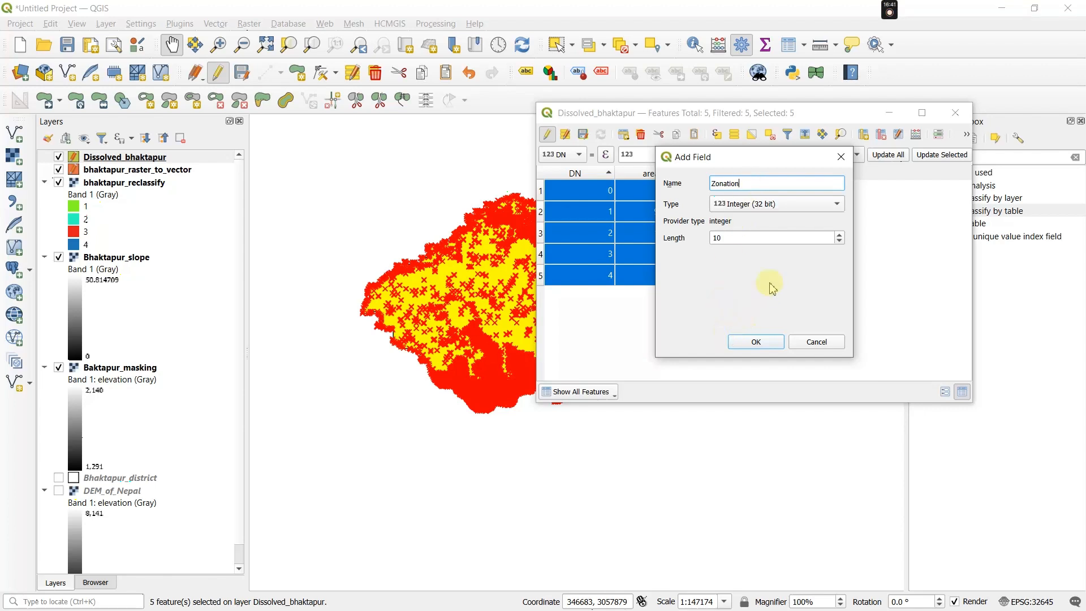
pyautogui.click(793, 214)
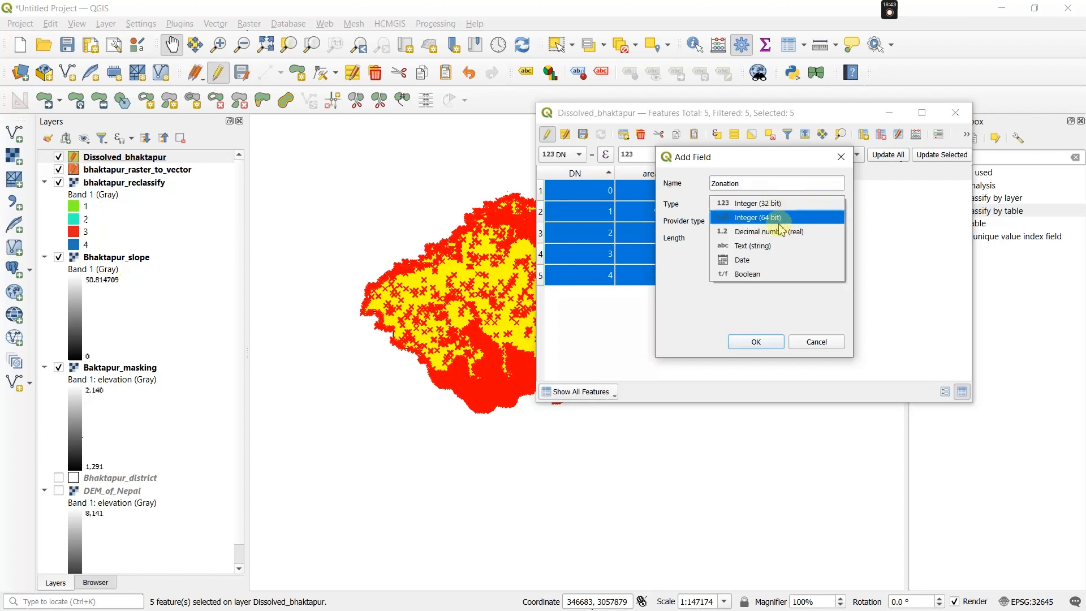
pyautogui.click(771, 245)
pyautogui.click(757, 342)
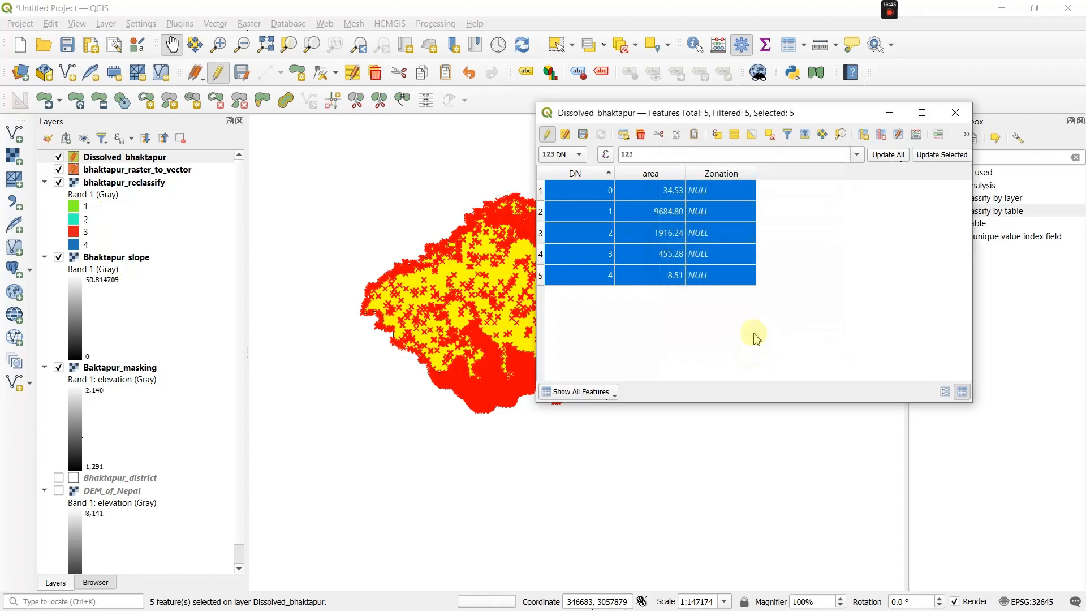
# Fill in the Zonation field of Dissolved_bhaktapur with Other for DN 0 and Productive for DN 1 and DN 2
pyautogui.doubleClick(724, 196)
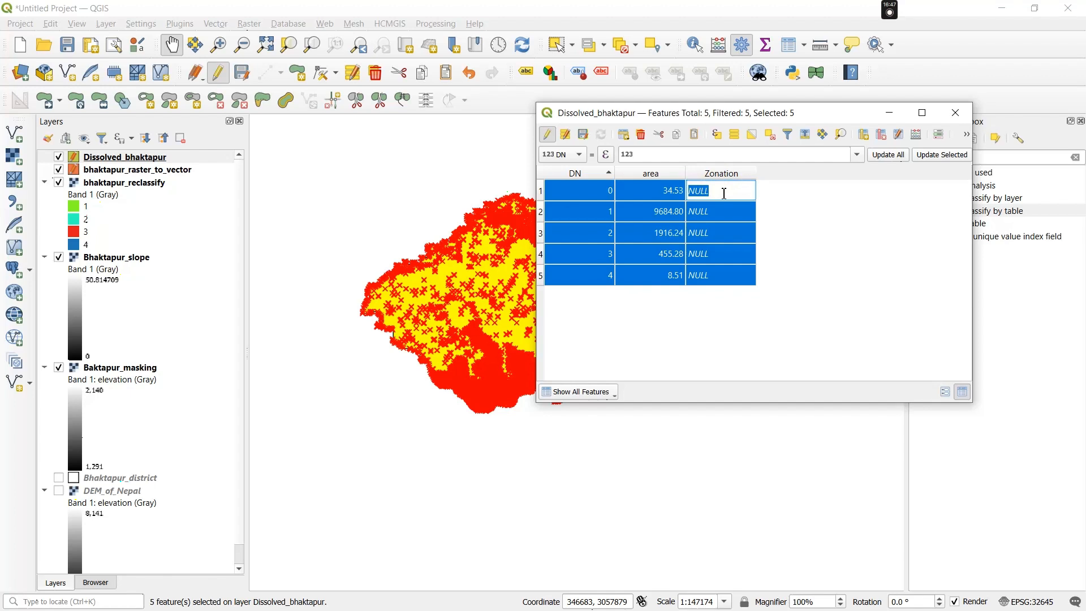
pyautogui.write('Other')
pyautogui.doubleClick(740, 212)
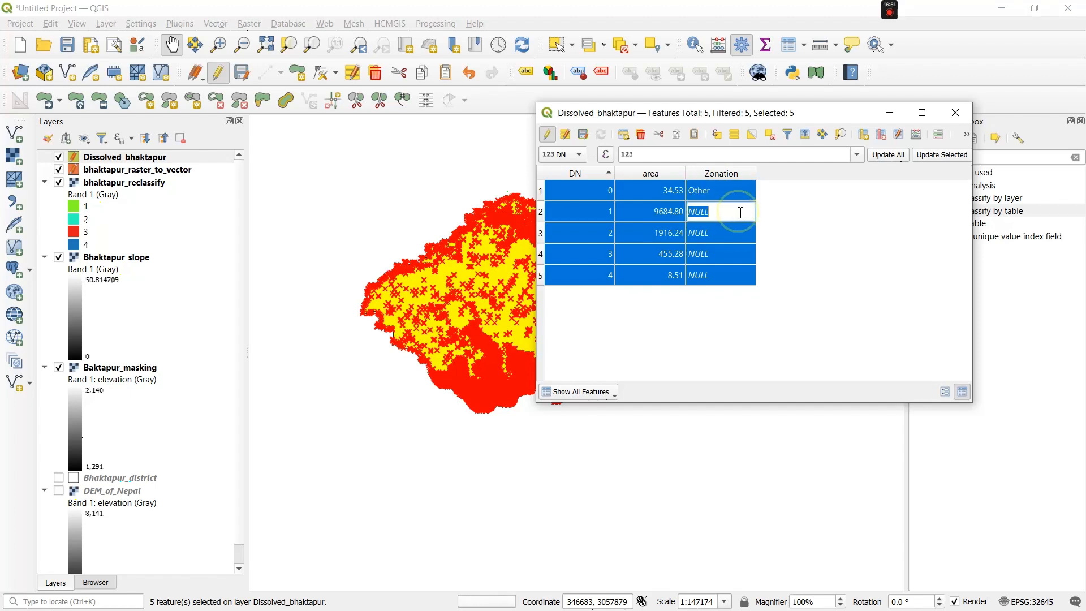
pyautogui.write('Productive')
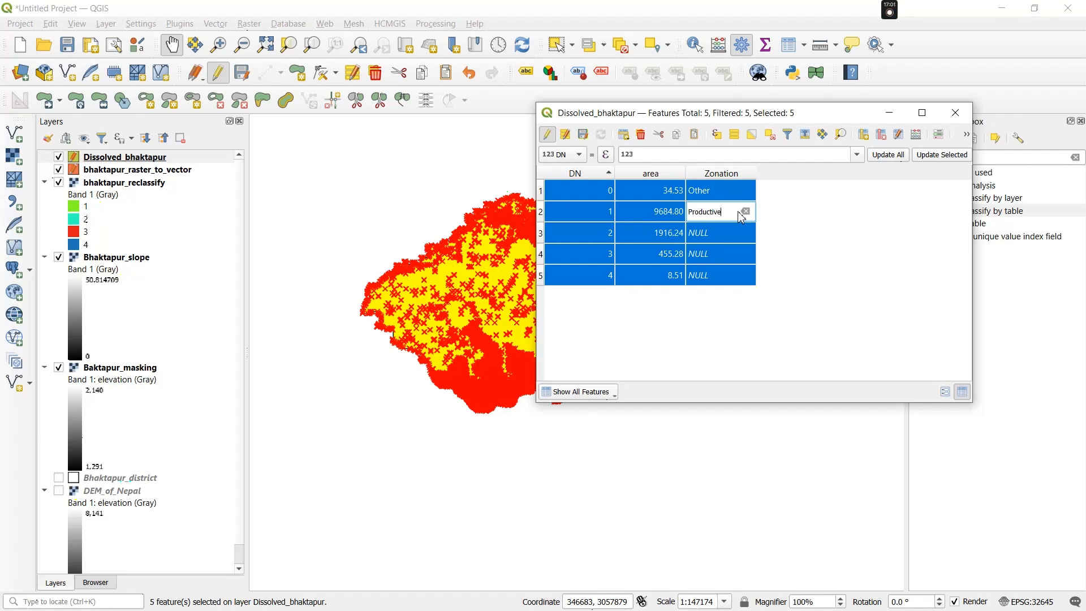
pyautogui.click(720, 232)
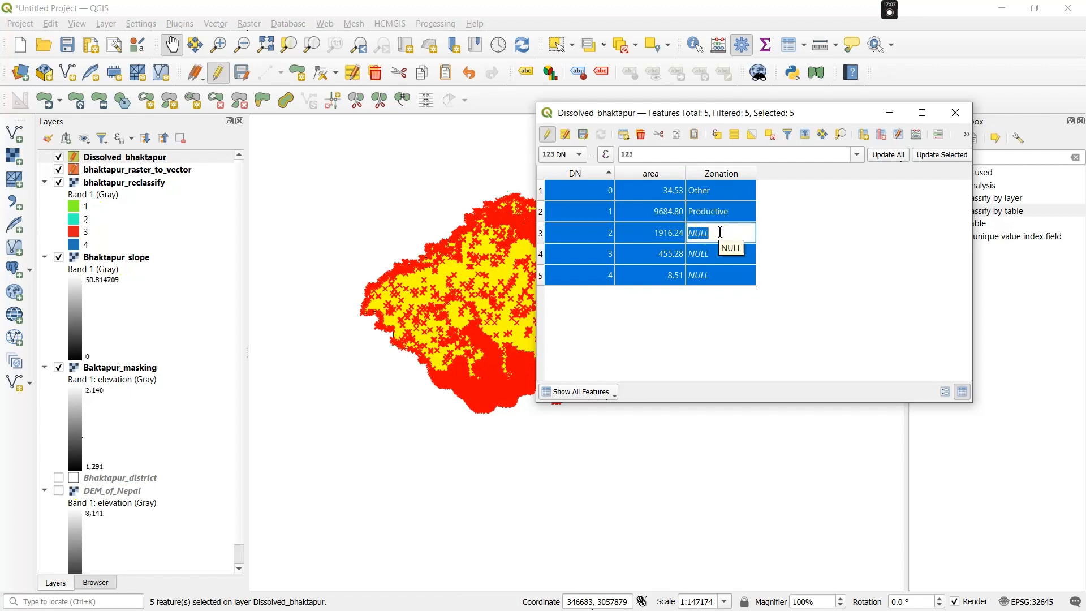
pyautogui.write('p')
pyautogui.click(721, 232)
pyautogui.write('Productive')
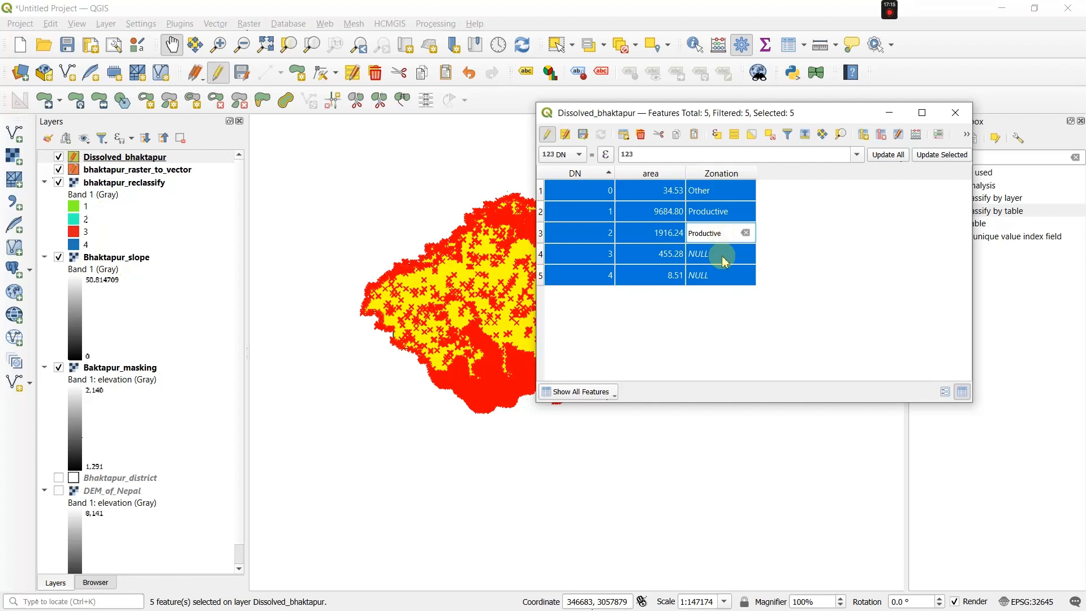
# Enter Sensitive as the Zonation value for DN 3 and DN 4, then close the attribute table
pyautogui.click(725, 254)
pyautogui.write('Sensit')
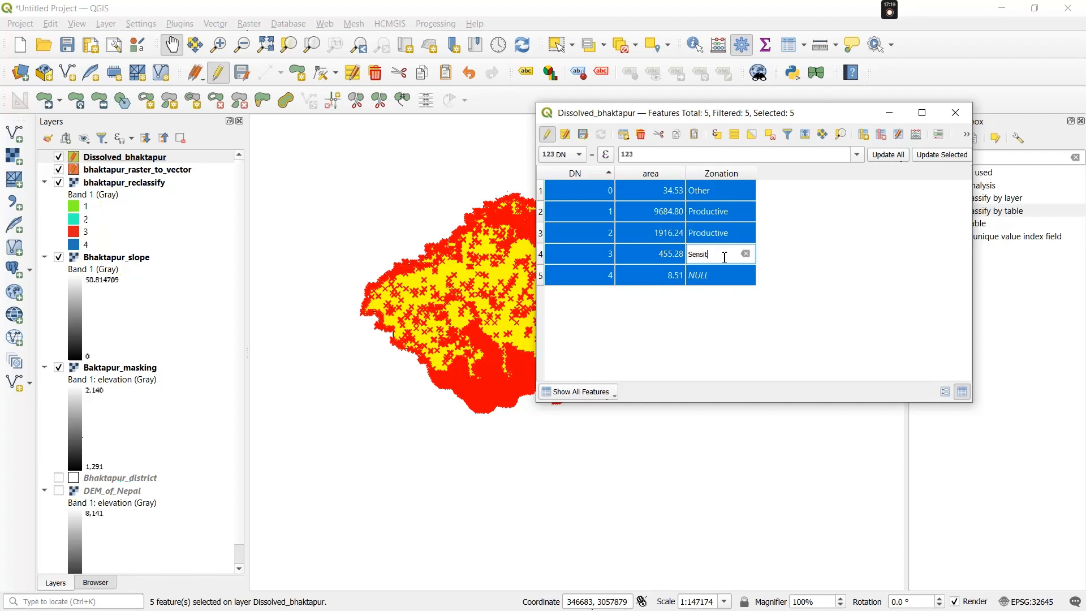
pyautogui.write('ive')
pyautogui.click(720, 277)
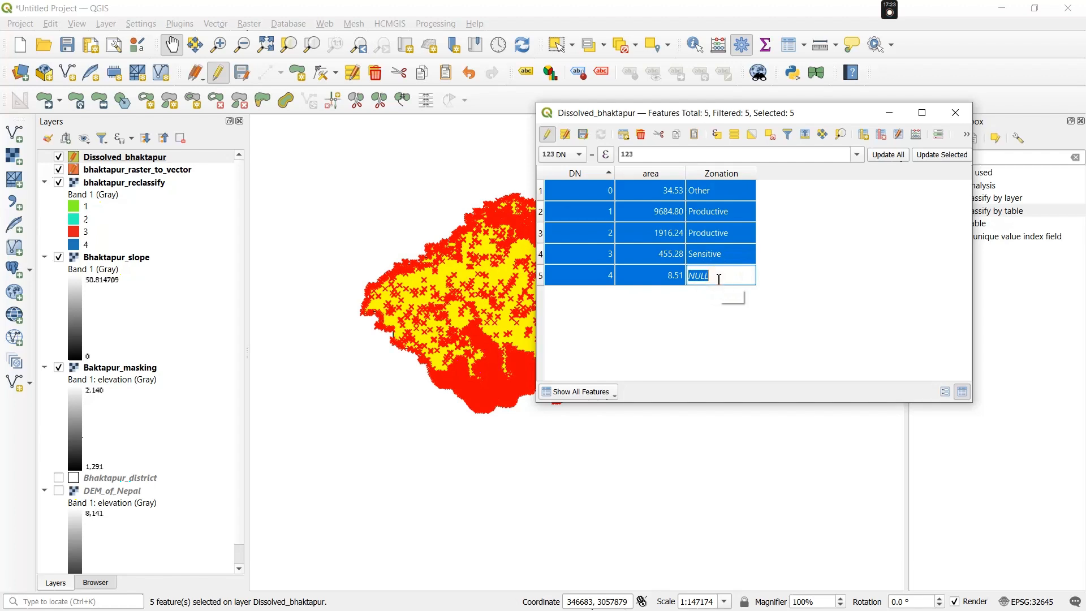
pyautogui.write('High')
pyautogui.press('BackSpace')
pyautogui.press('BackSpace')
pyautogui.press('BackSpace')
pyautogui.press('BackSpace')
pyautogui.press('BackSpace')
pyautogui.press('BackSpace')
pyautogui.press('BackSpace')
pyautogui.press('BackSpace')
pyautogui.write('Sensitive')
pyautogui.press('Return')
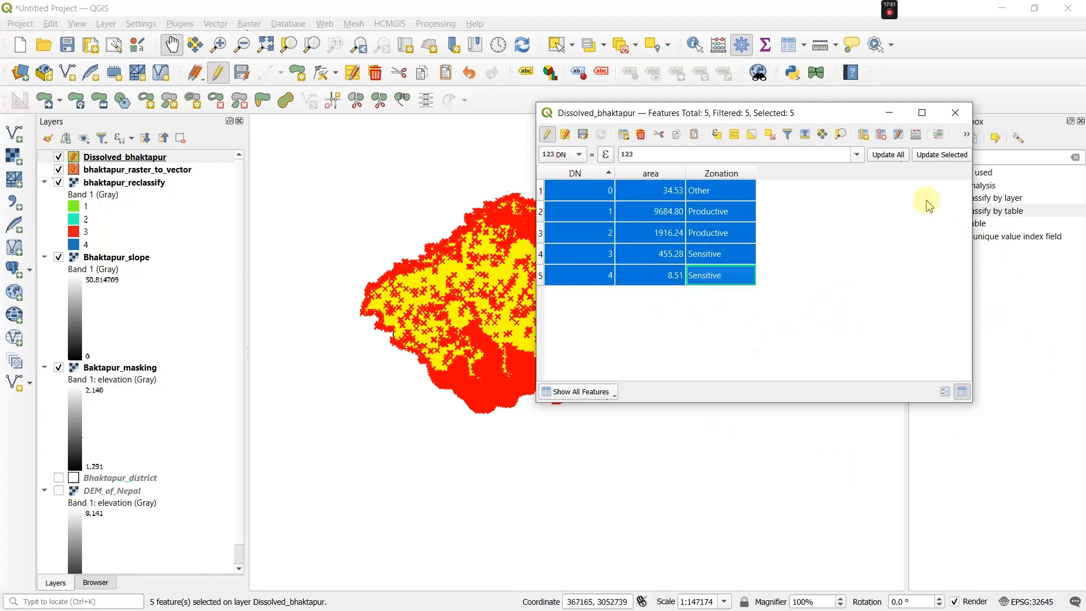
pyautogui.click(956, 113)
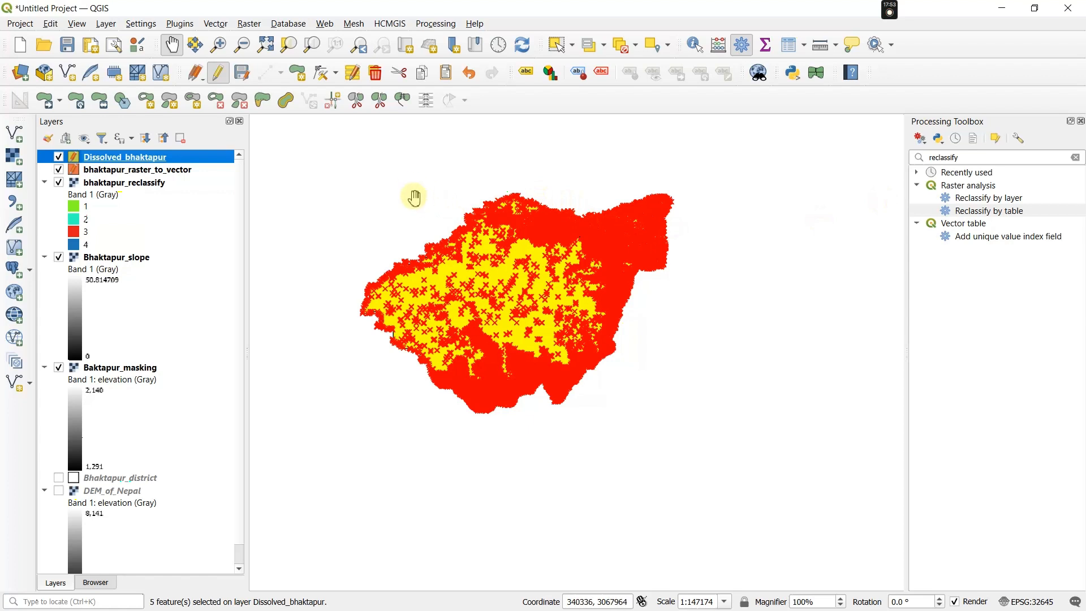
# Start exporting the features of Dissolved_bhaktapur with the format set to MS Office Open XML spreadsheet [XLSX]
pyautogui.rightClick(183, 159)
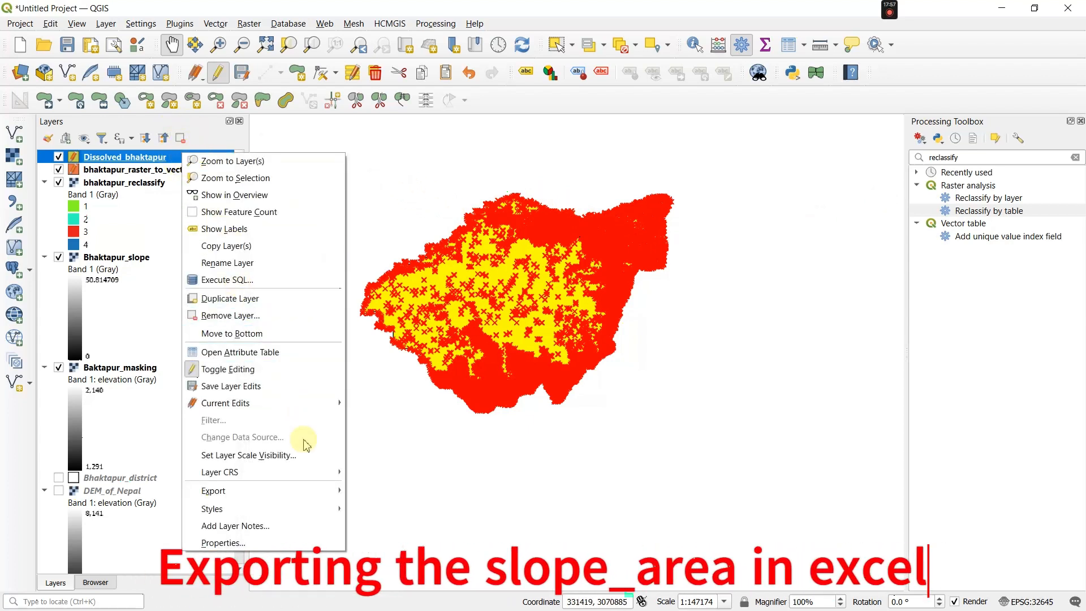
pyautogui.moveTo(327, 477)
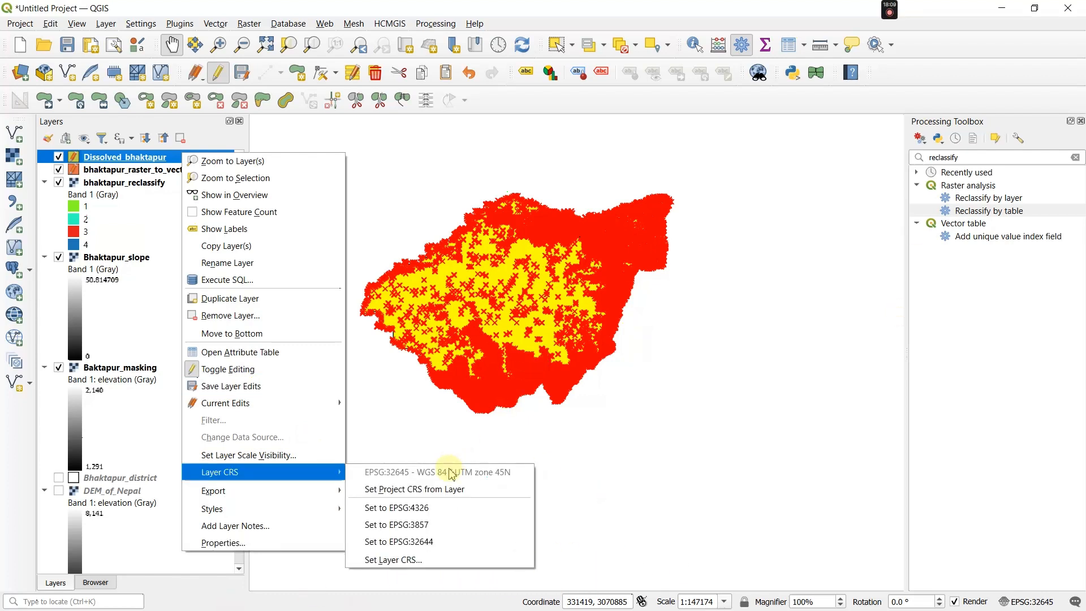
pyautogui.moveTo(281, 489)
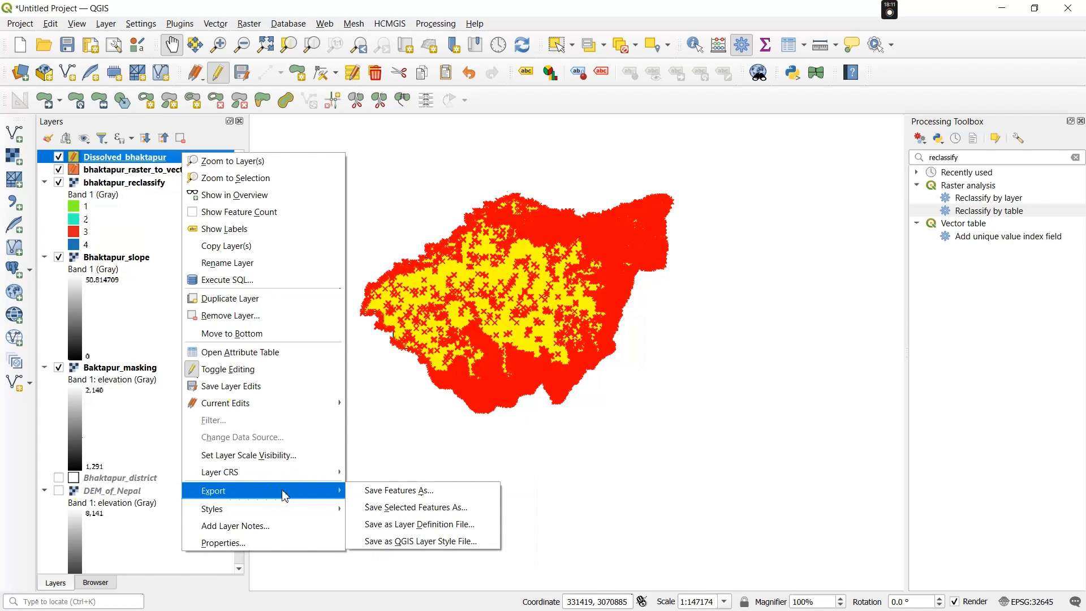
pyautogui.click(390, 496)
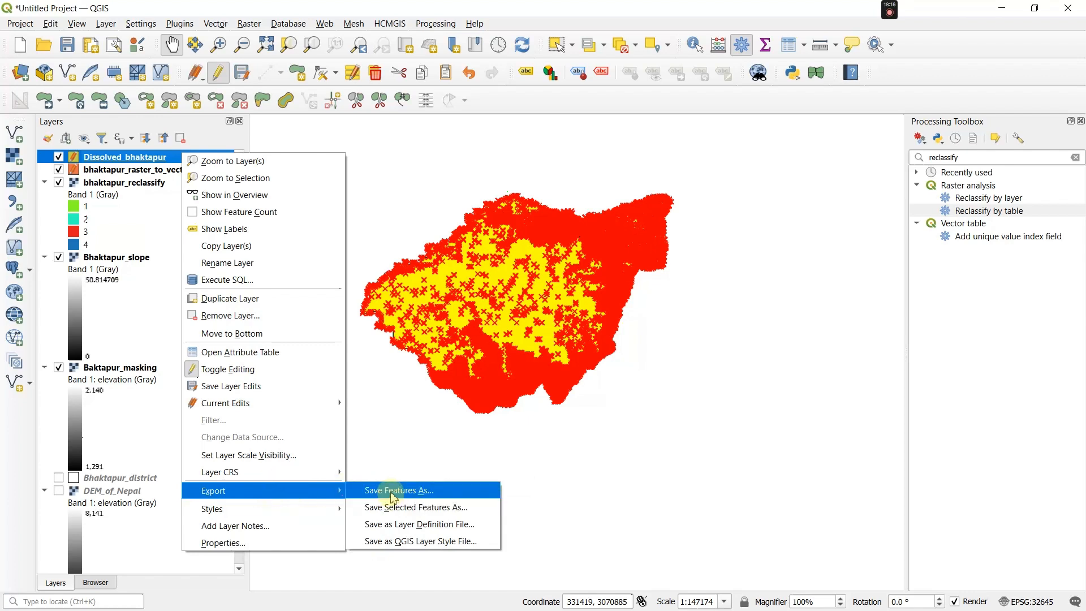
pyautogui.click(394, 497)
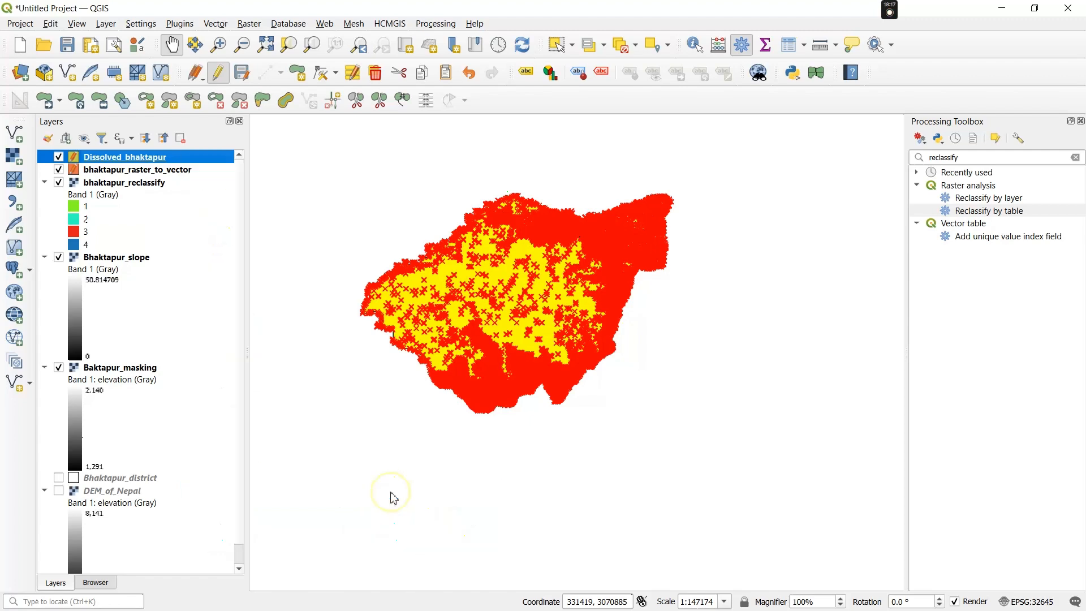
pyautogui.click(565, 146)
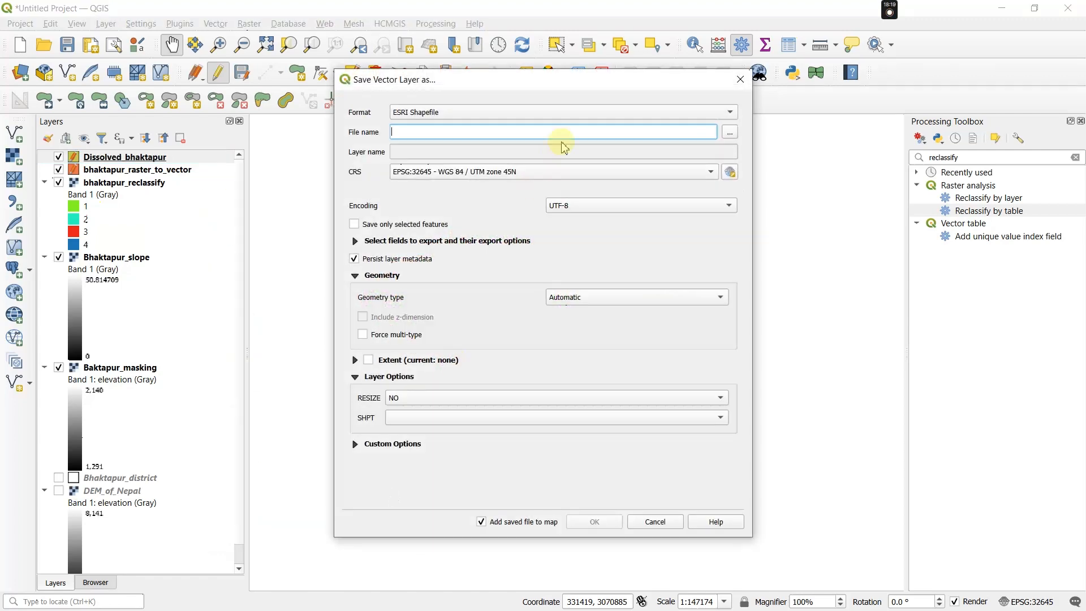
pyautogui.click(618, 113)
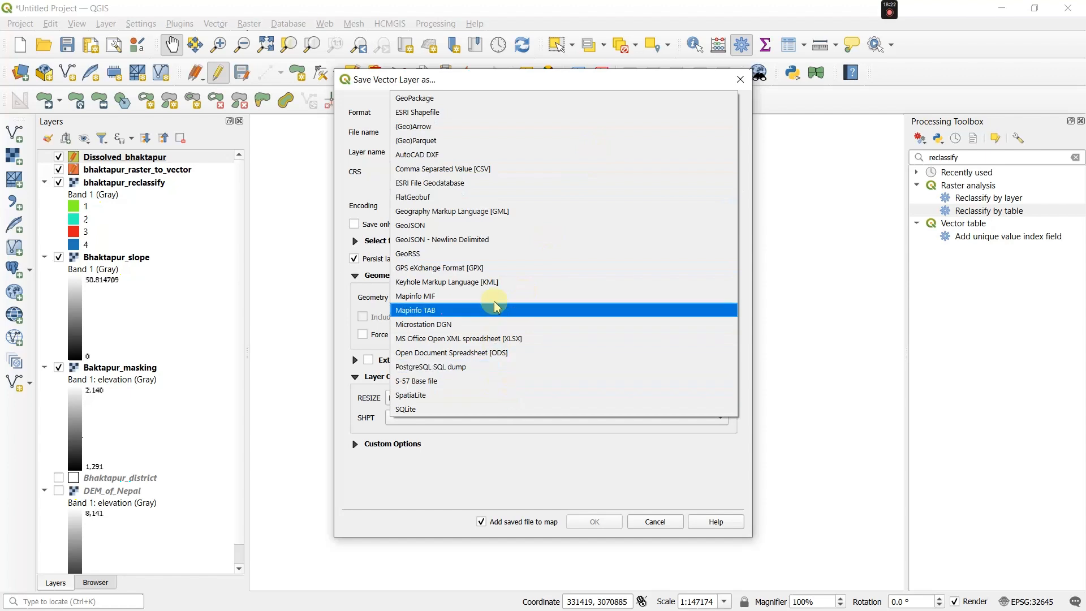
pyautogui.click(489, 345)
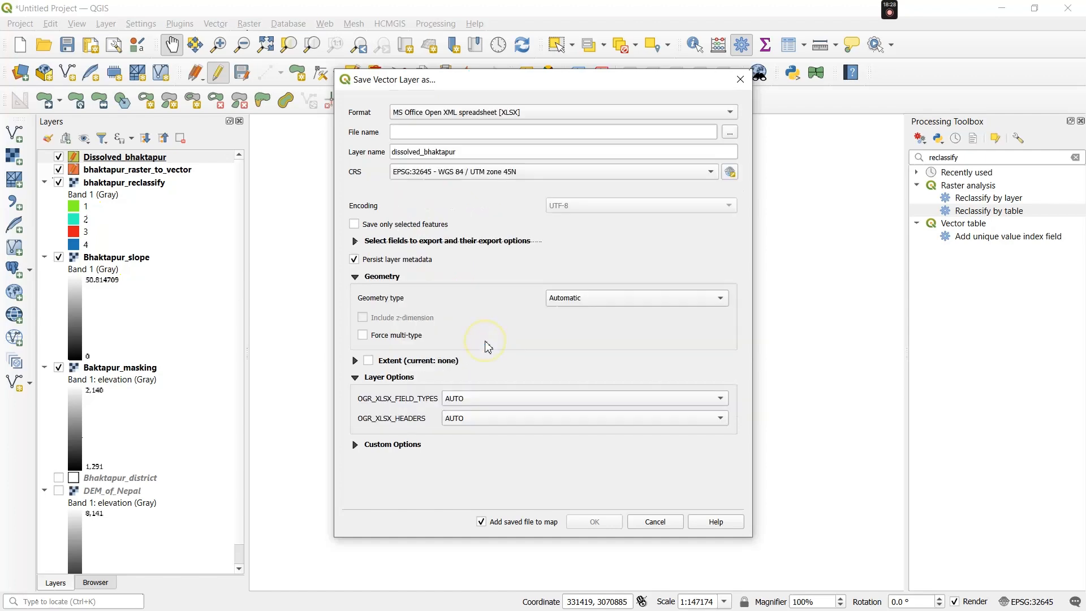
# Name the export file slope area in the 01Raster folder and run the layer export
pyautogui.click(731, 132)
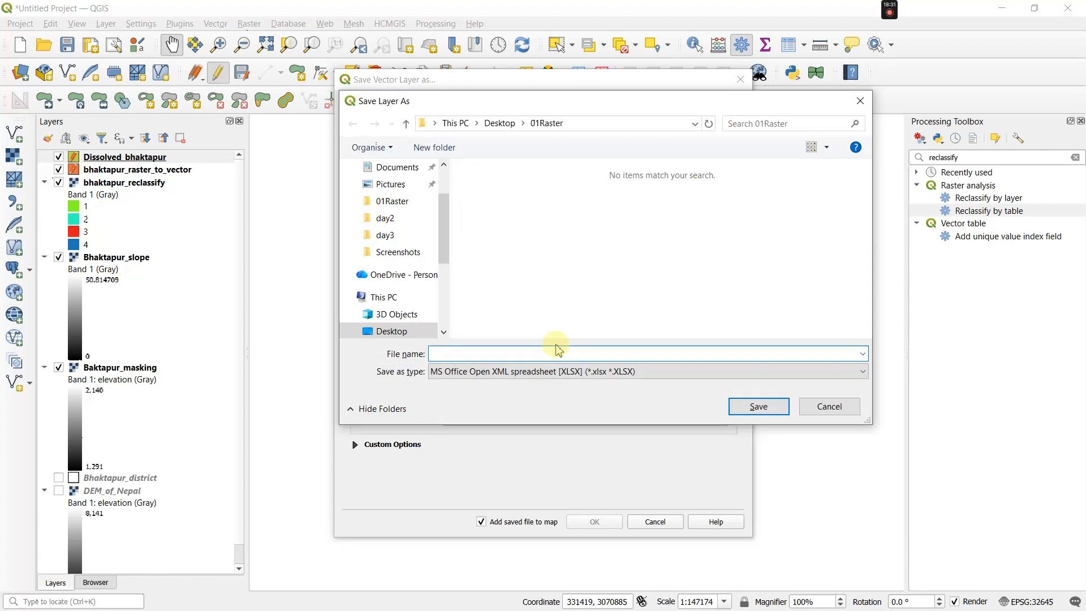
pyautogui.click(512, 353)
pyautogui.write('slope area')
pyautogui.click(760, 408)
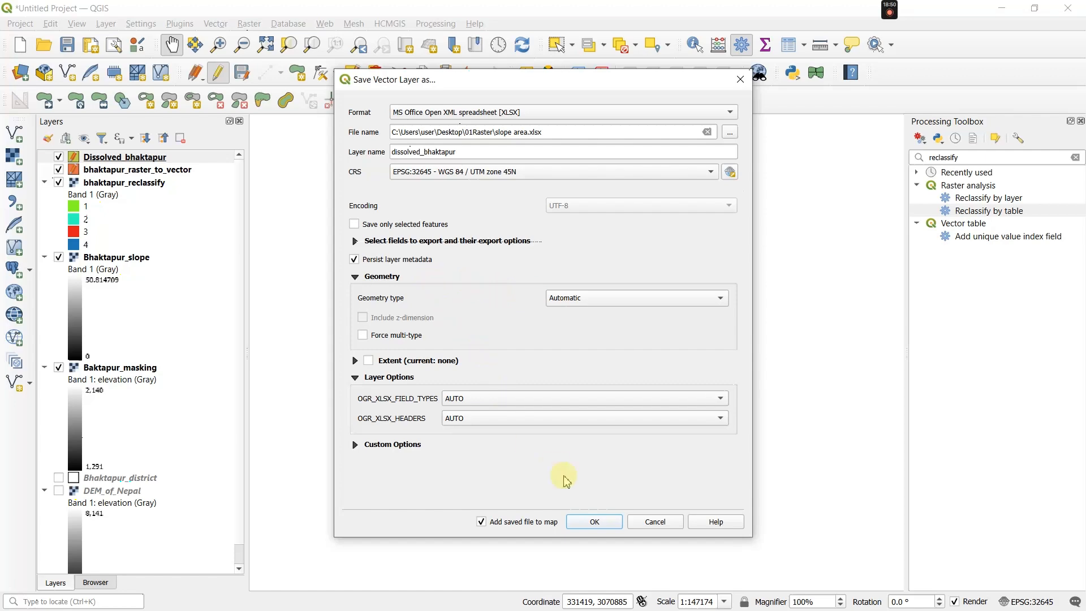
pyautogui.click(595, 521)
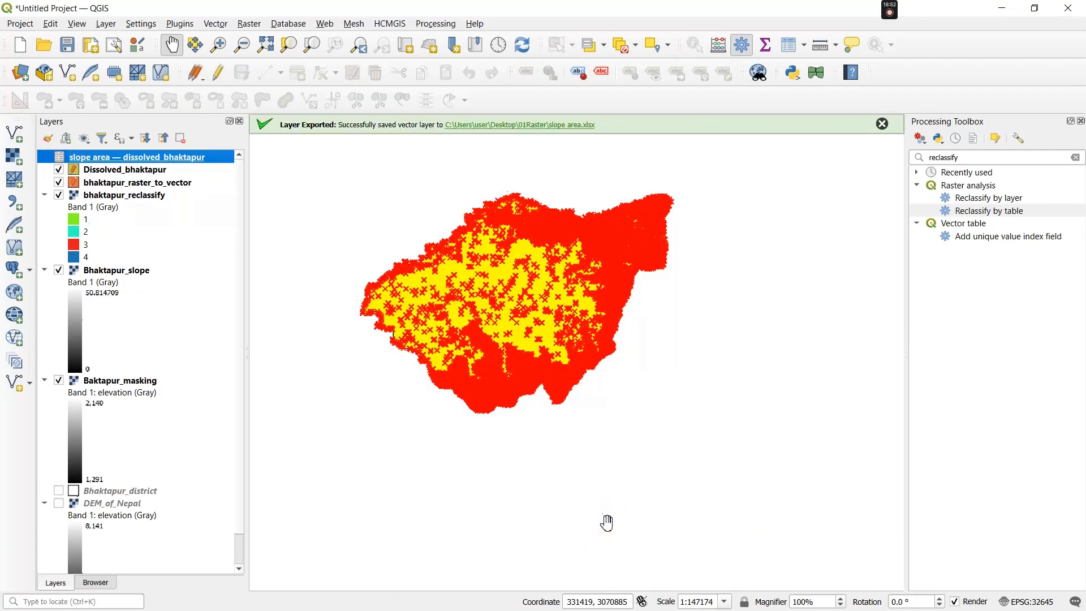
# Switch to the desktop's 01Raster folder, open the slope area workbook in Excel and select its table A1:C6 for review
pyautogui.click(994, 9)
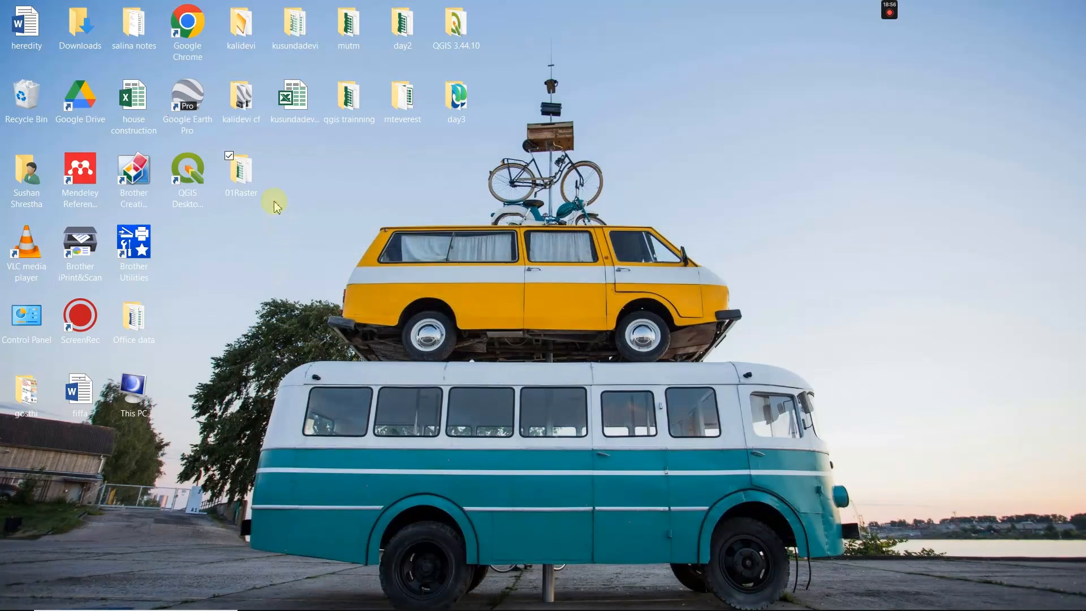
pyautogui.doubleClick(248, 185)
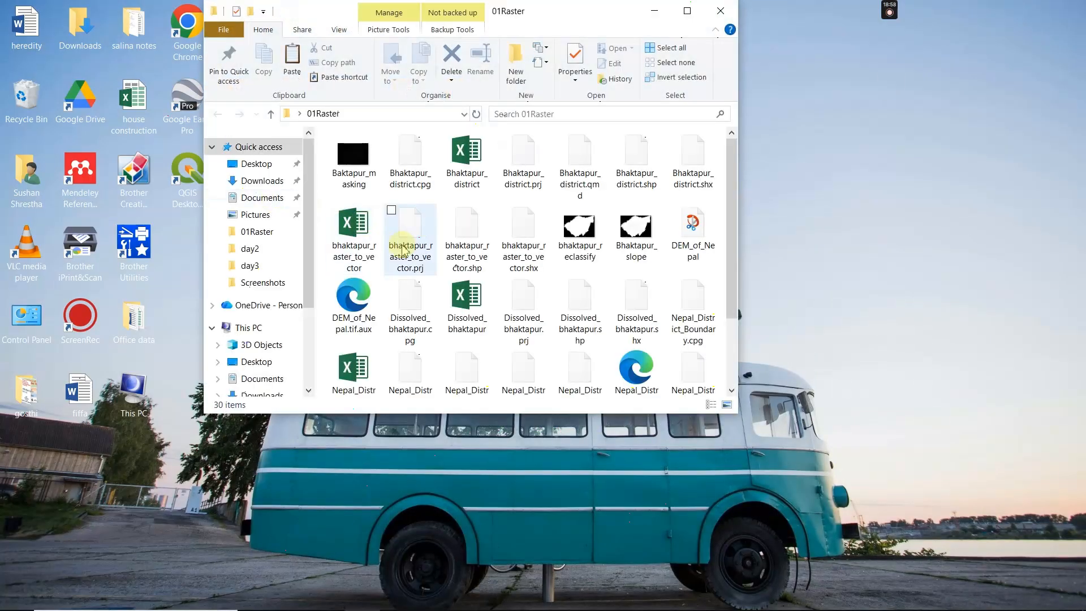
pyautogui.scroll(-3, 402, 249)
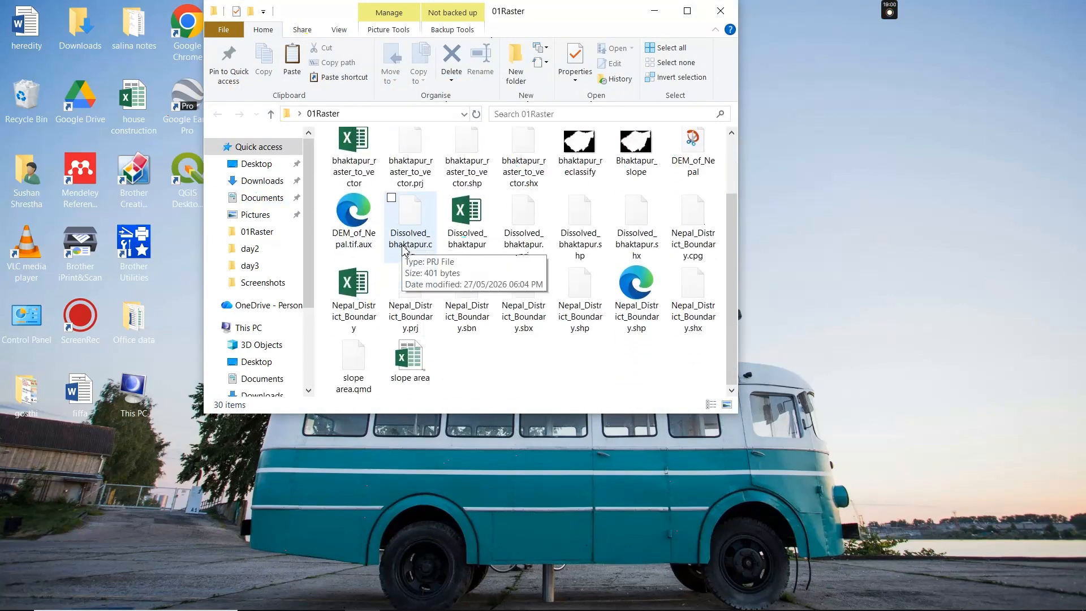
pyautogui.doubleClick(416, 356)
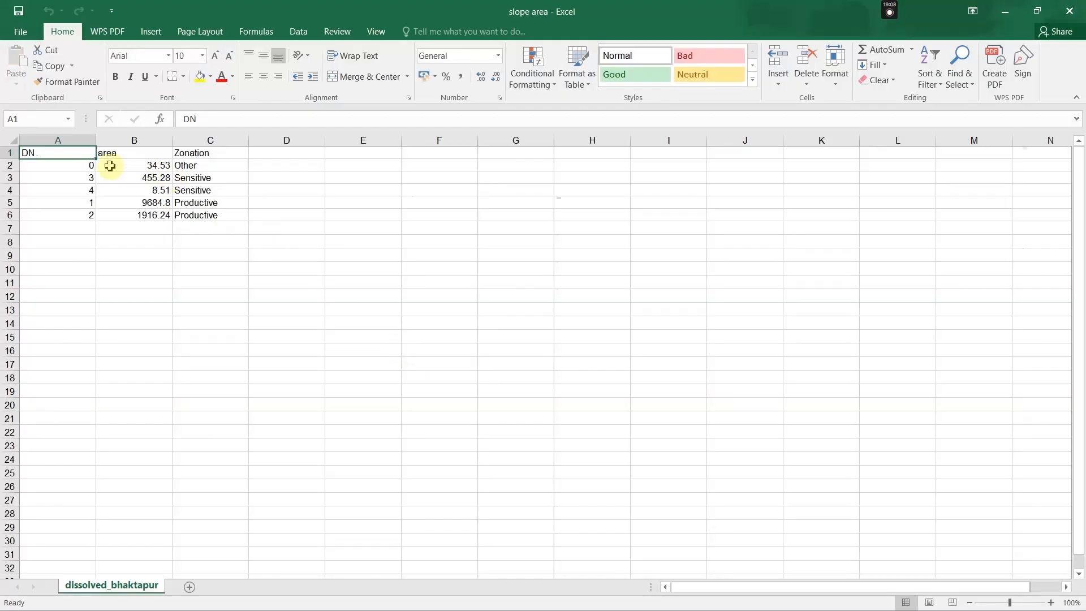
pyautogui.moveTo(71, 150); pyautogui.dragTo(63, 165)
pyautogui.moveTo(145, 194); pyautogui.dragTo(221, 214)
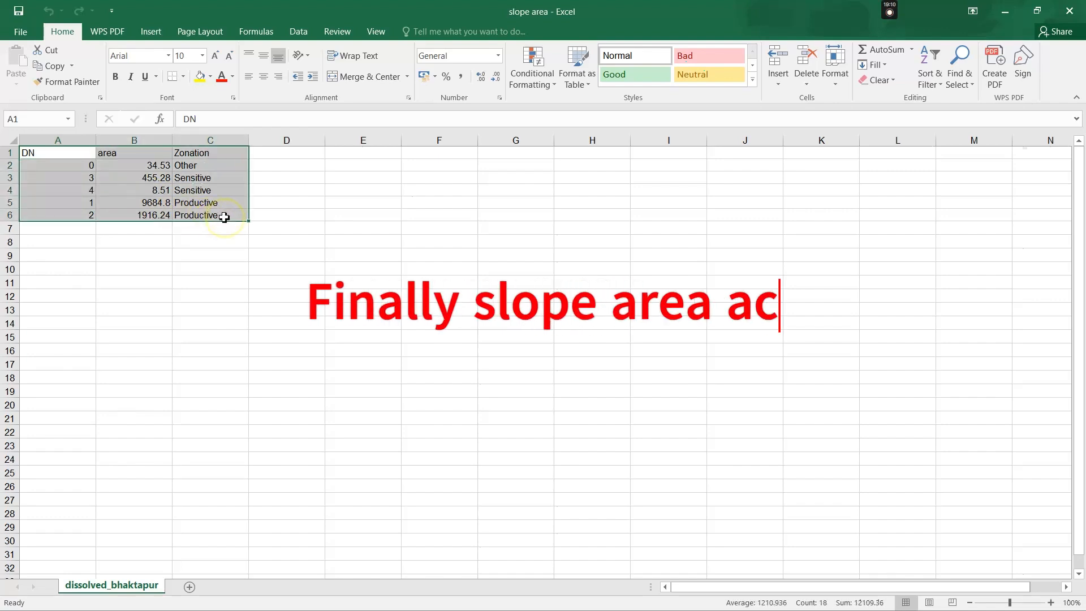